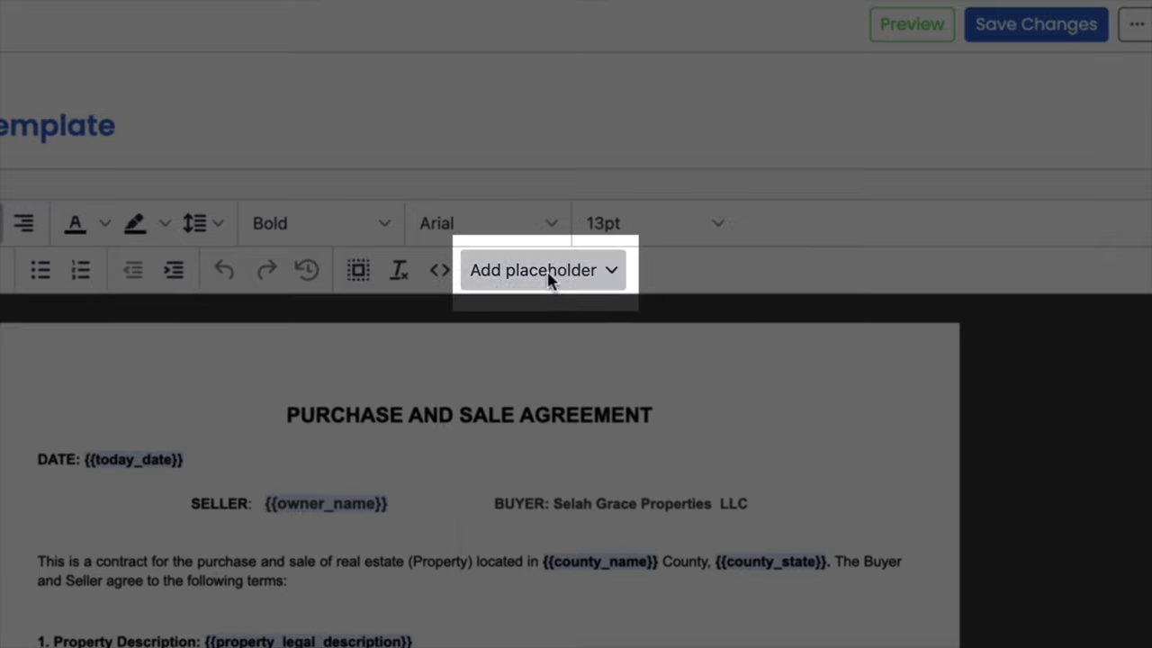
Examine the placeholders in the purchase and sale agreement template, from the seller and property details through the closing clauses and signature block
left_click(326, 510)
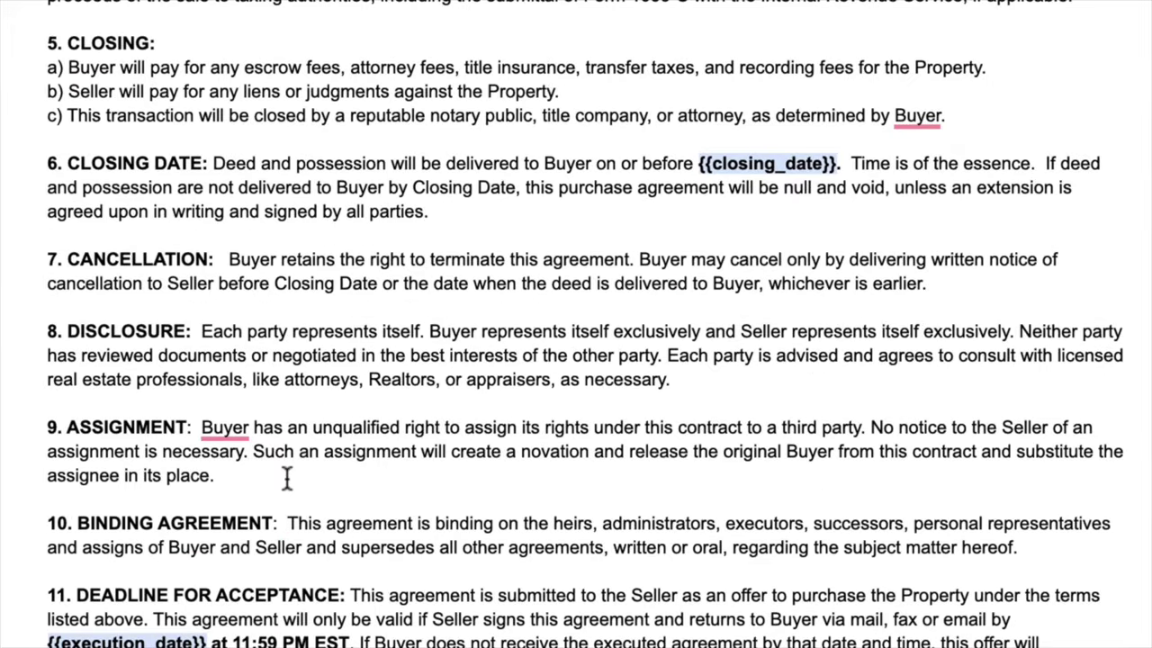
scroll(287, 486, "up", 2)
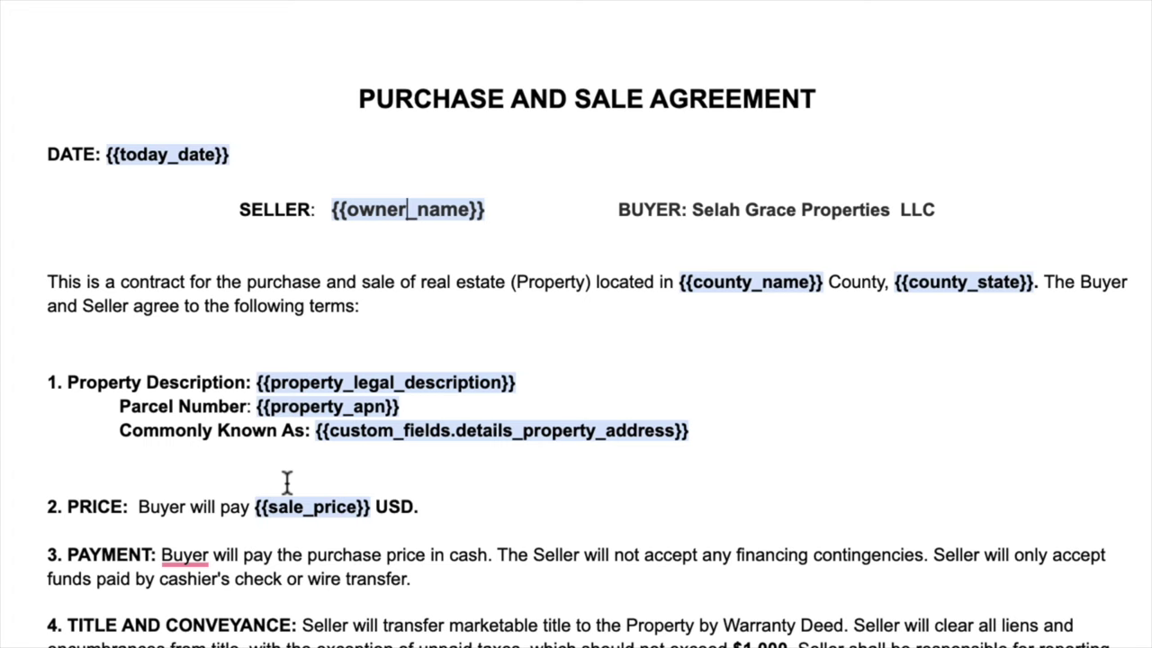
left_click(496, 406)
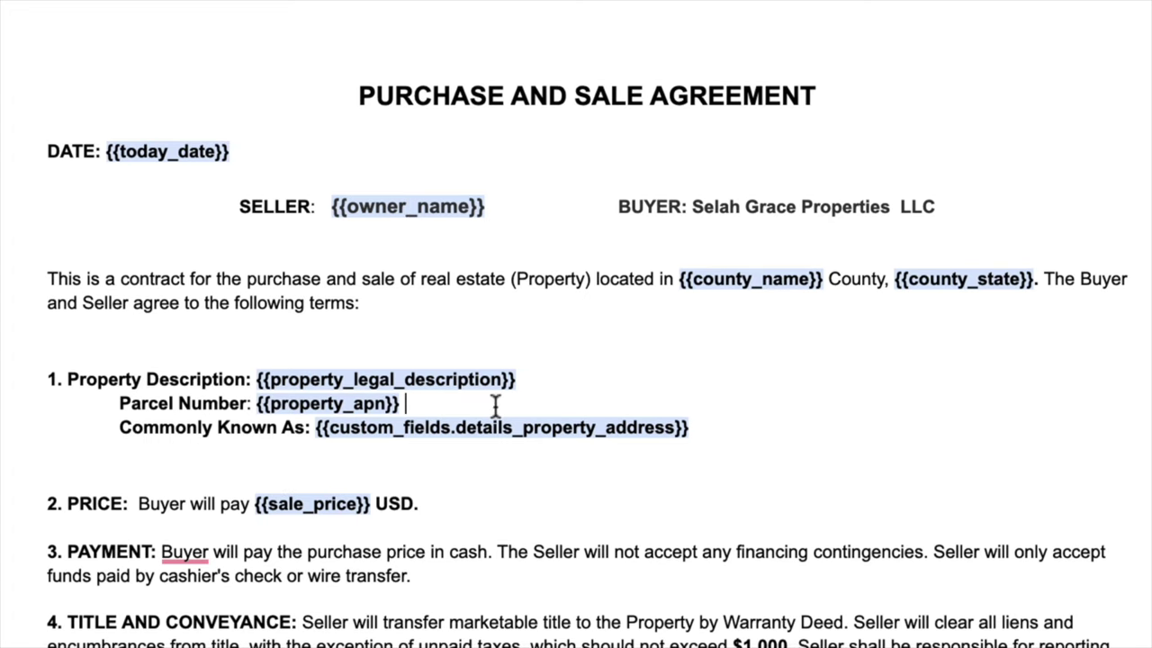
left_click(1076, 93)
left_click(135, 151)
left_click(143, 151)
left_click(336, 173)
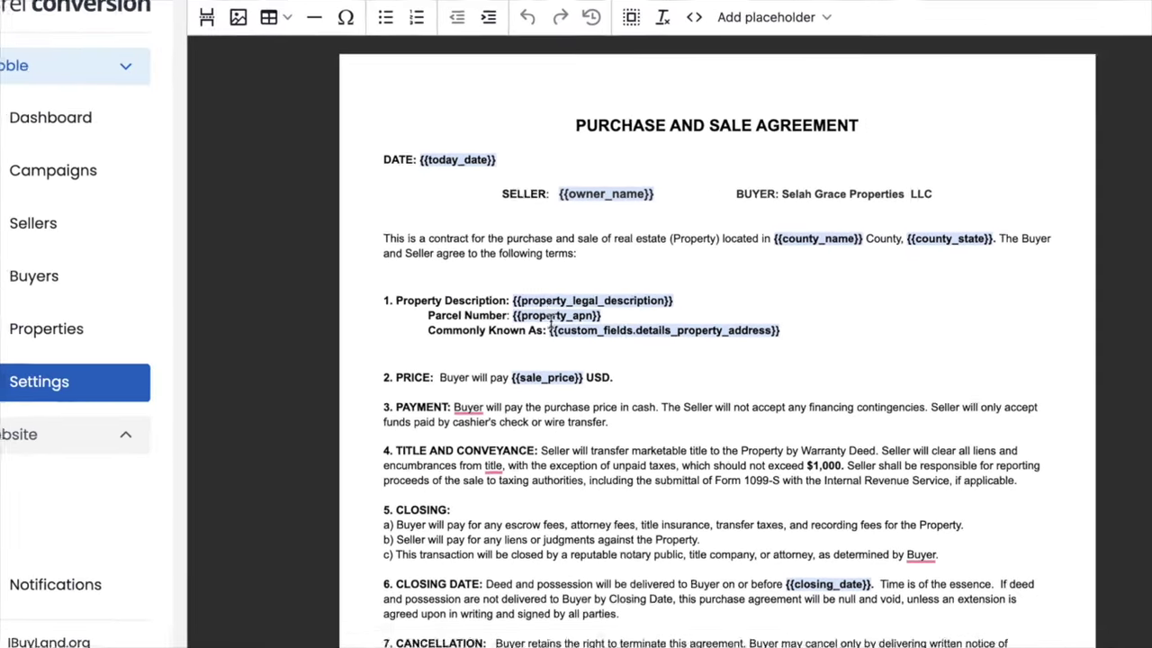
scroll(551, 321, "down", 5)
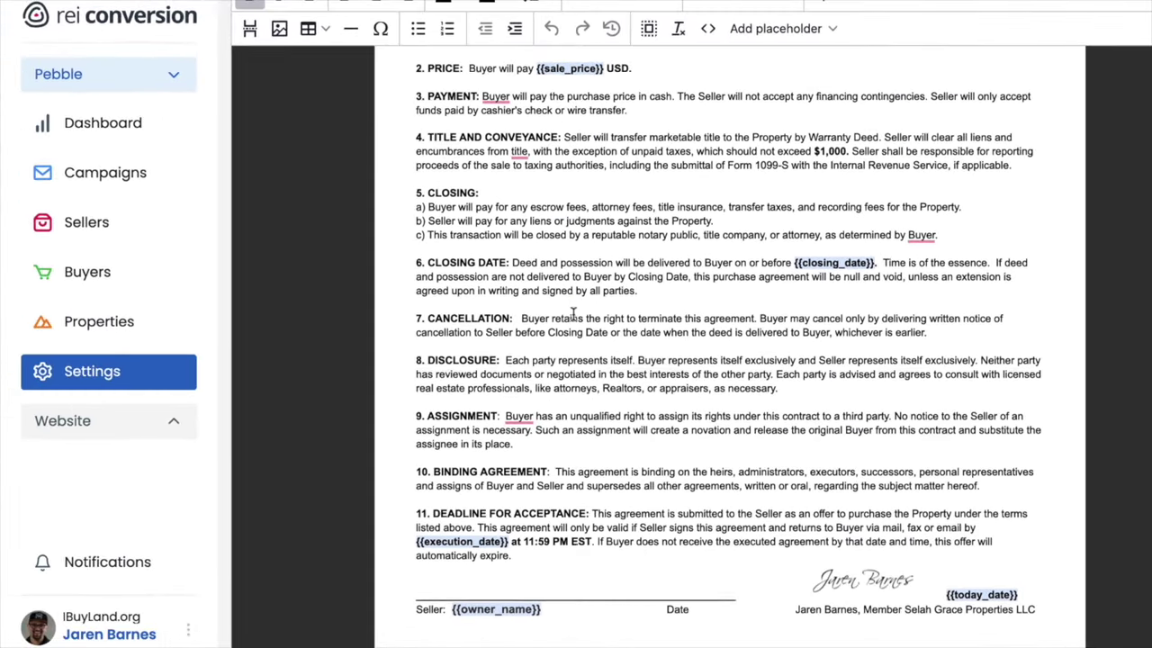
scroll(898, 417, "up", 5)
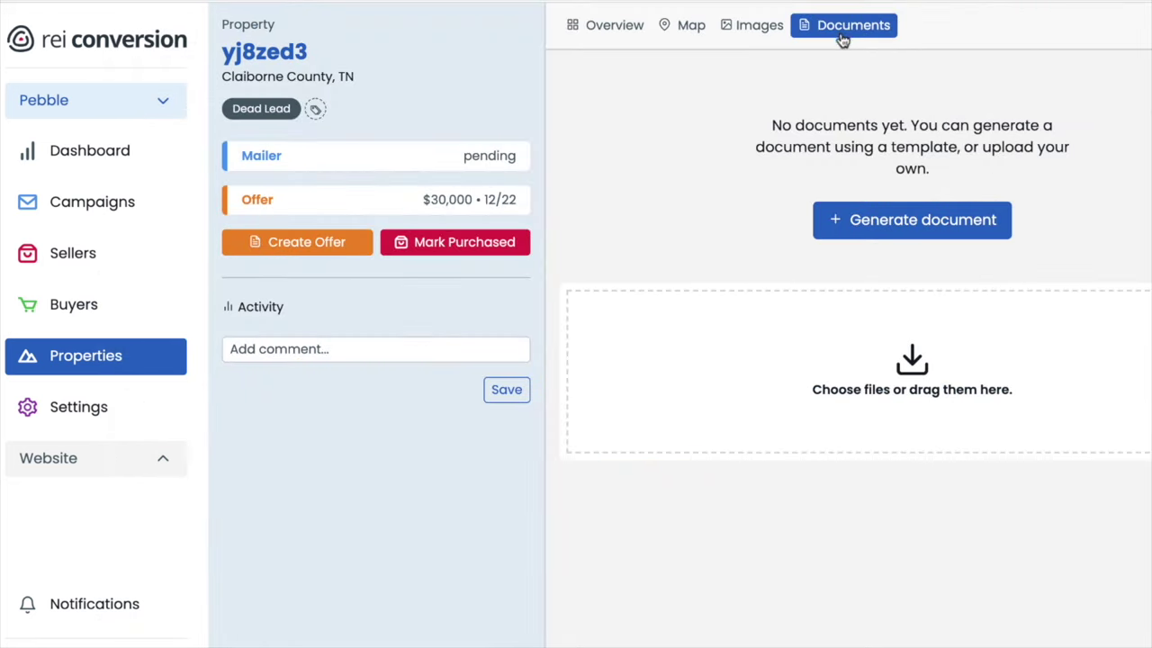
Generate a document for property yj8zed3 from the One Page PA Template and review the filled-in agreement
left_click(928, 232)
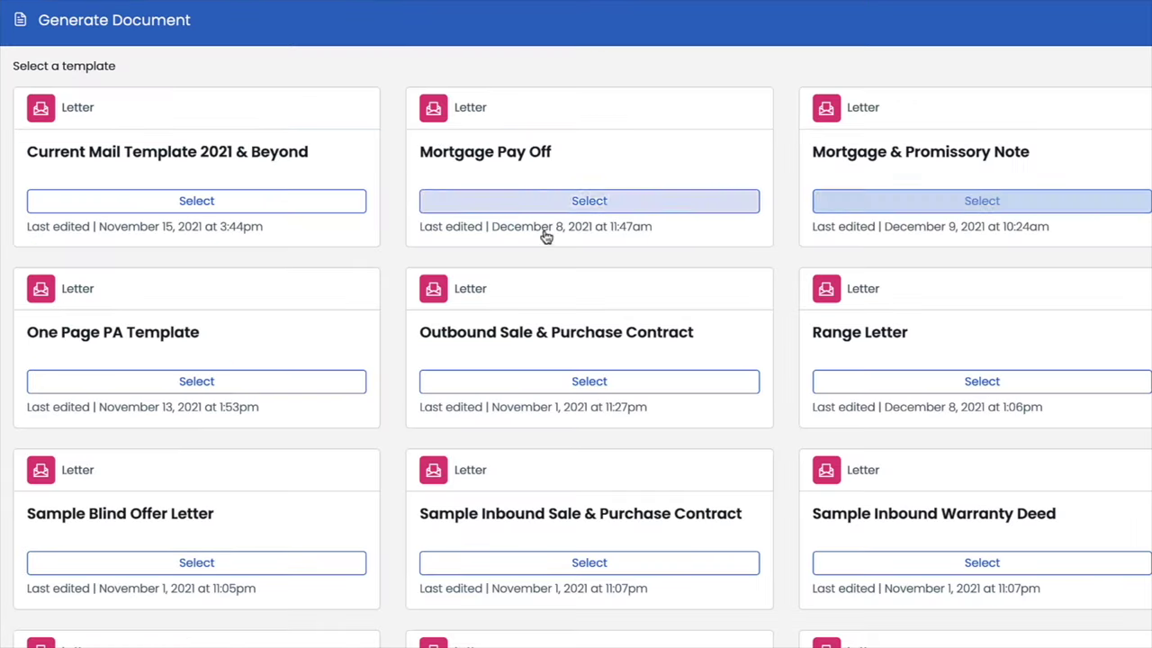
left_click(257, 375)
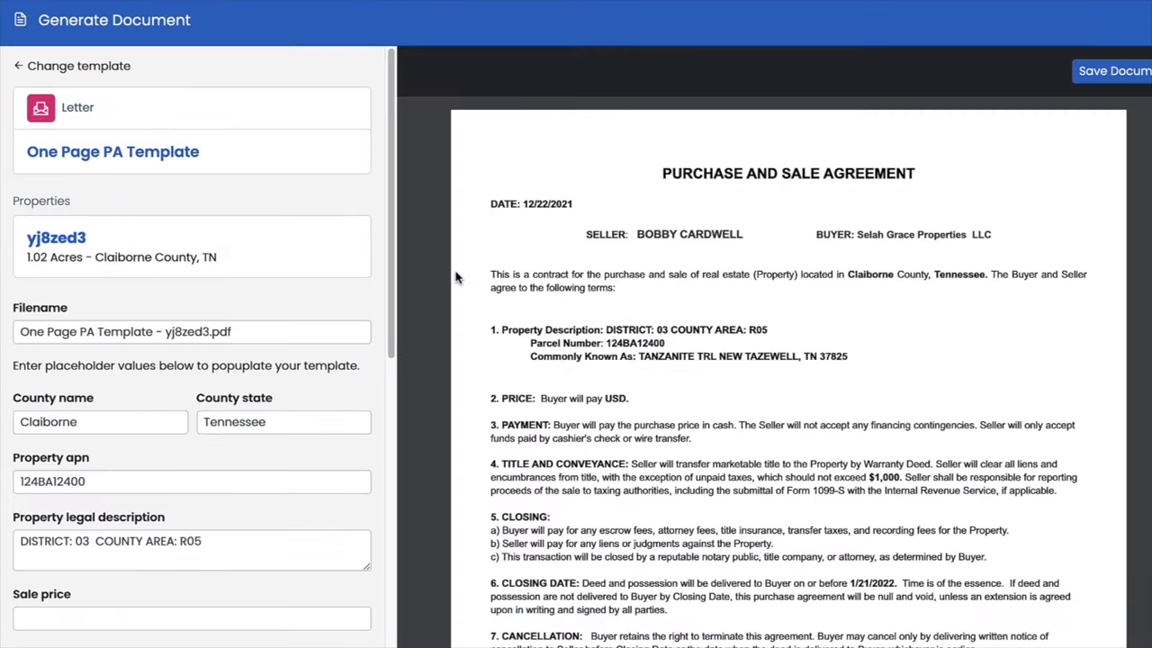
scroll(457, 278, "down", 5)
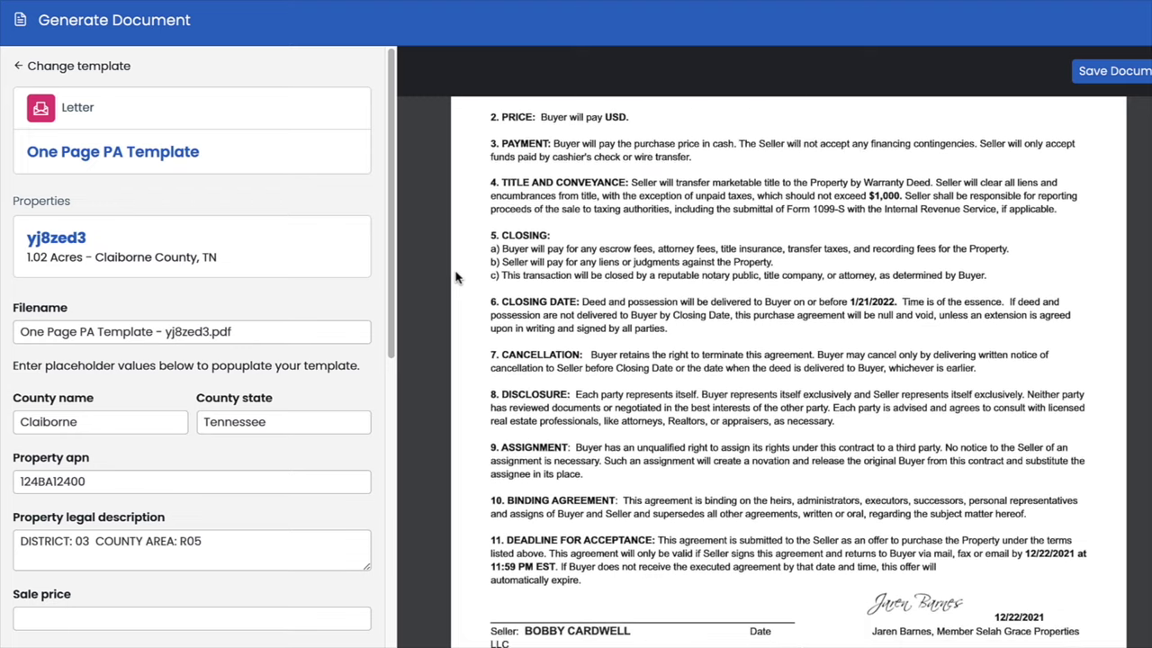
scroll(456, 277, "down", 2)
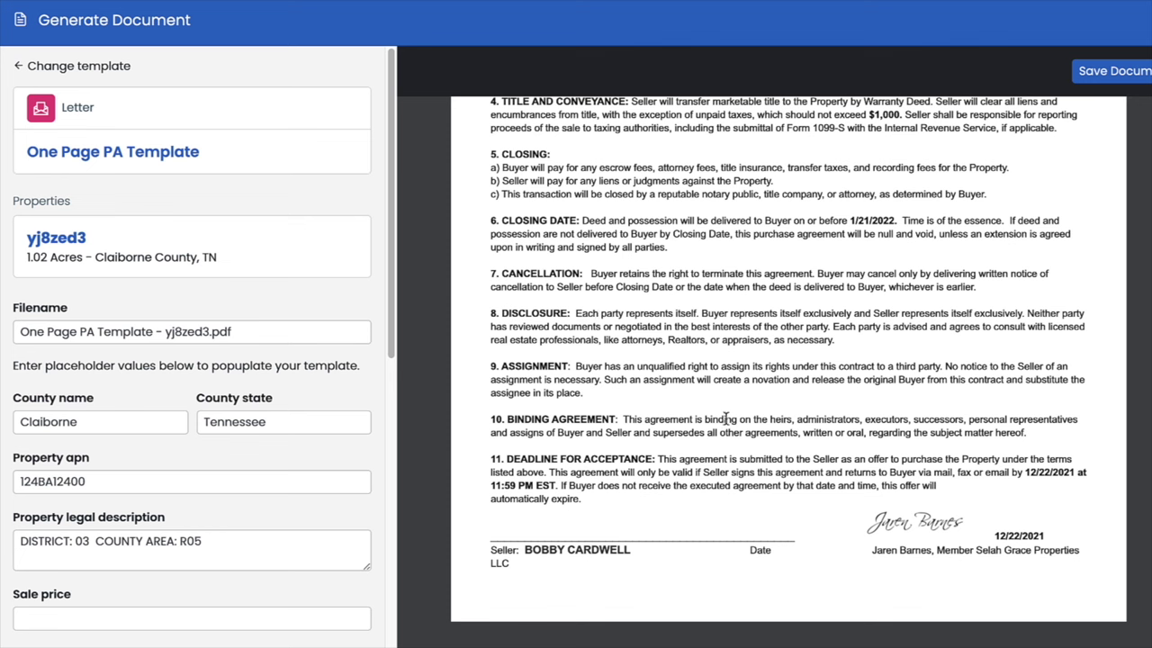
scroll(957, 408, "up", 7)
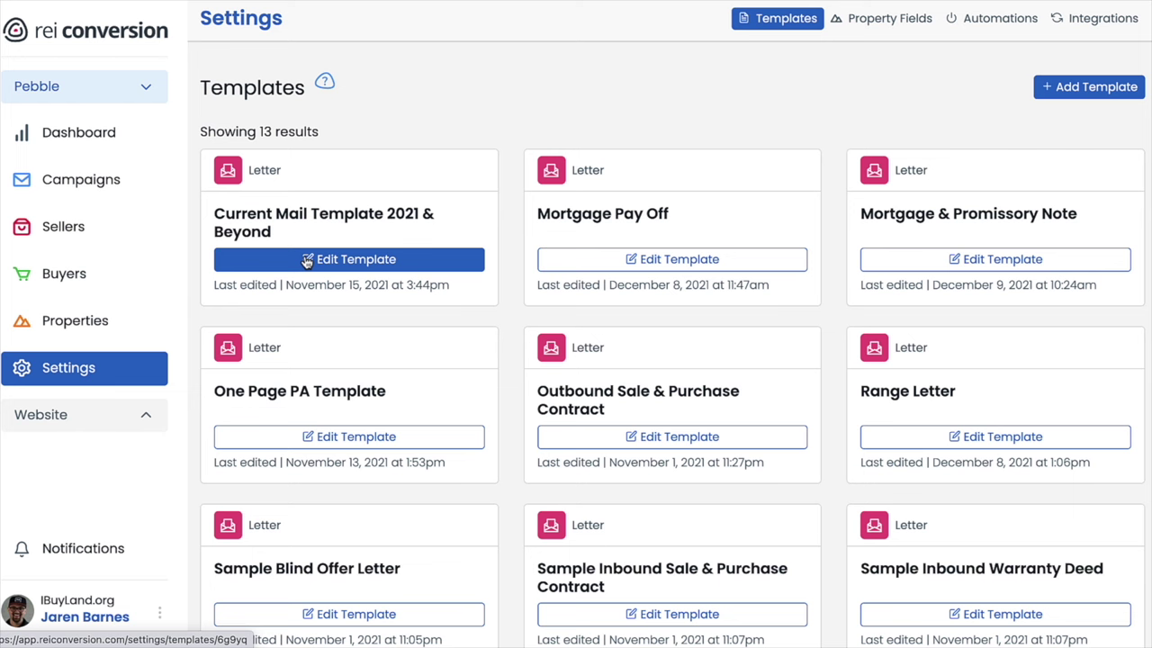
Browse the templates available to add, comparing the postcards, inbound contracts and deeds, and outbound contracts and deeds
left_click(1100, 87)
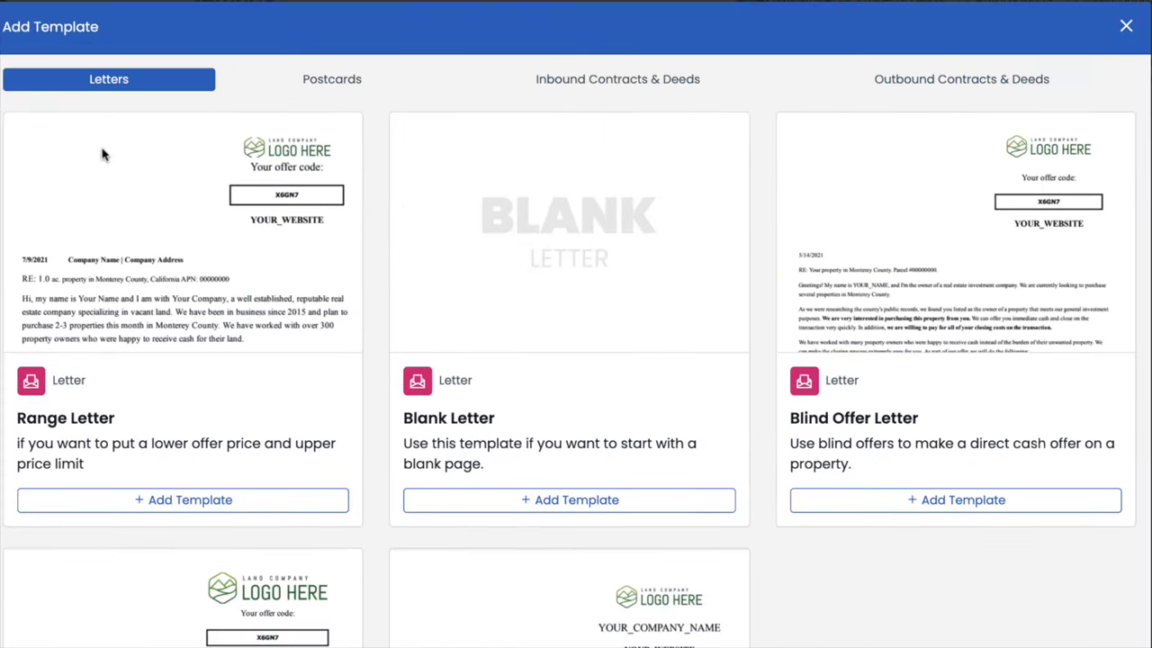
left_click(322, 82)
left_click(618, 85)
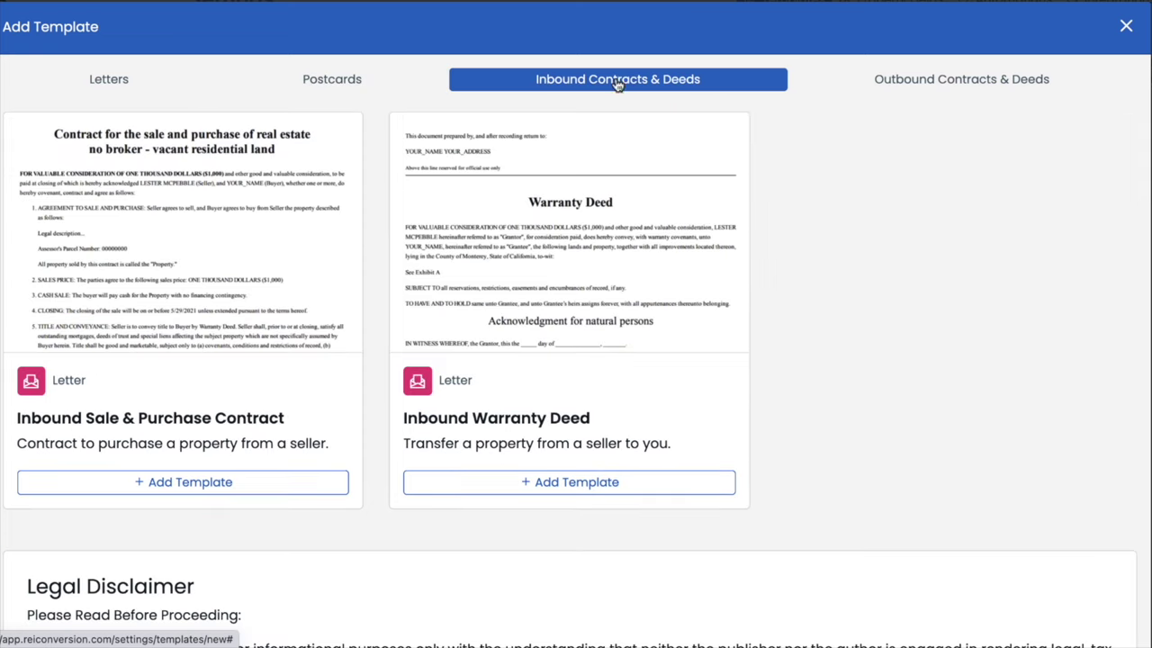
left_click(912, 81)
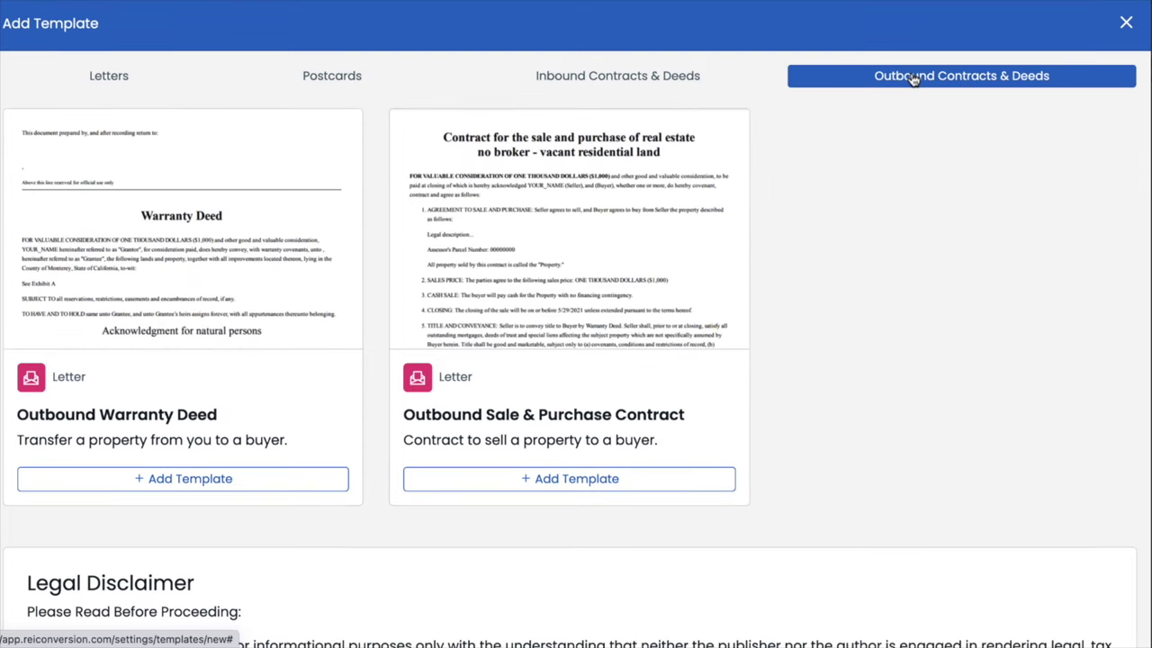
left_click(618, 79)
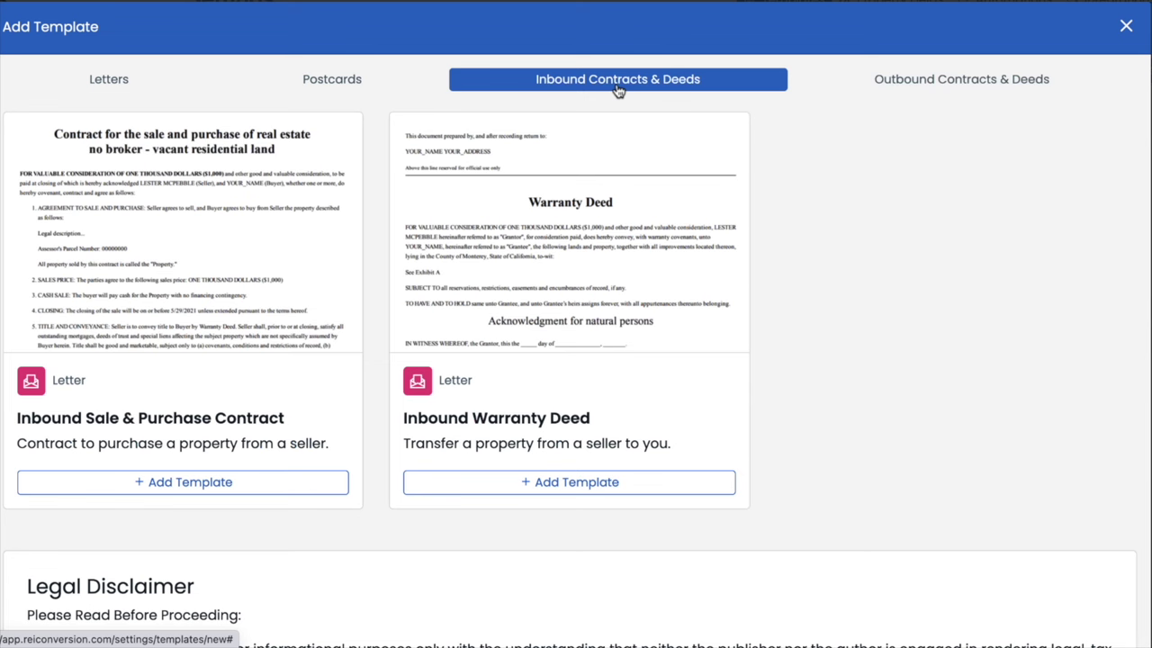
left_click(912, 79)
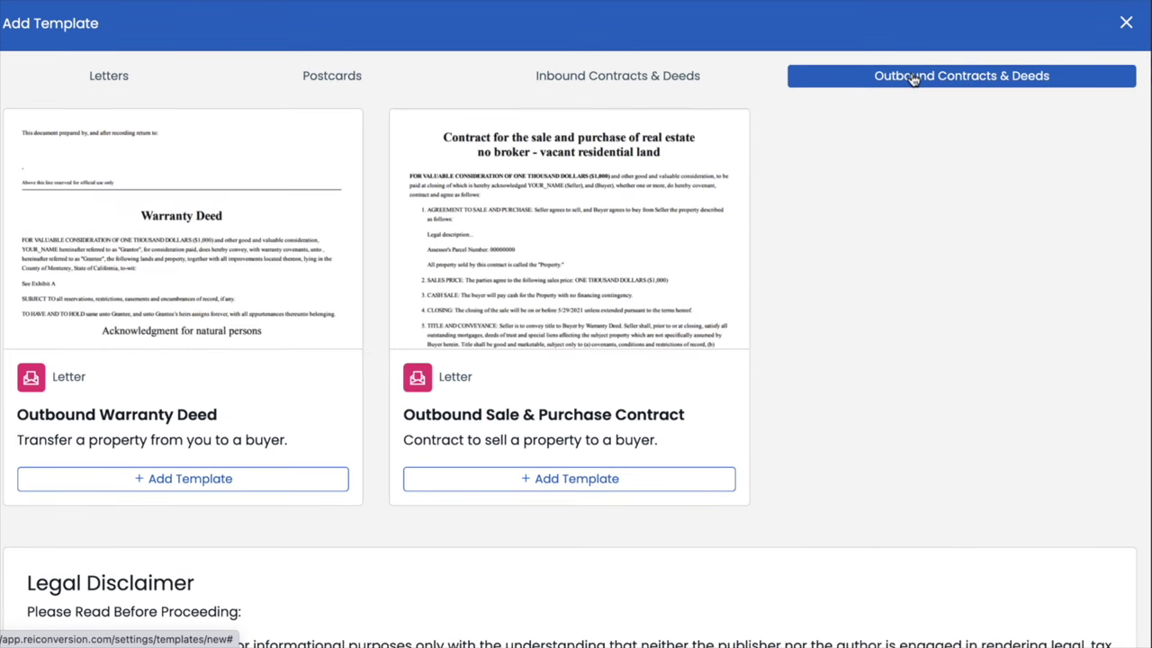
left_click(617, 81)
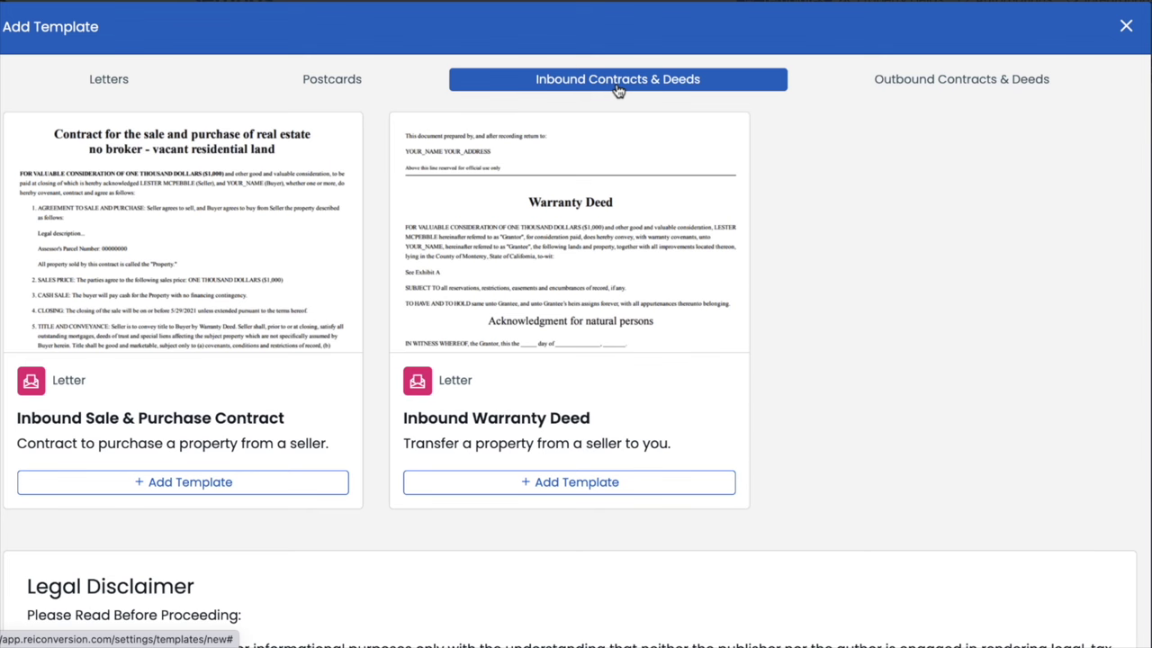
left_click(912, 77)
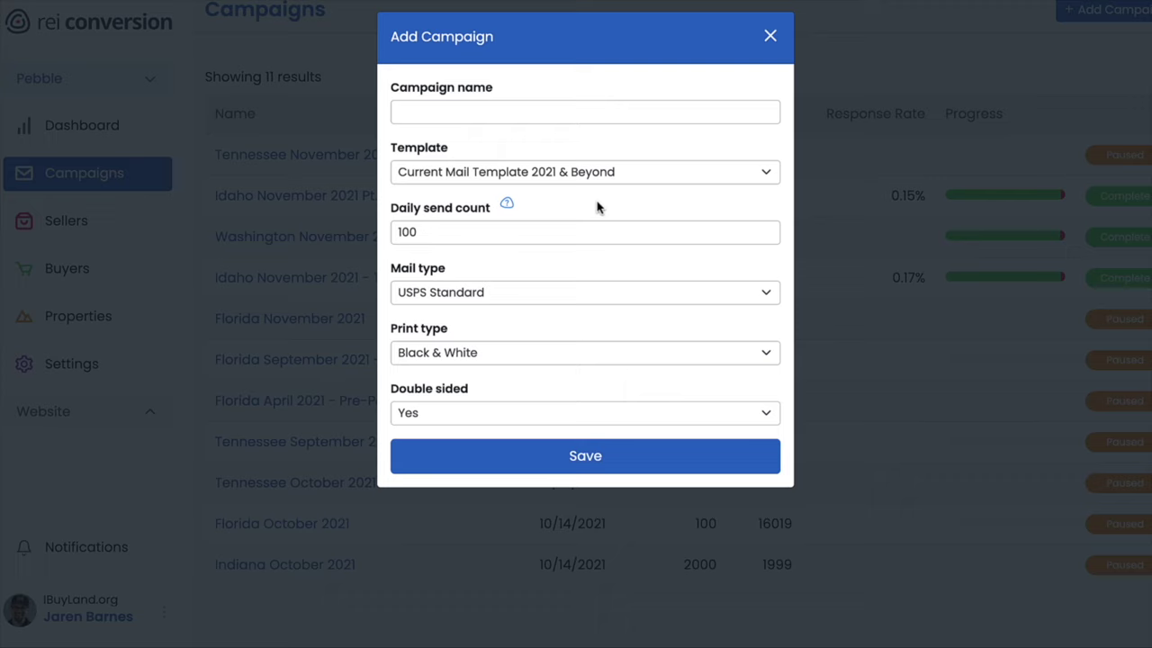
Set the new campaign's daily send count to 1000
left_click(451, 234)
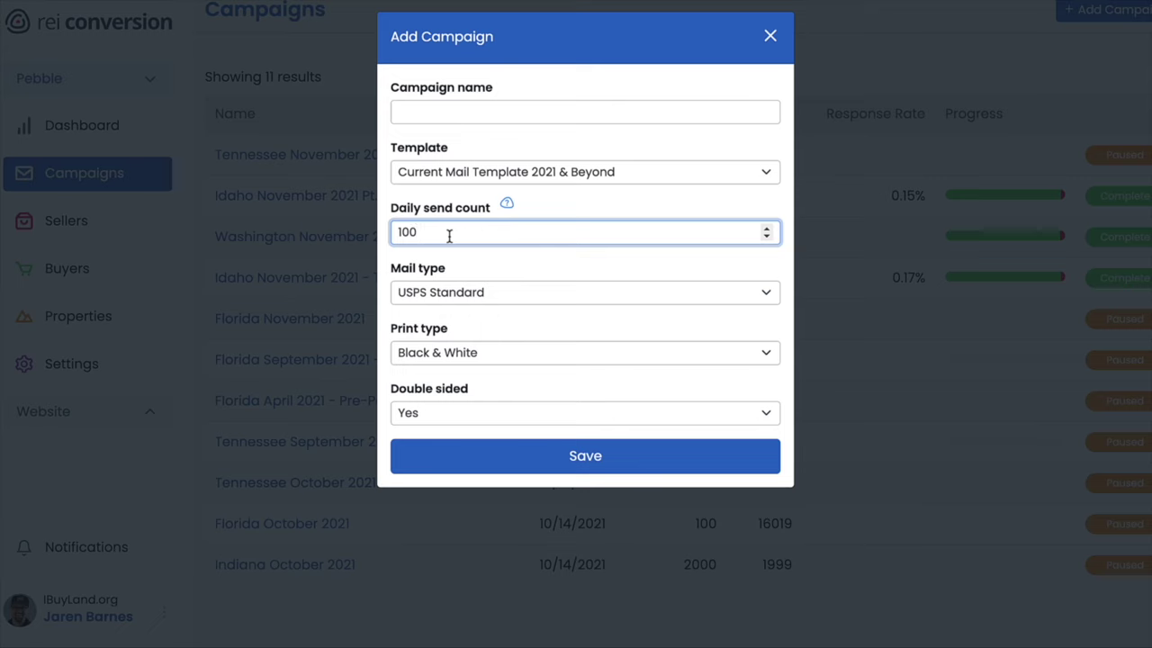
type("0")
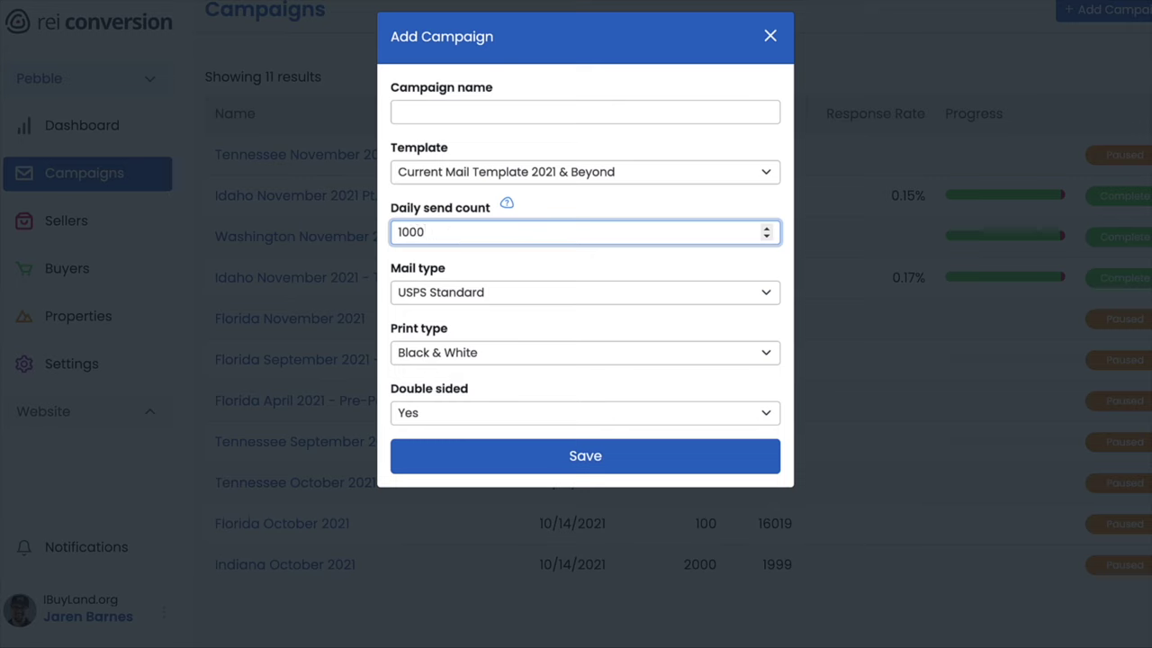
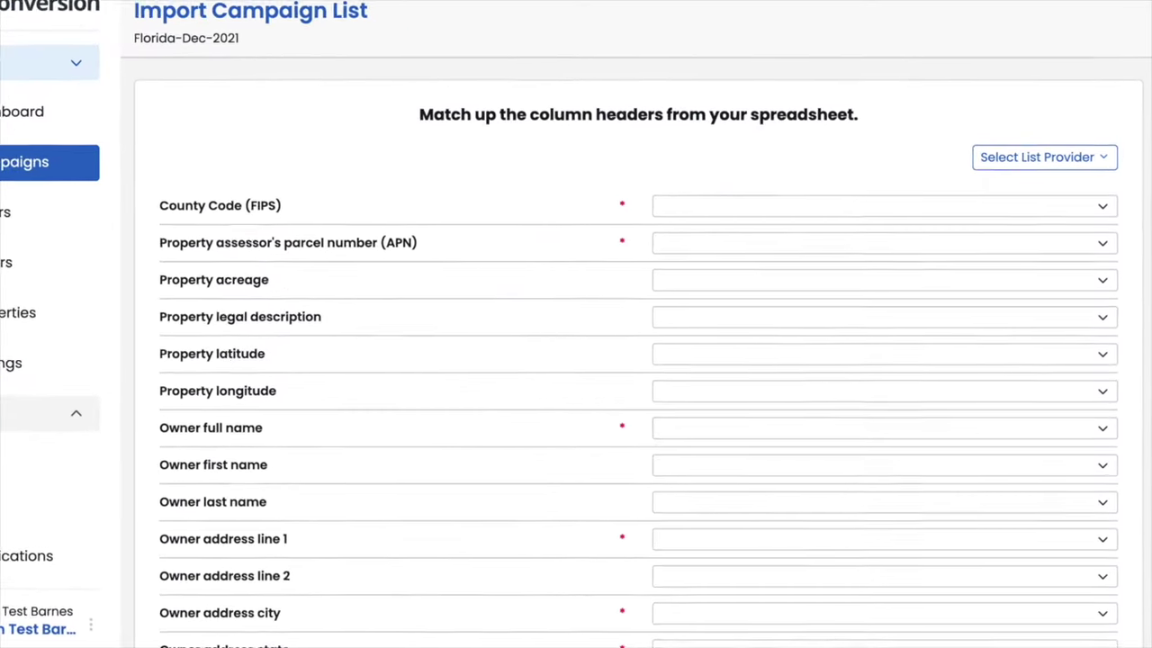
Examine the spreadsheet columns offered for the County Code (FIPS) field without assigning one
left_click(870, 212)
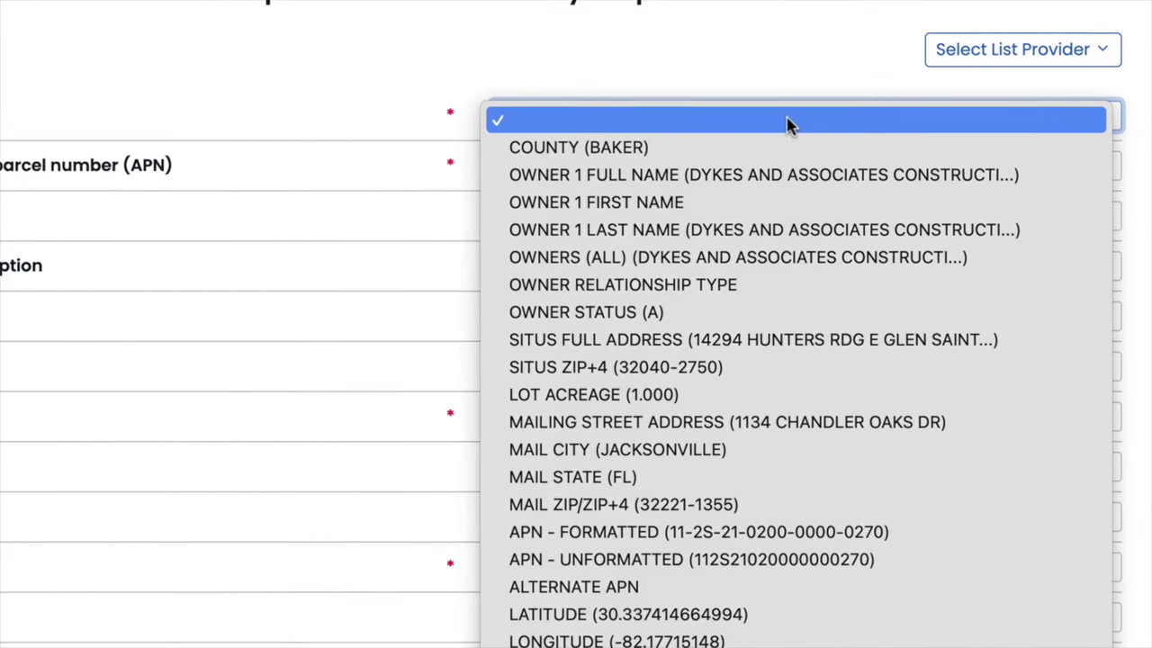
left_click(786, 123)
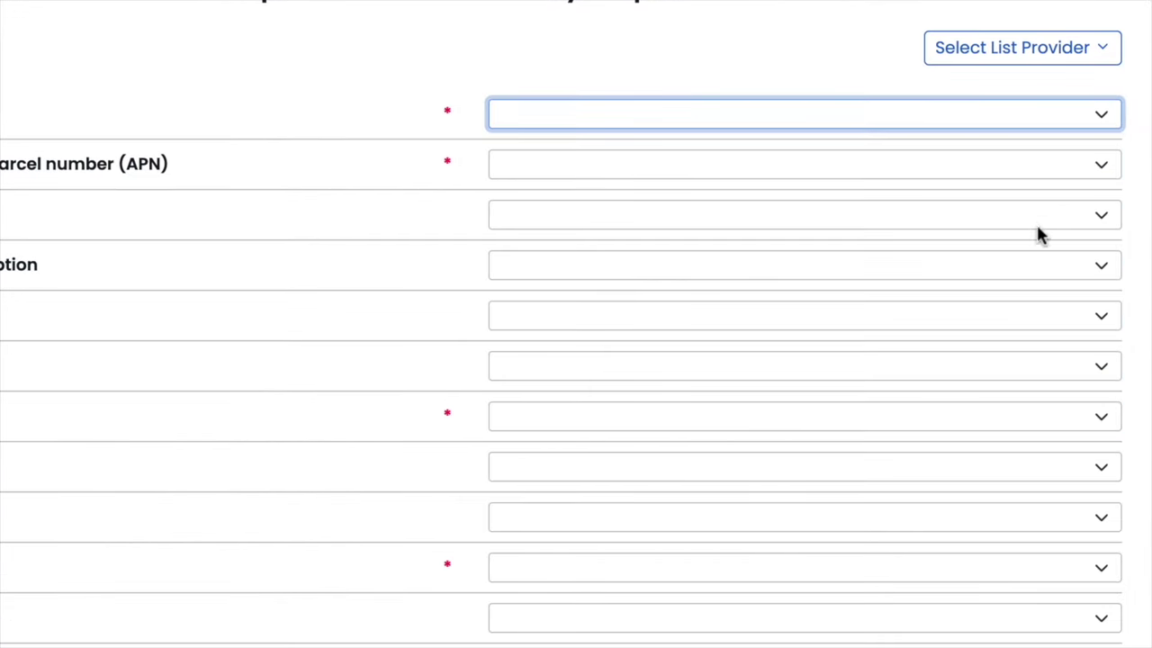
left_click(1030, 115)
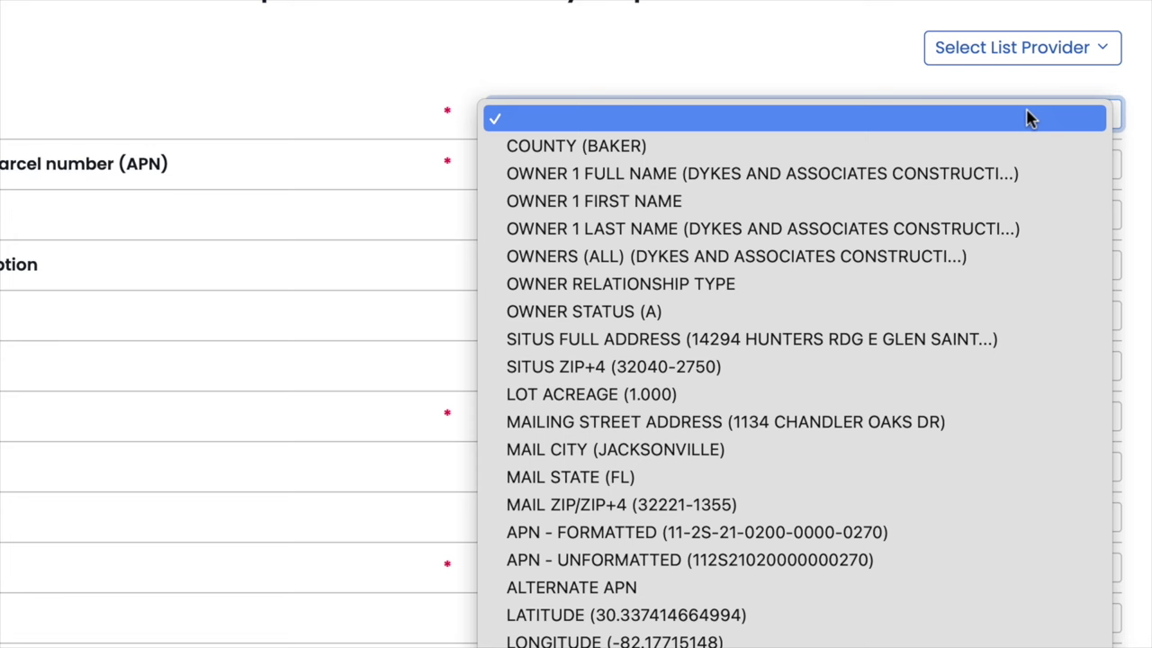
left_click(1030, 119)
left_click(613, 126)
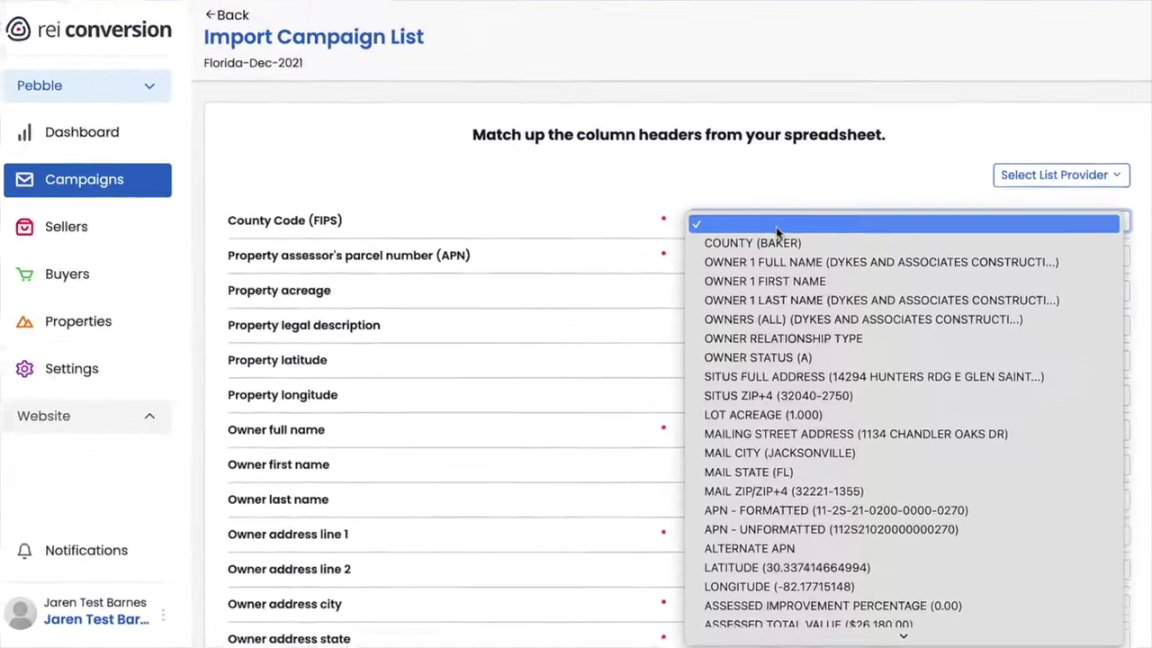
scroll(838, 405, "down", 4)
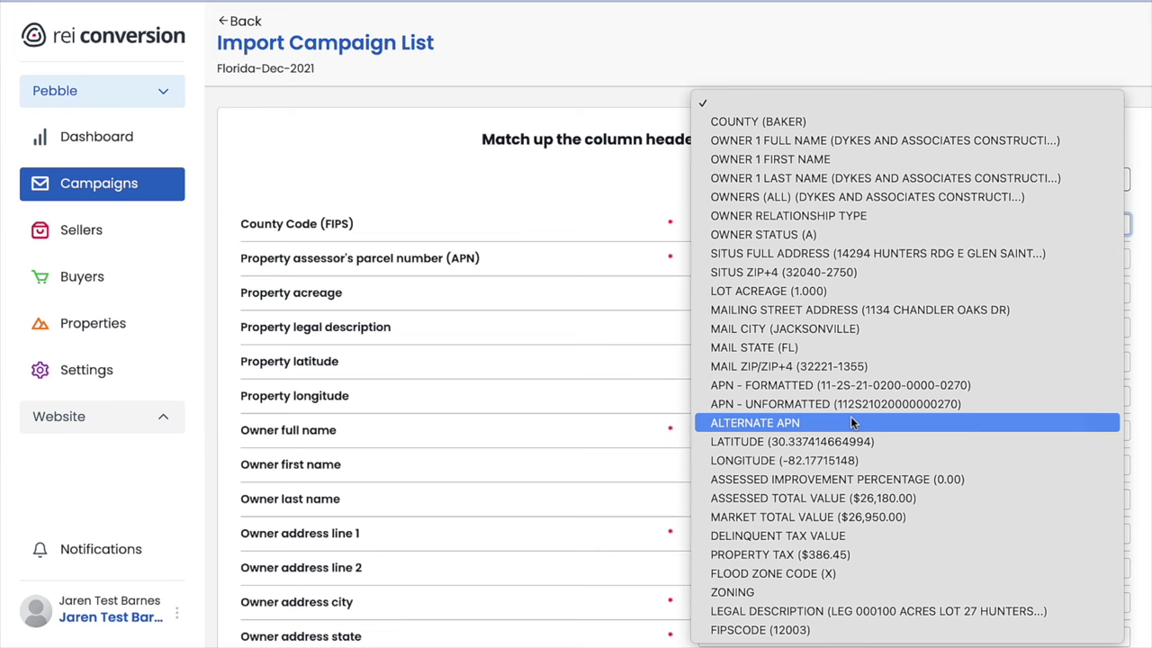
key("Escape")
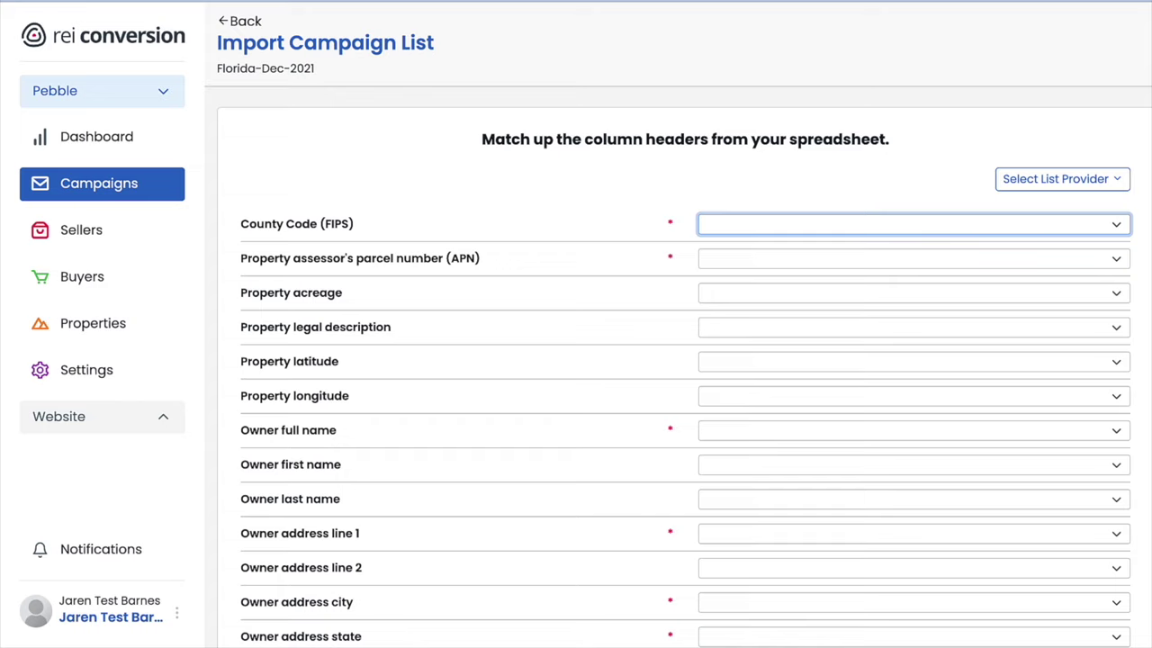
Map the spreadsheet columns with the DataTree list provider and match Owner full name to OWNER 1 FULL NAME
left_click(1113, 179)
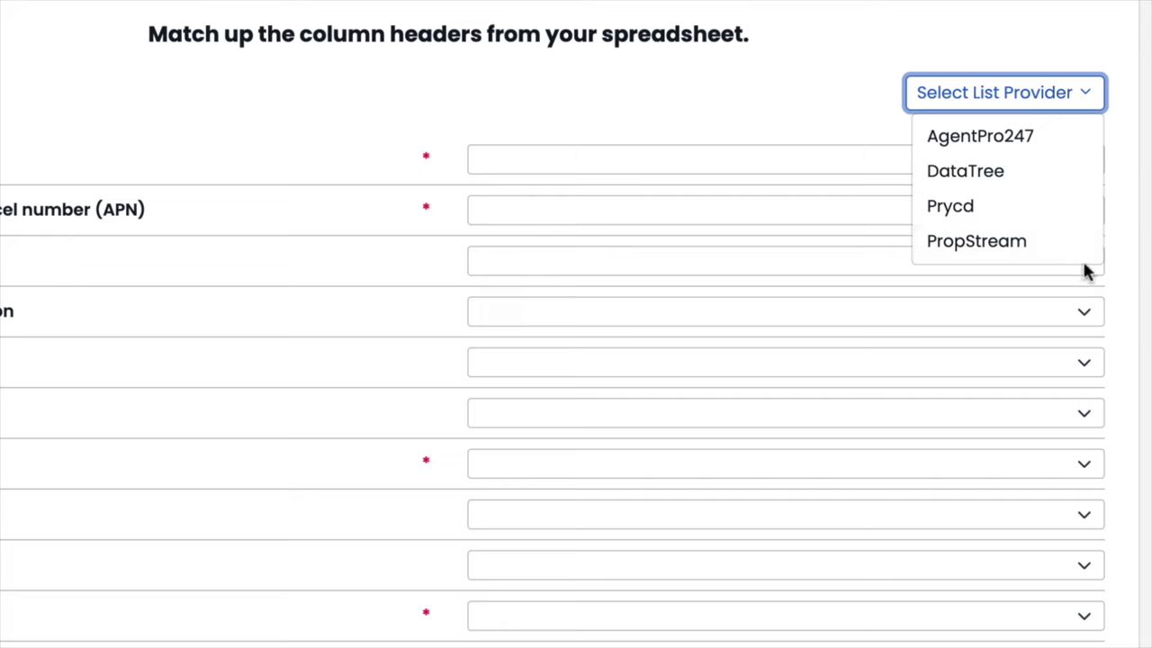
left_click(1042, 188)
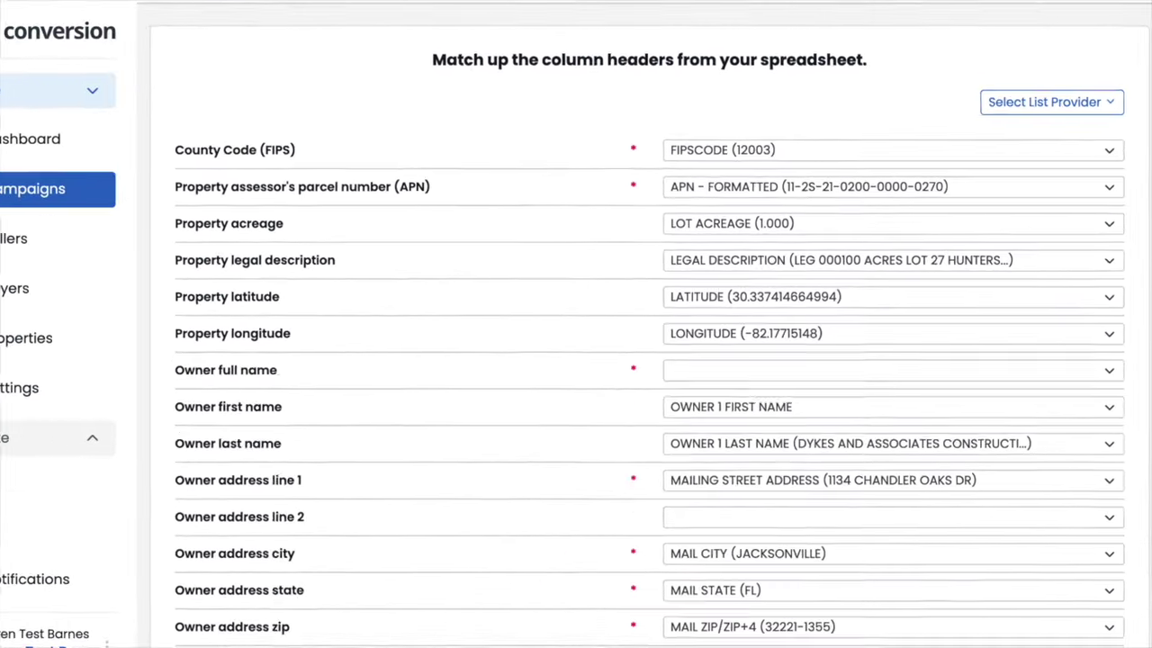
scroll(576, 360, "down", 3)
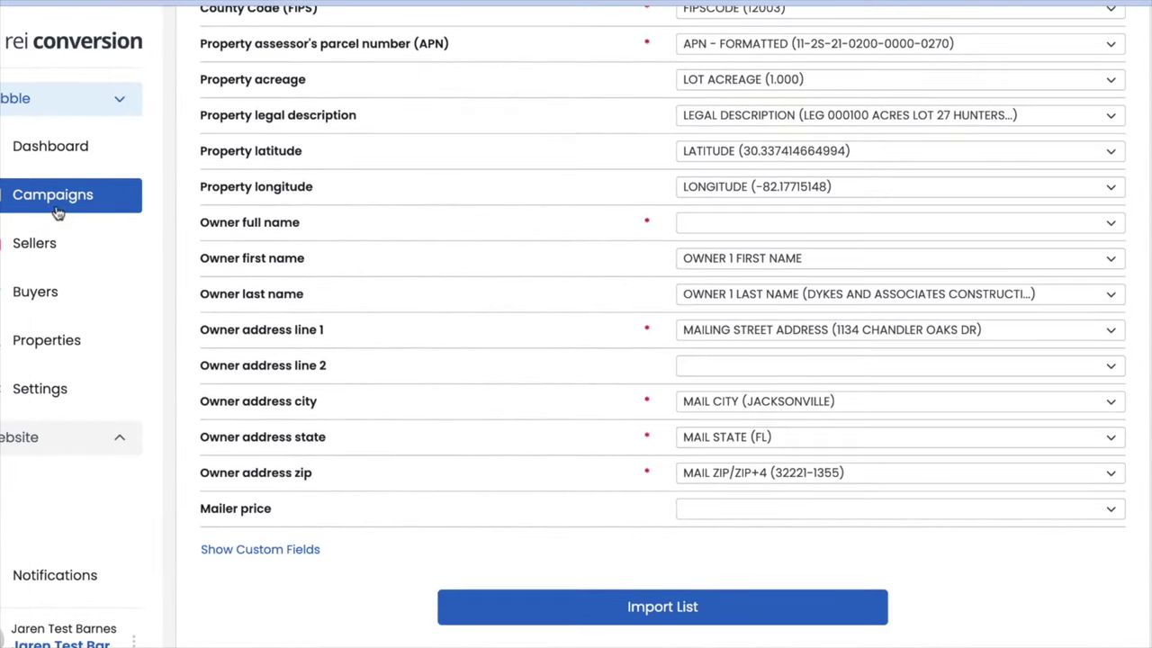
left_click(753, 228)
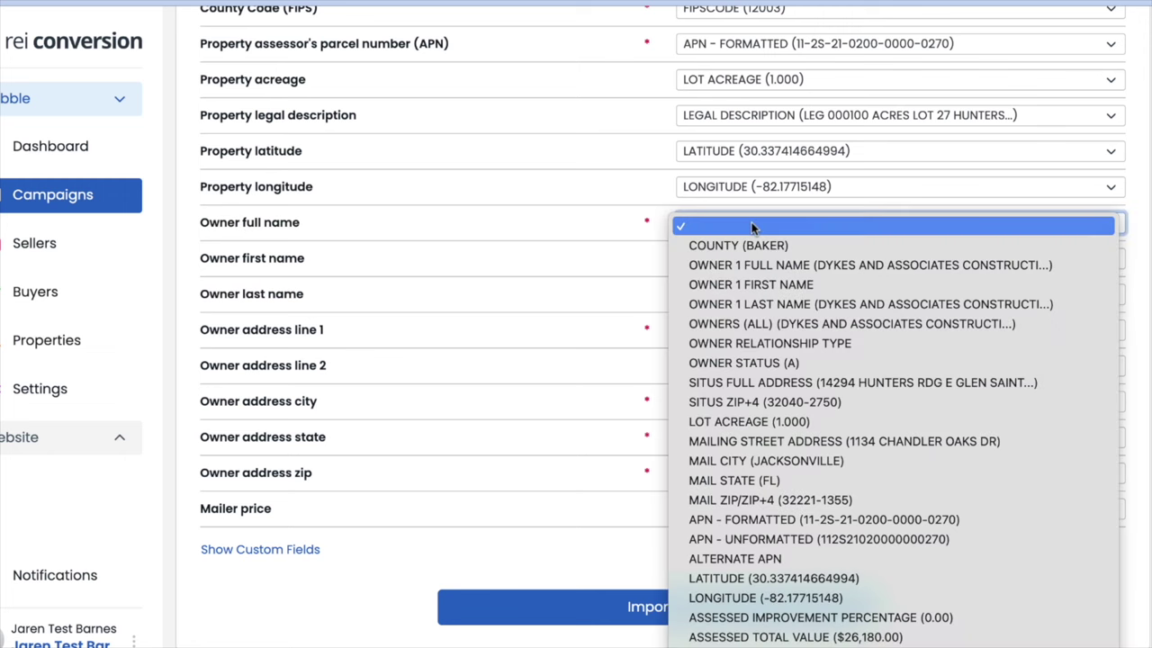
left_click(761, 269)
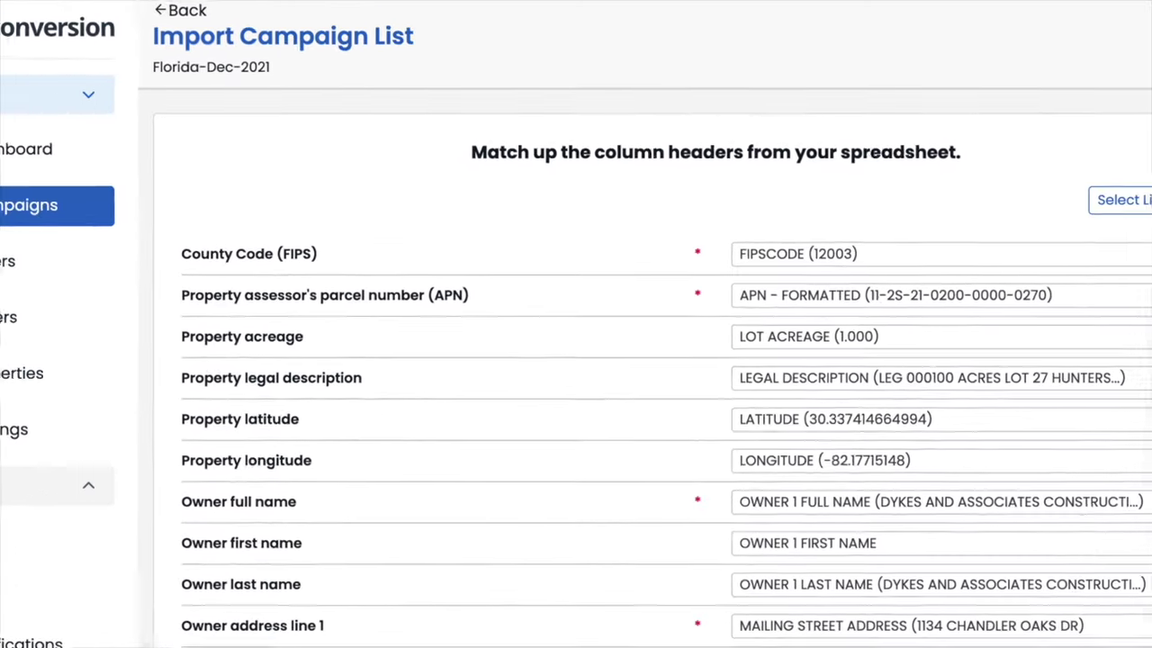
Show the custom fields in the column mapping and look through the due diligence fields and those after them
scroll(944, 264, "down", 5)
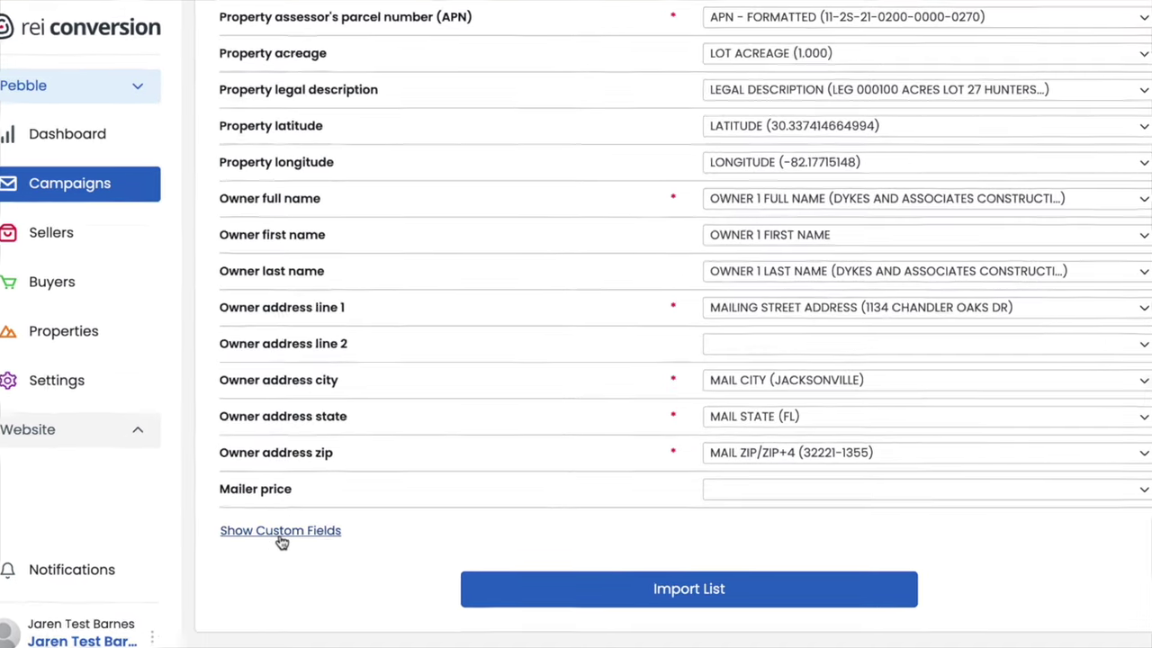
left_click(300, 512)
scroll(300, 523, "down", 4)
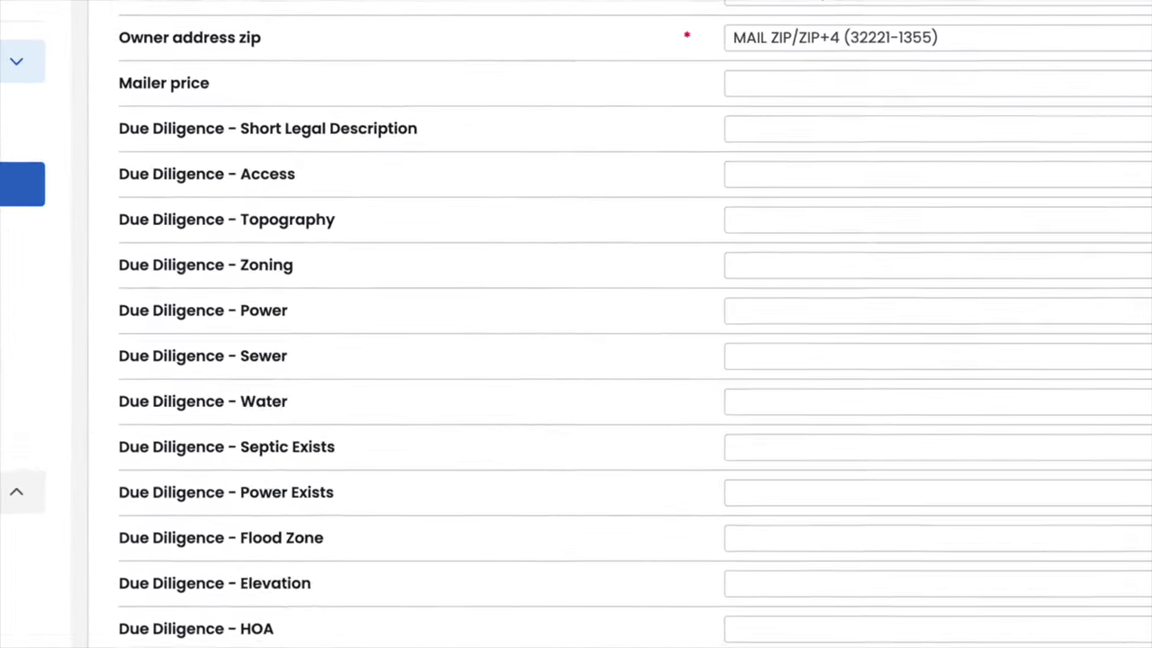
scroll(577, 360, "down", 2)
scroll(576, 324, "down", 15)
scroll(576, 324, "down", 3)
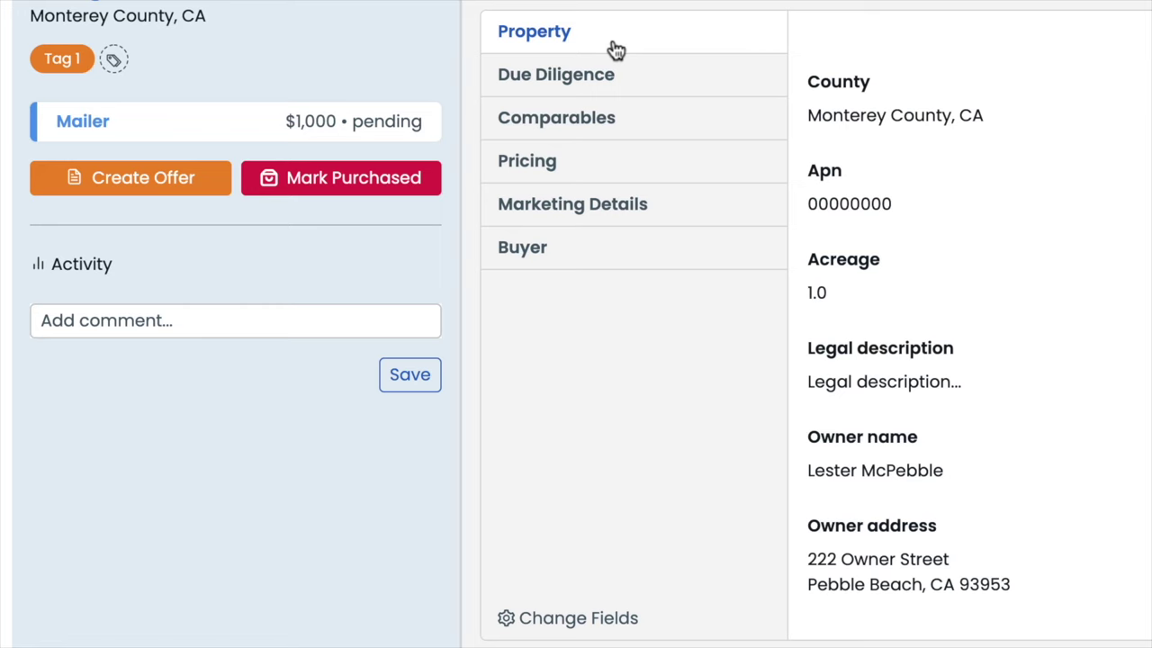
Review the Monterey County property's Comparables and Pricing fields, including cash price, payment terms and doc fee
left_click(621, 162)
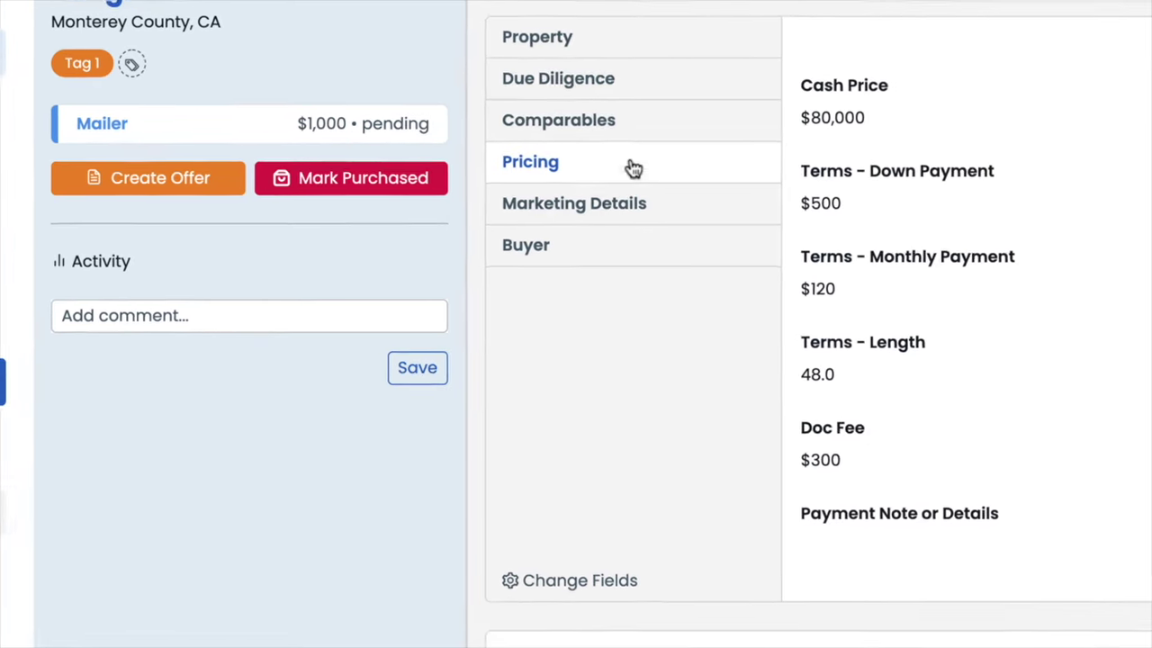
left_click(608, 123)
left_click(641, 171)
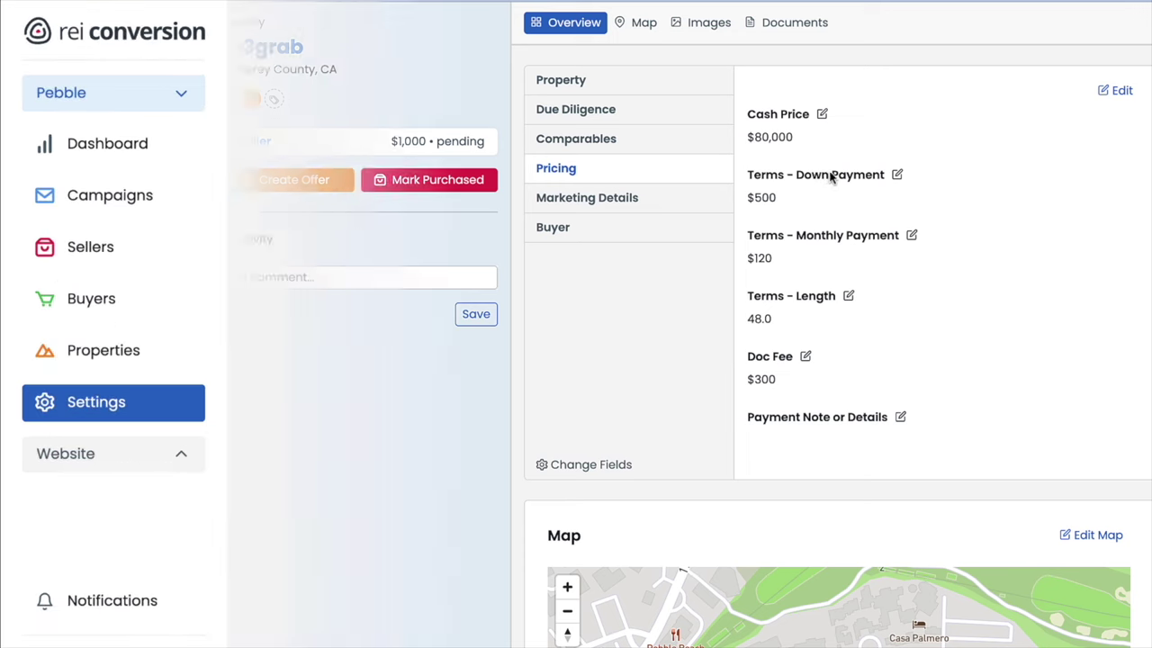
scroll(759, 324, "down", 5)
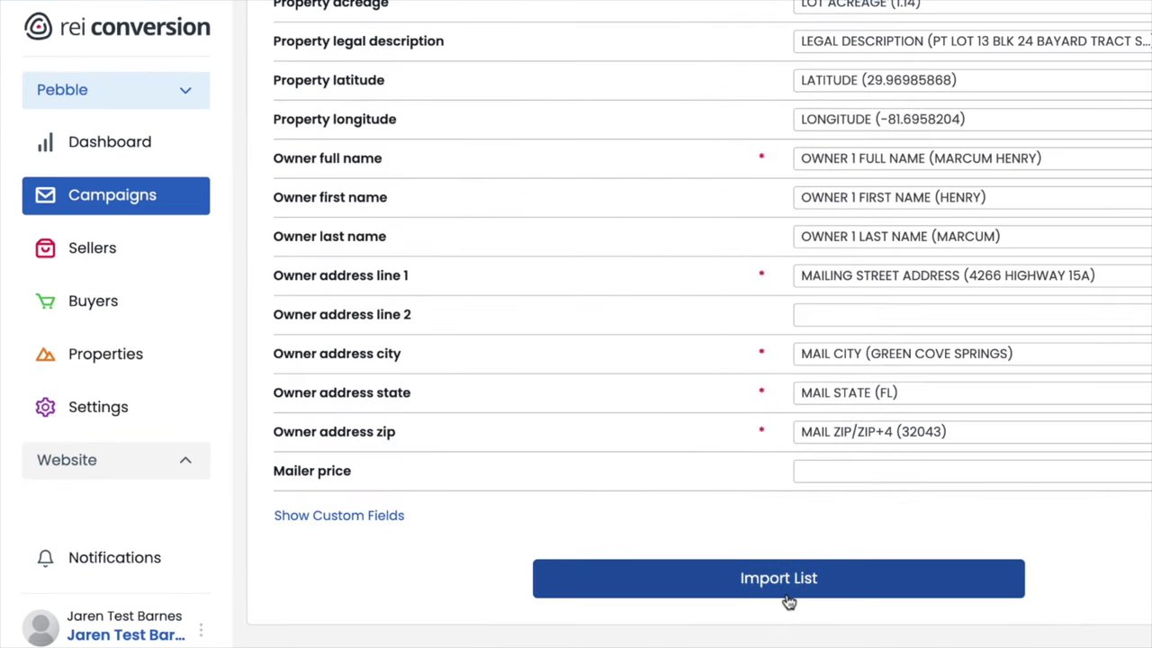
Import the mapped mailing list and activate the campaign after verifying that the sample mailing is correct
left_click(787, 596)
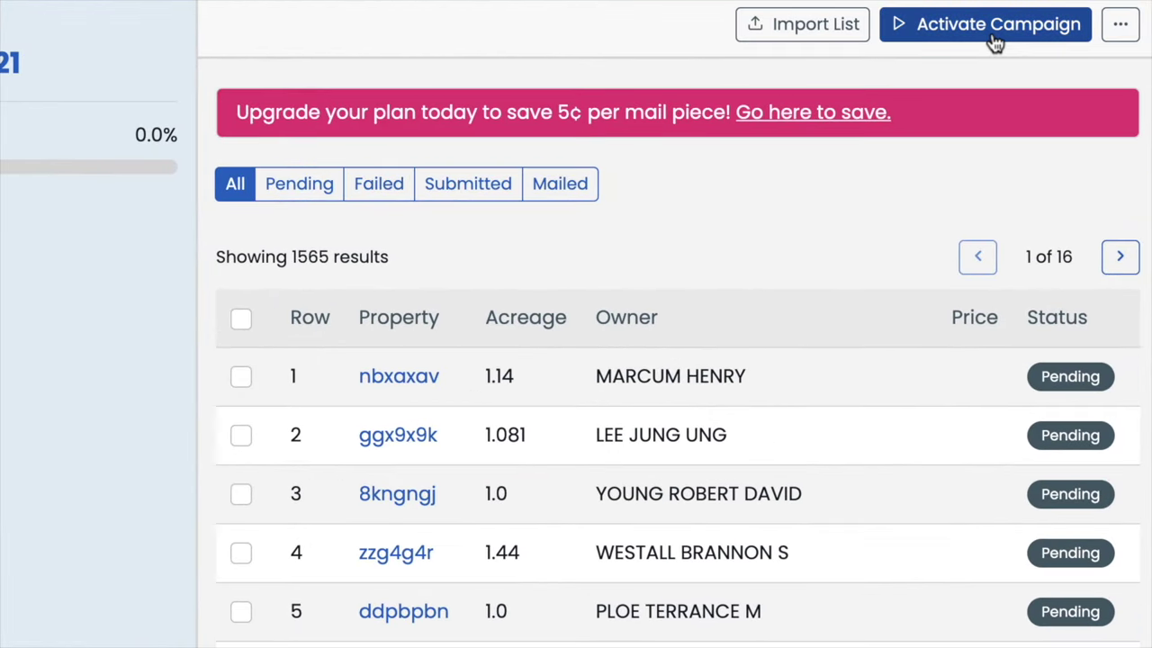
left_click(995, 41)
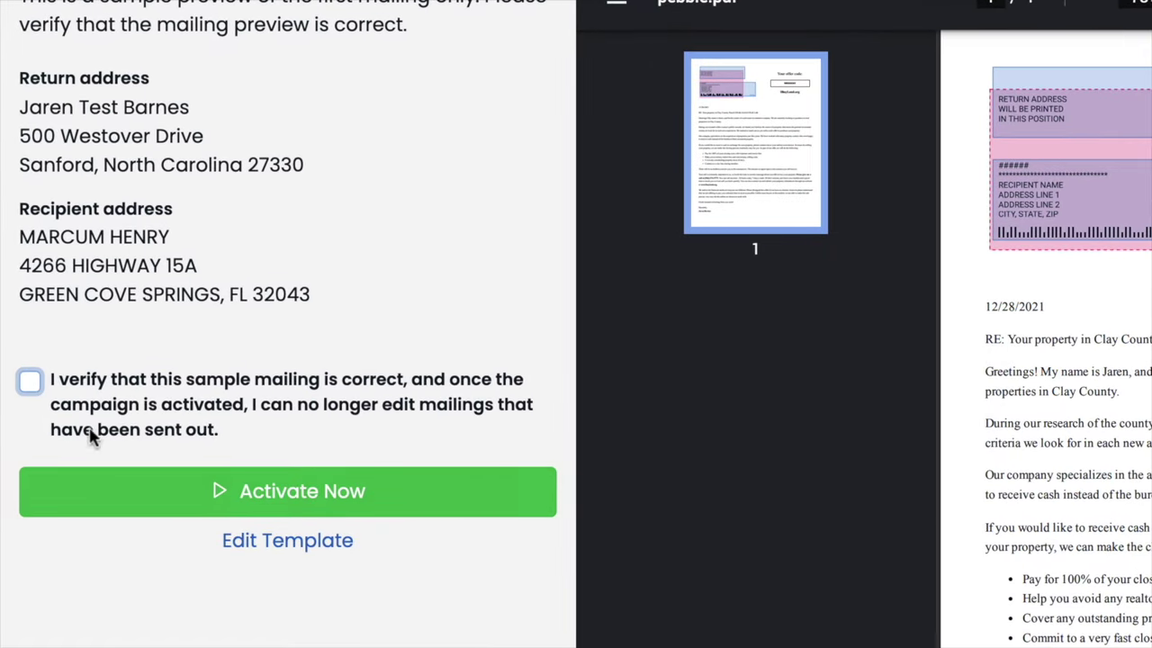
left_click(28, 385)
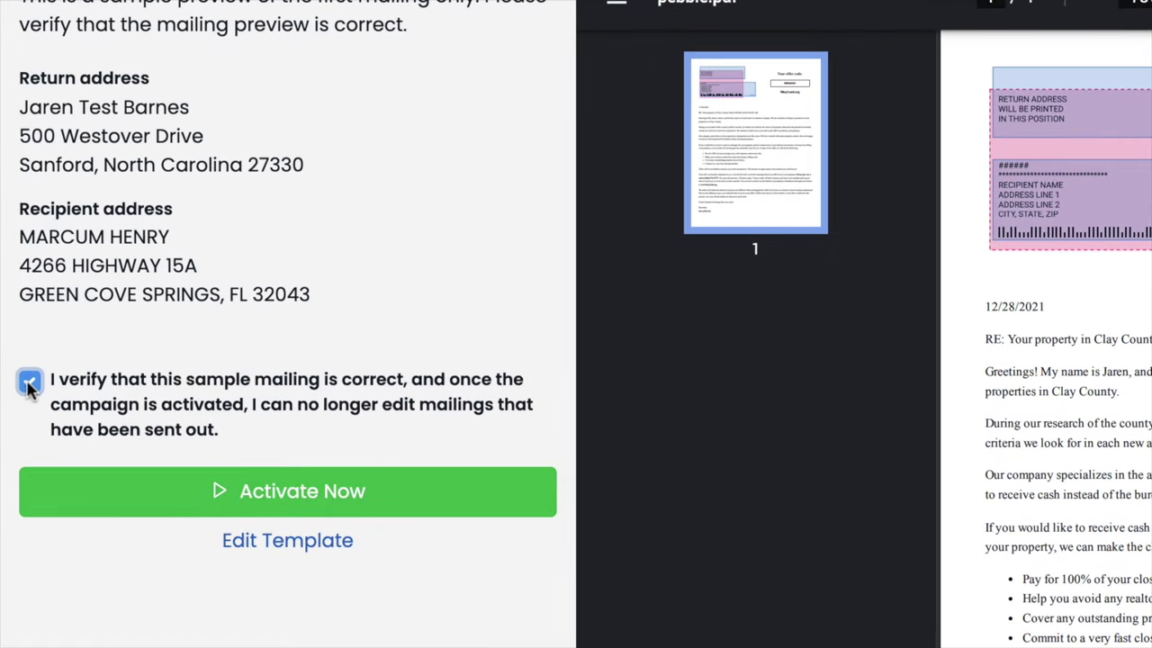
left_click(207, 505)
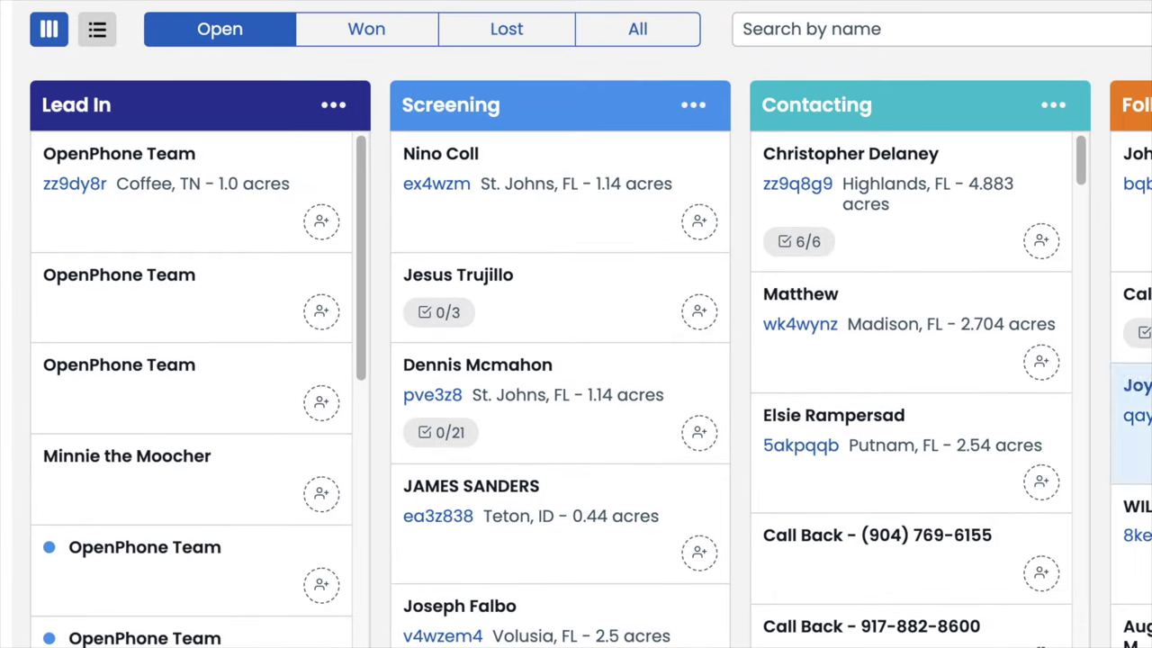
Compare the board and list views of the open sellers, returning to the board view
scroll(504, 320, "right", 5)
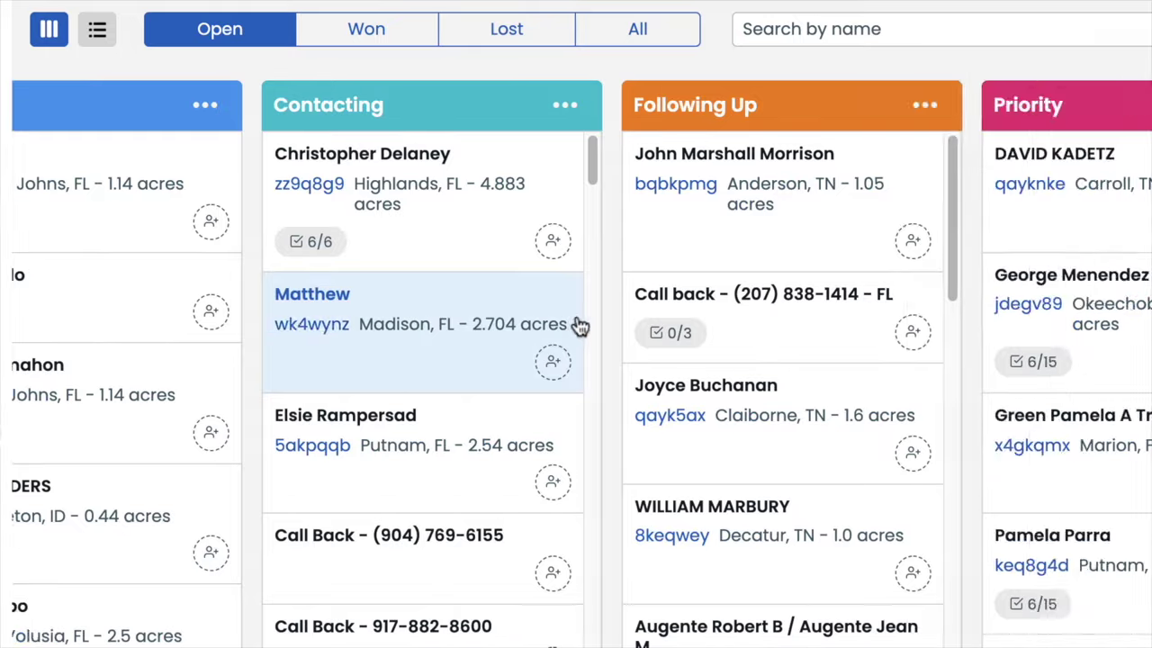
scroll(559, 270, "left", 5)
left_click(97, 34)
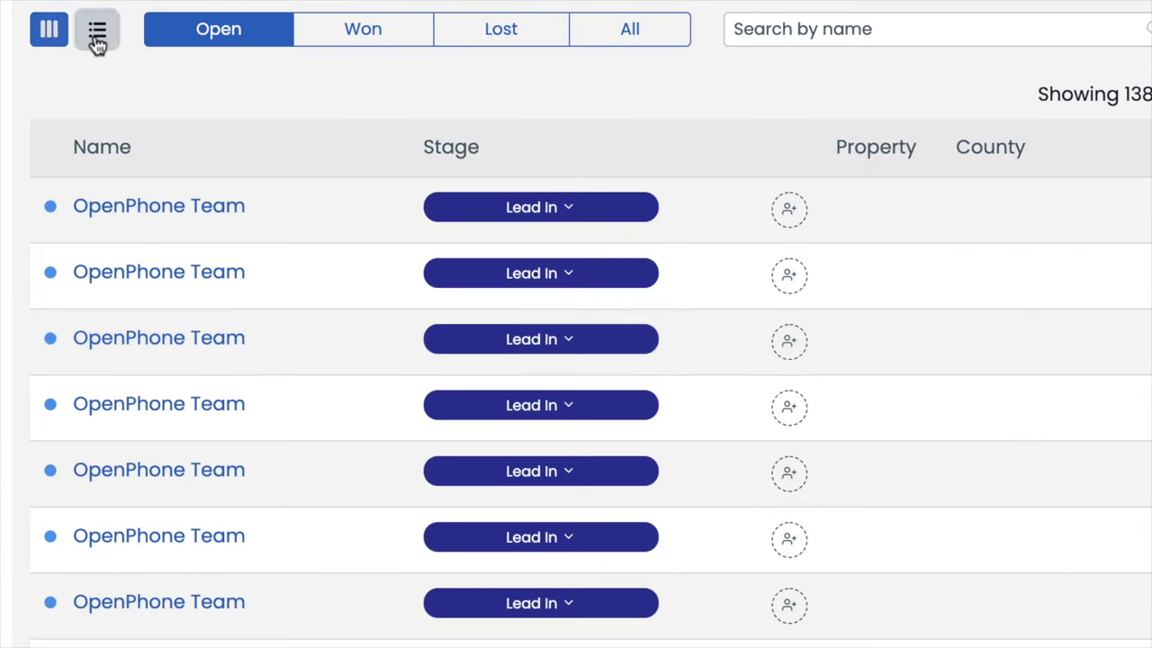
scroll(290, 324, "down", 5)
scroll(291, 326, "up", 5)
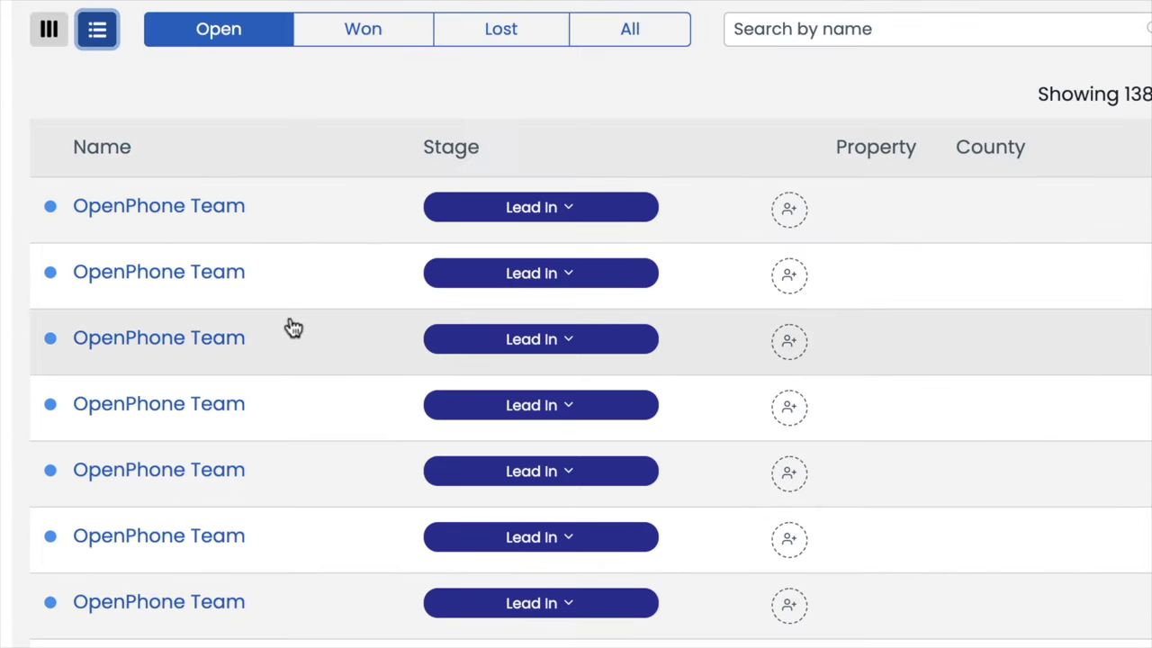
left_click(49, 36)
Look through the seller pipeline stages from Lead In to Negotiating and open the Contacting stage's options
scroll(619, 405, "right", 5)
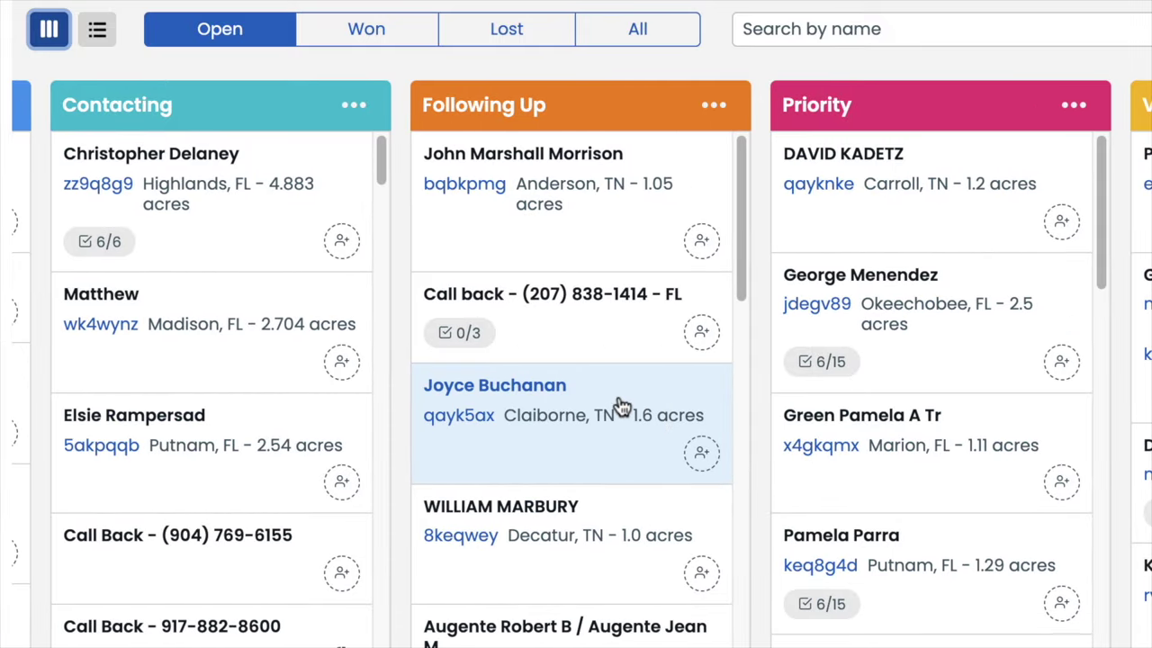
scroll(621, 407, "right", 5)
scroll(622, 410, "right", 10)
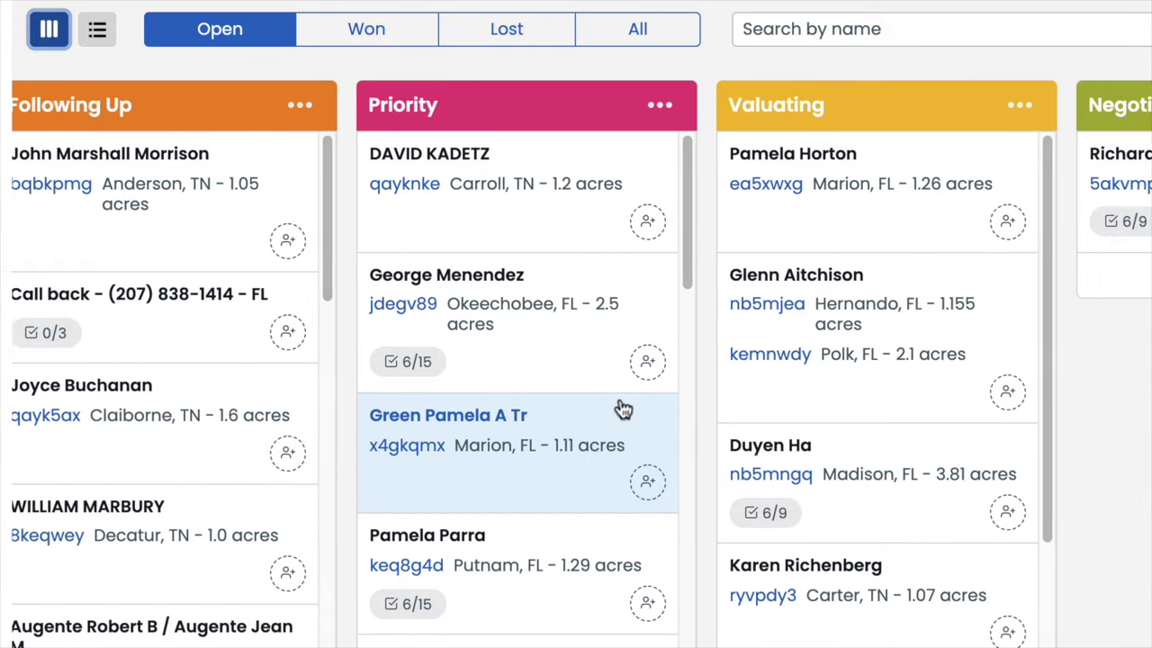
scroll(630, 405, "right", 3)
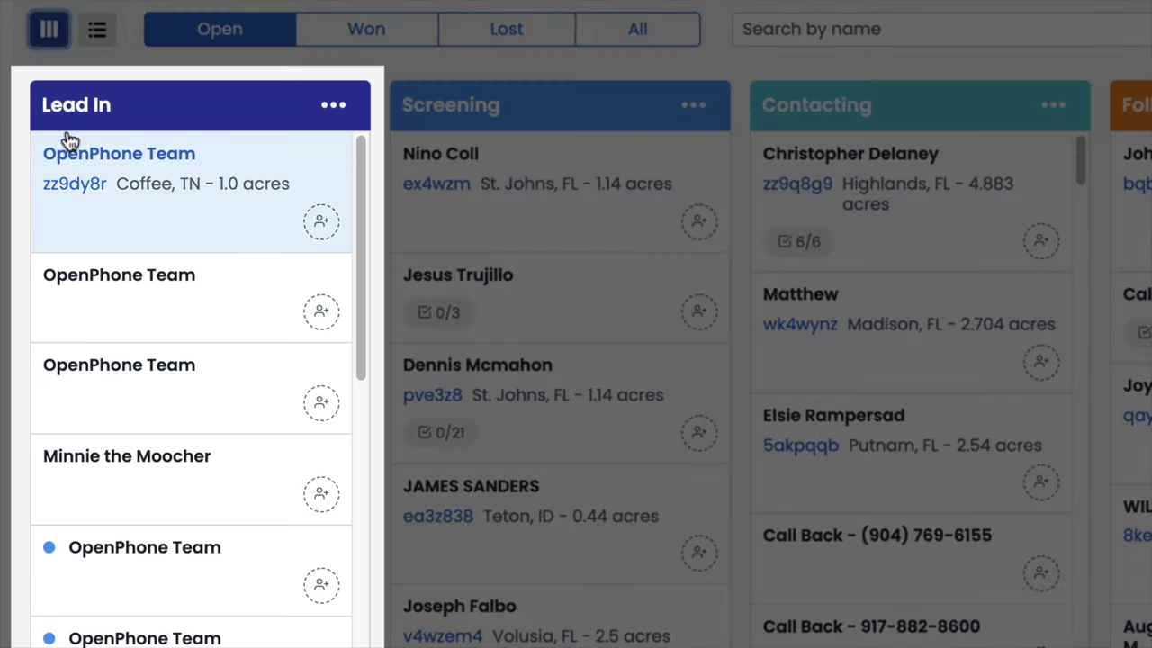
scroll(225, 320, "right", 15)
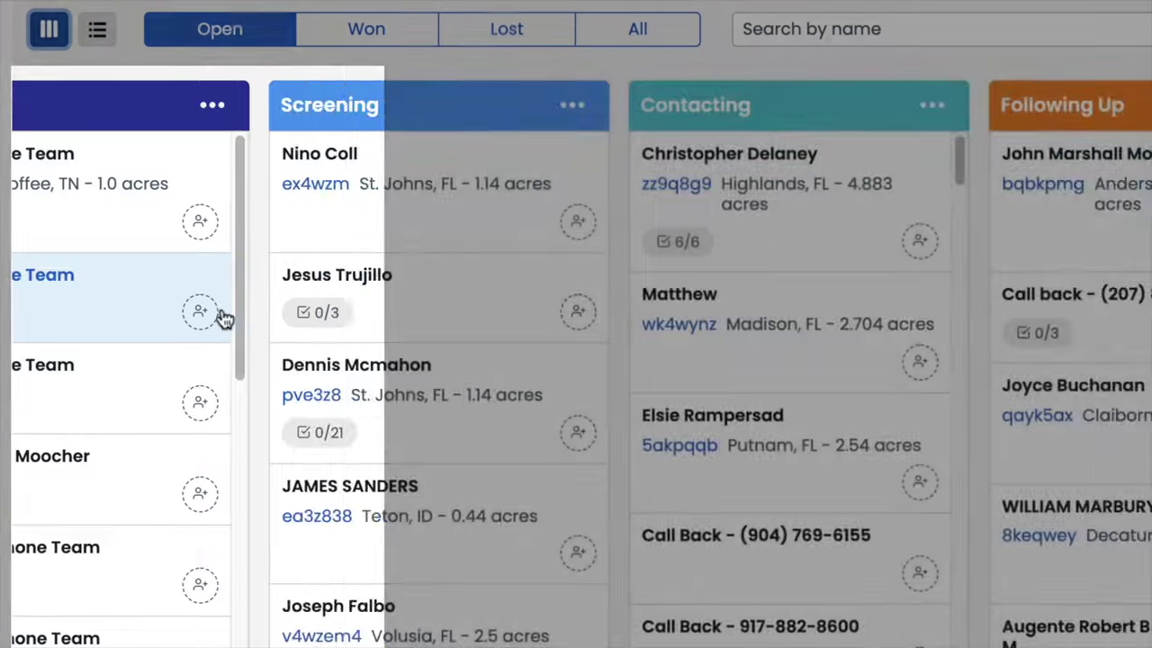
scroll(226, 320, "right", 10)
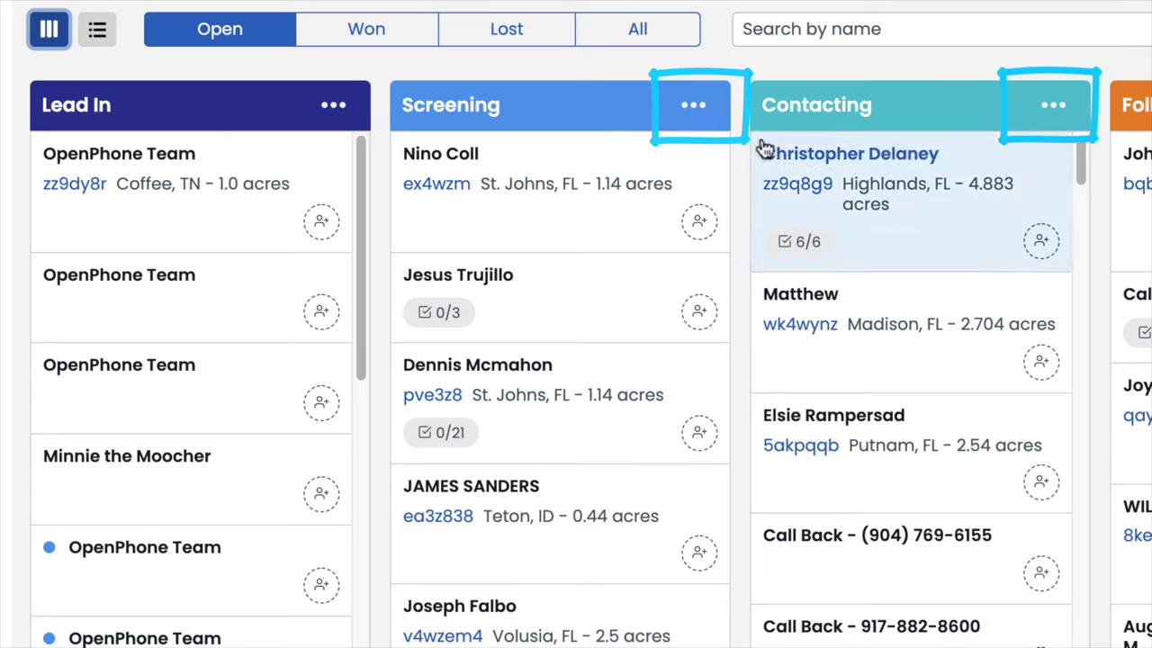
left_click(1055, 108)
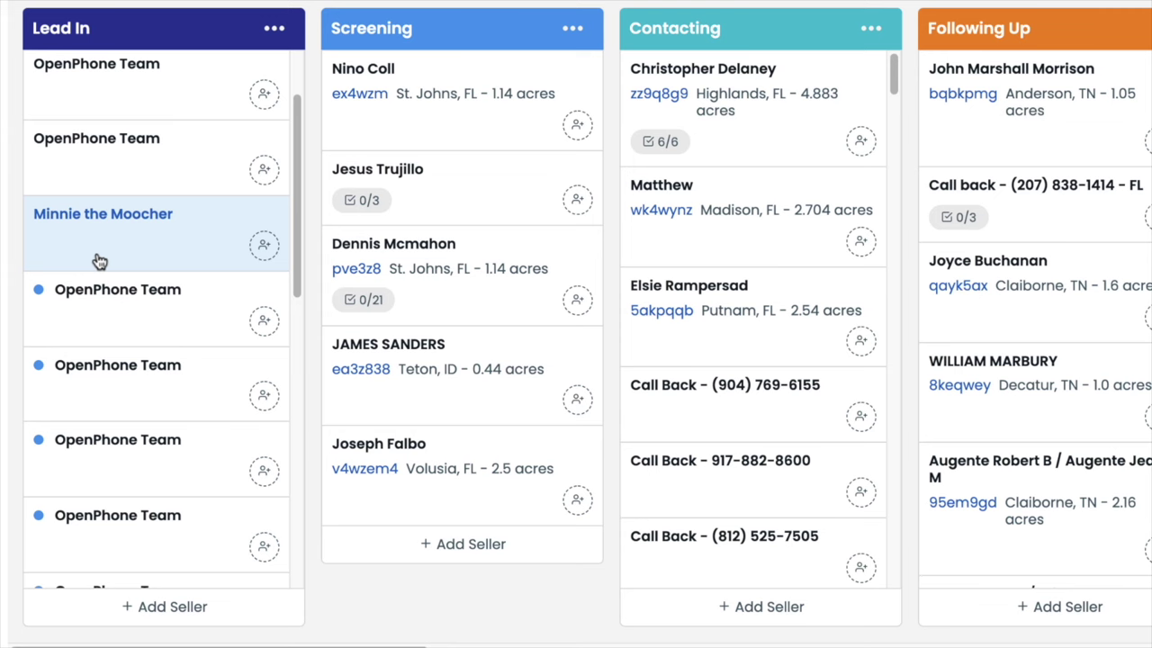
Open the fourth seller in the Lead In stage and review the record's tasks, notes and voicemail message
scroll(99, 261, "up", 2)
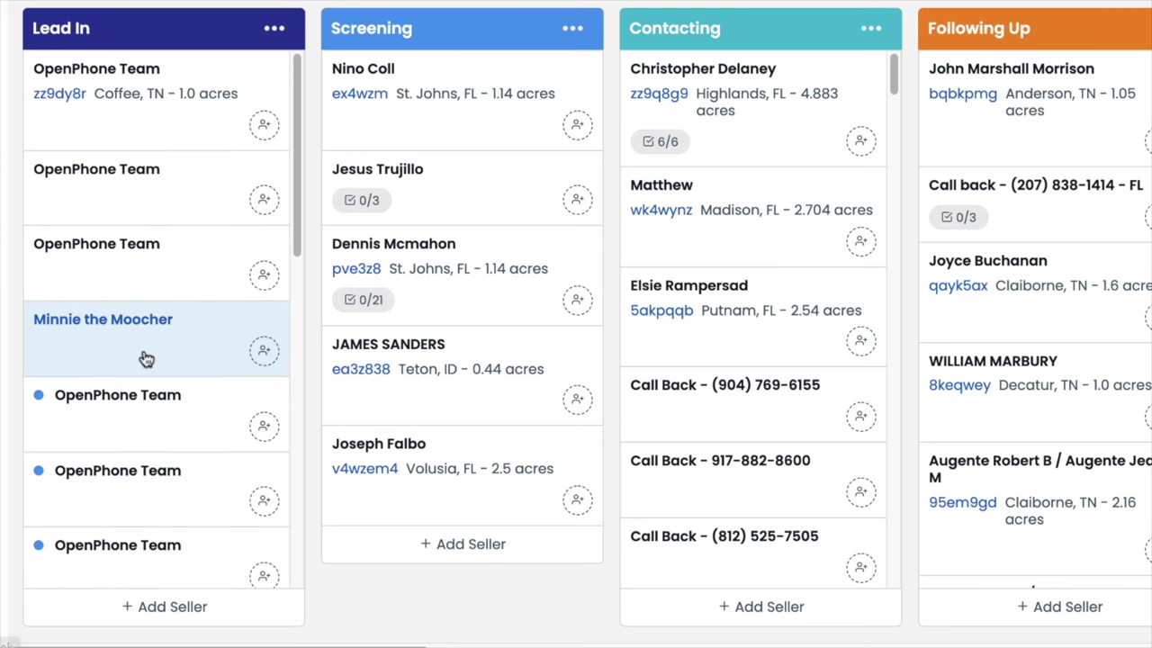
left_click(144, 354)
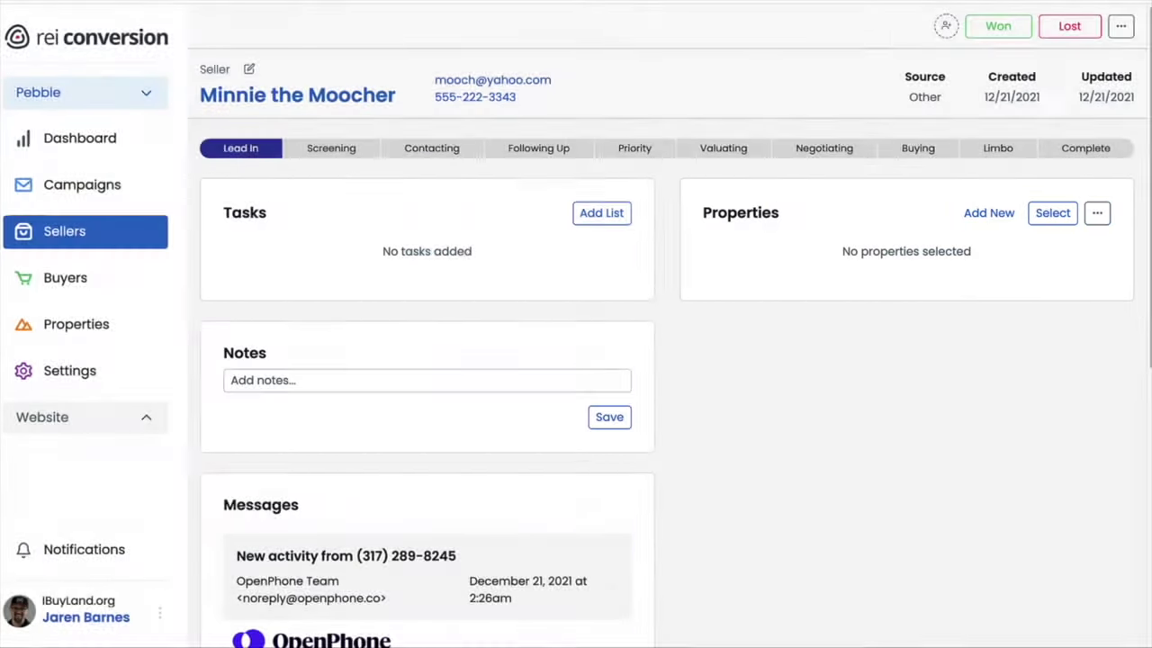
scroll(666, 360, "down", 5)
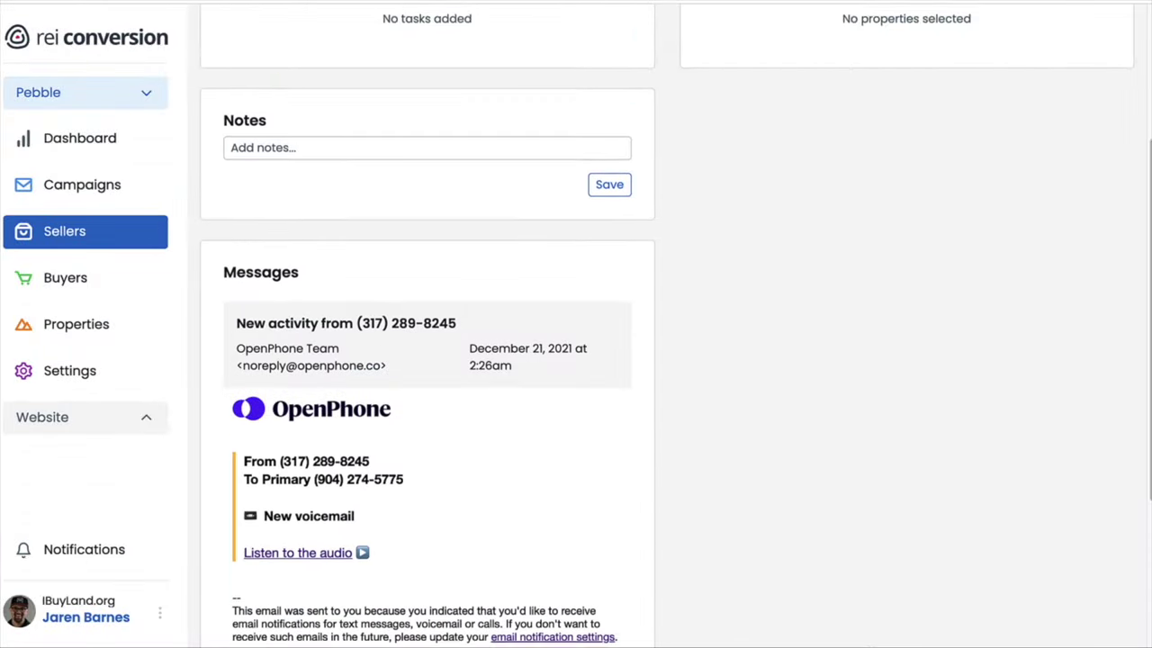
scroll(666, 360, "down", 1)
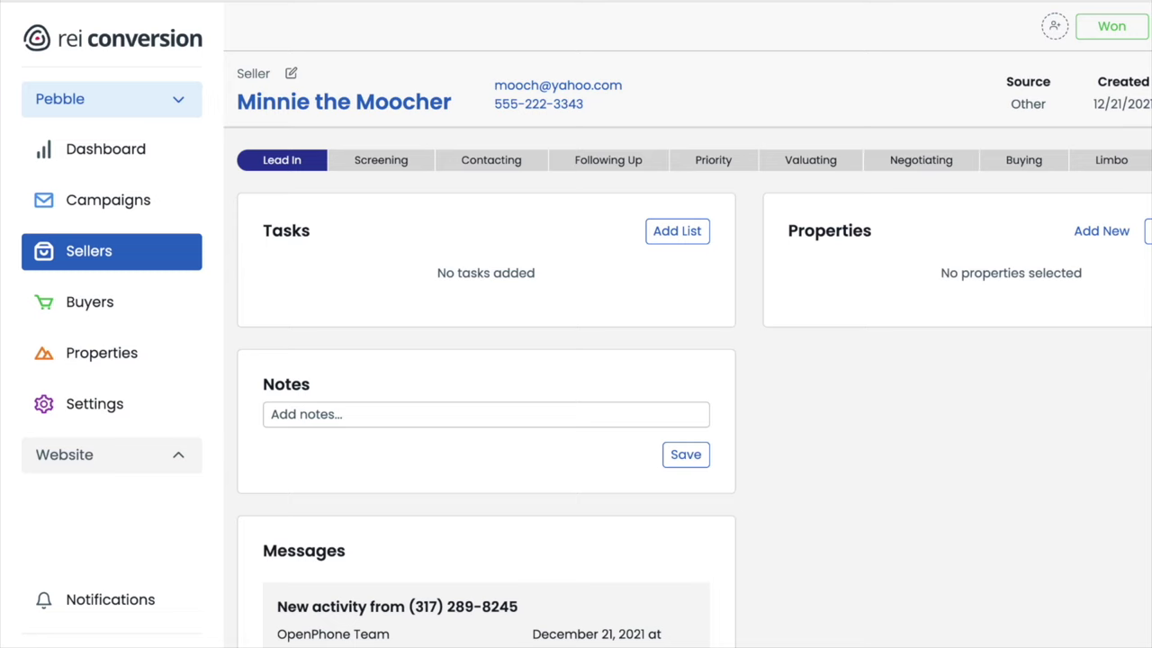
scroll(486, 361, "down", 6)
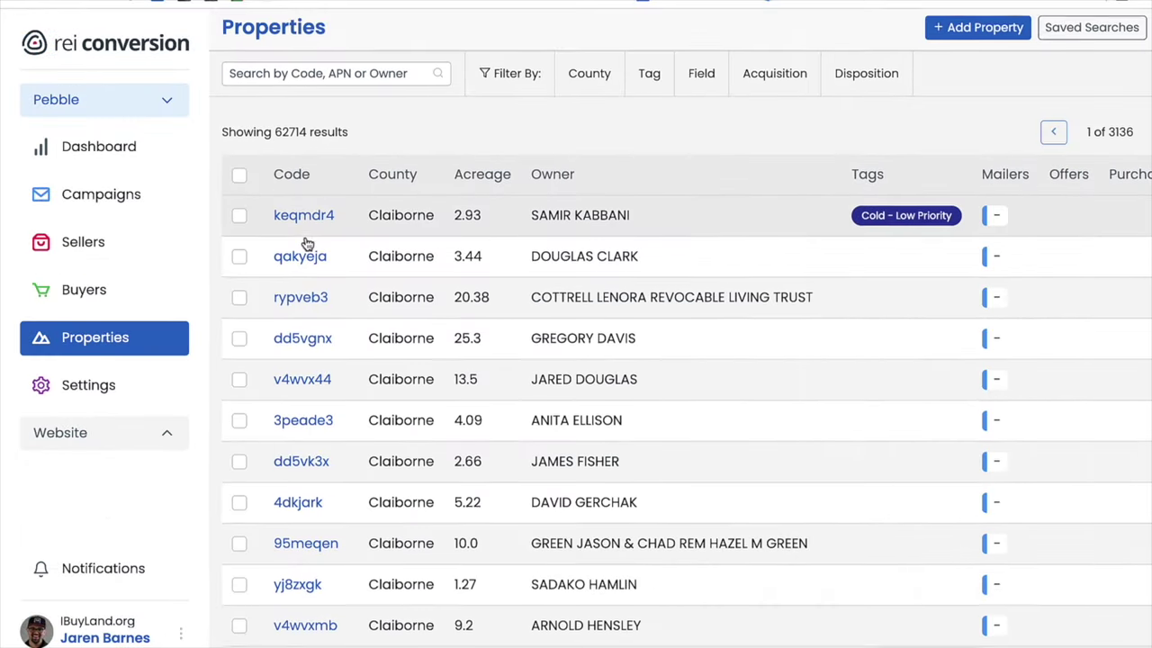
Look through the first page of the Properties list, checking the codes, counties, acreage and owners
scroll(306, 243, "down", 3)
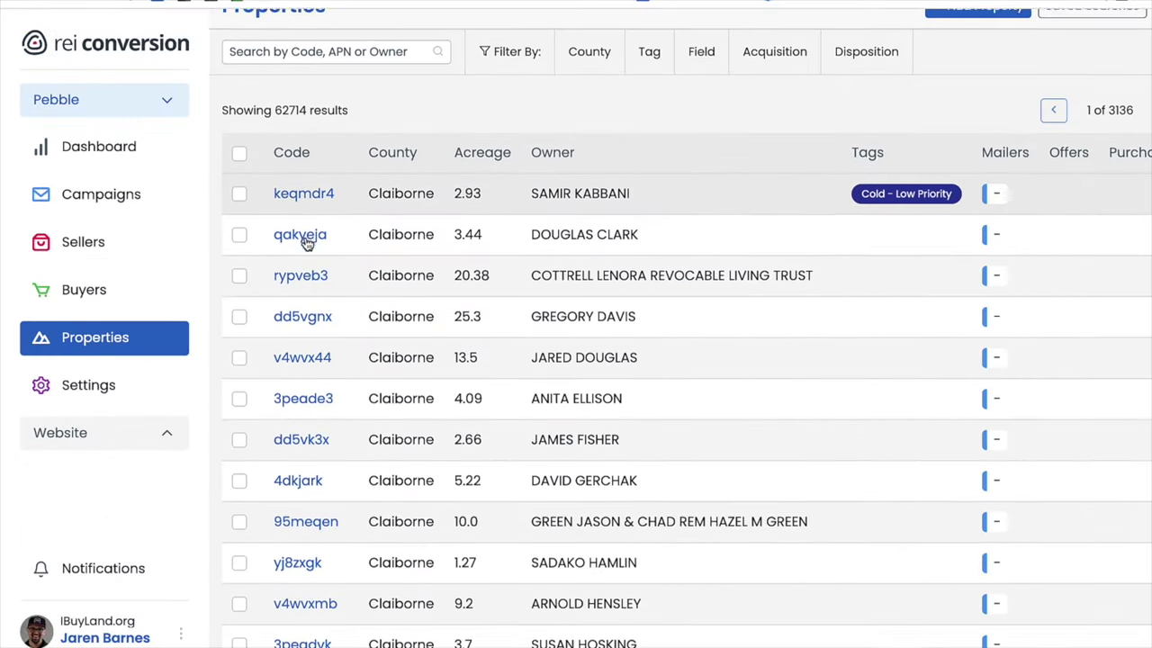
scroll(306, 243, "down", 2)
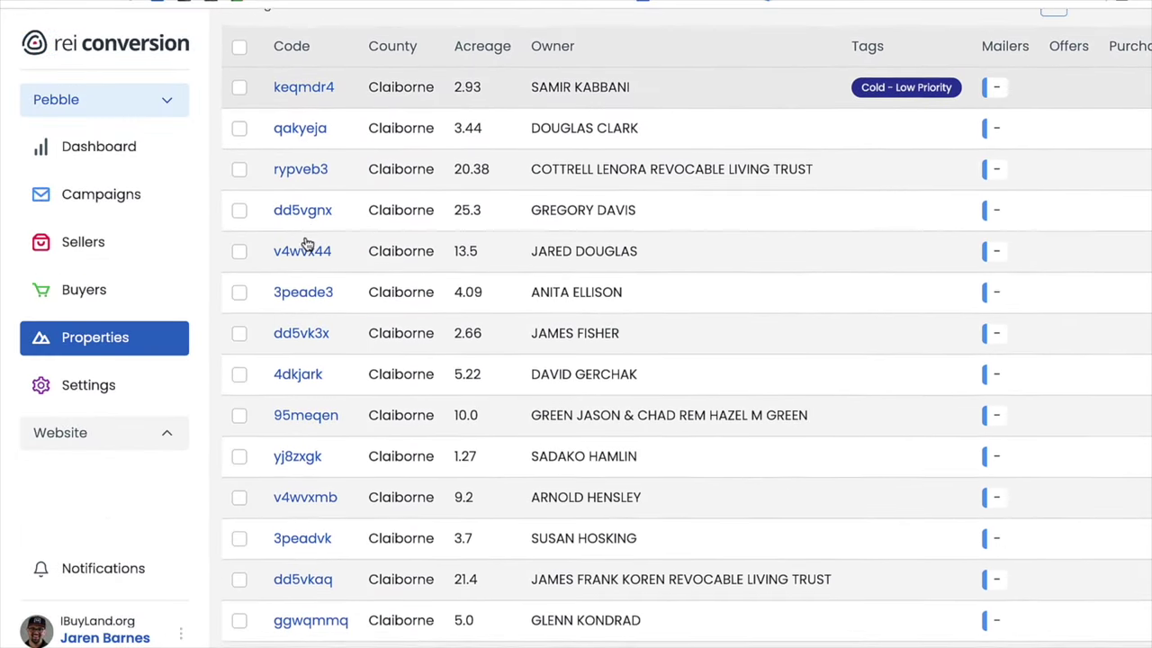
scroll(306, 243, "down", 5)
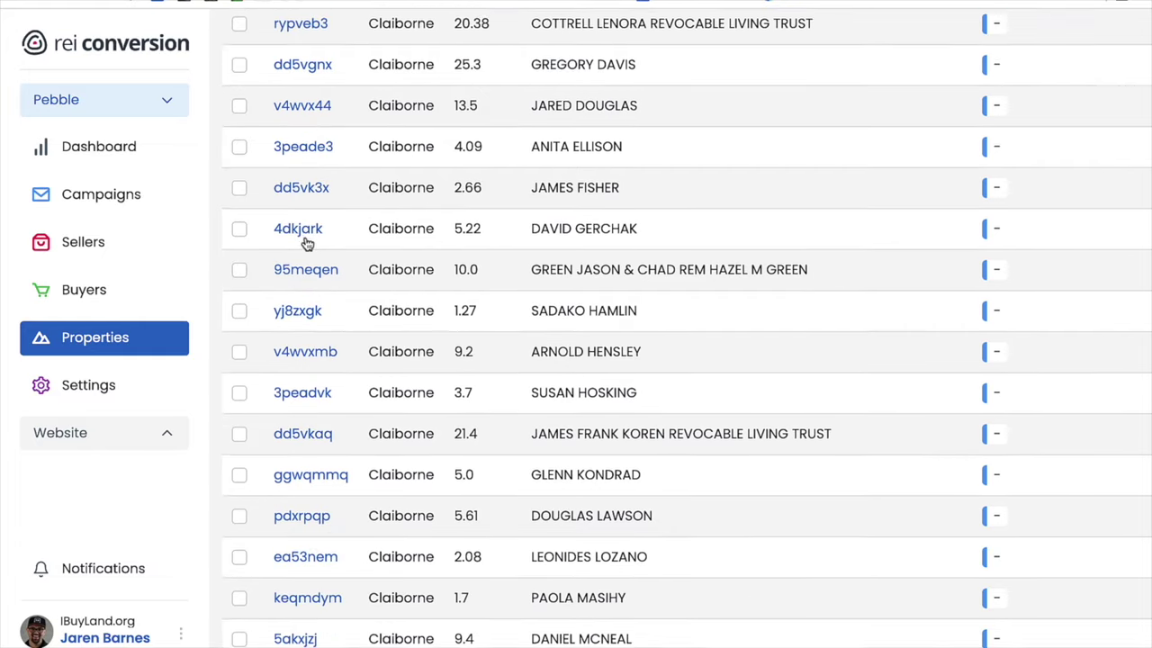
scroll(306, 243, "down", 1)
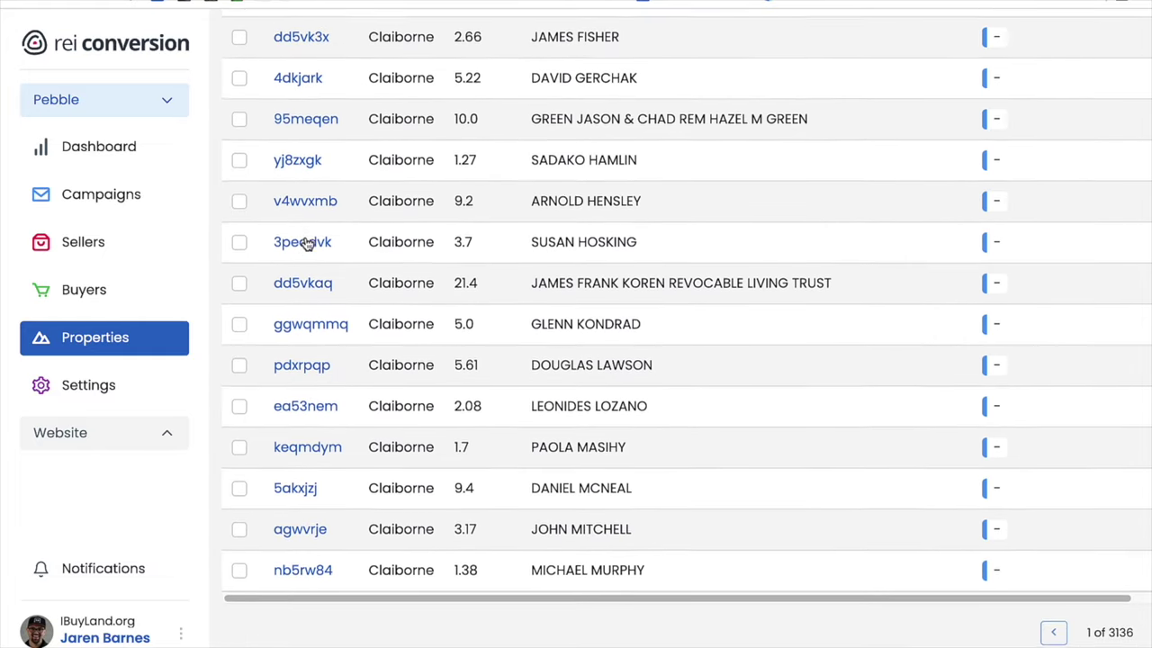
scroll(306, 244, "up", 10)
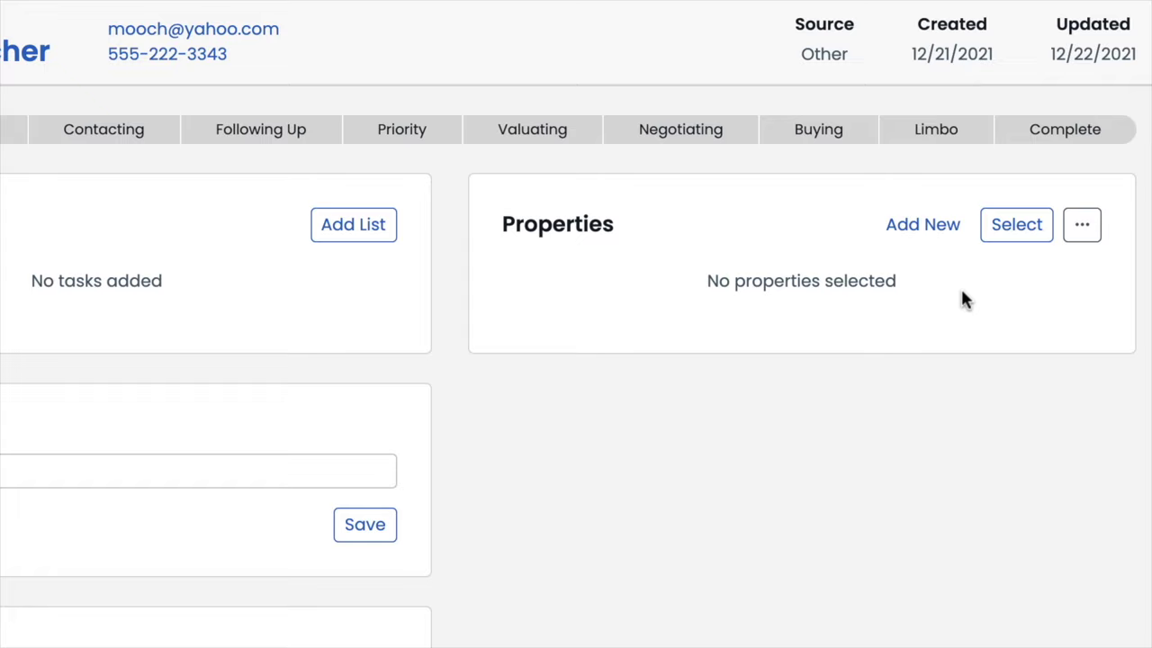
Open the property selection for the seller and examine its search by code, owner or APN
left_click(1015, 241)
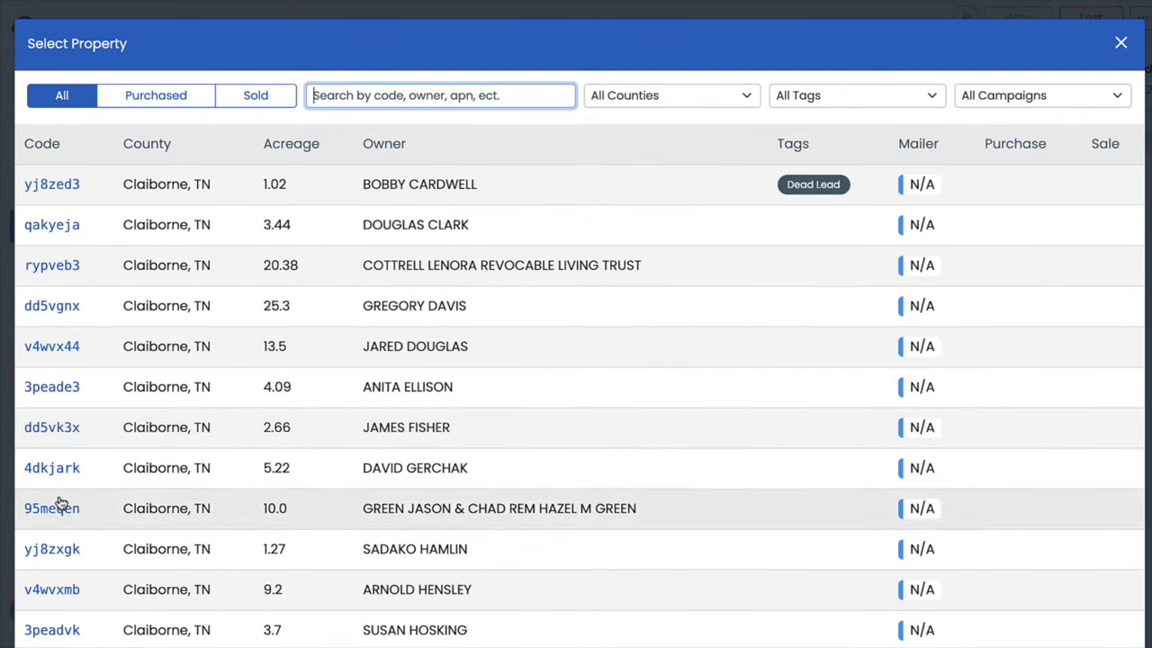
left_click(324, 97)
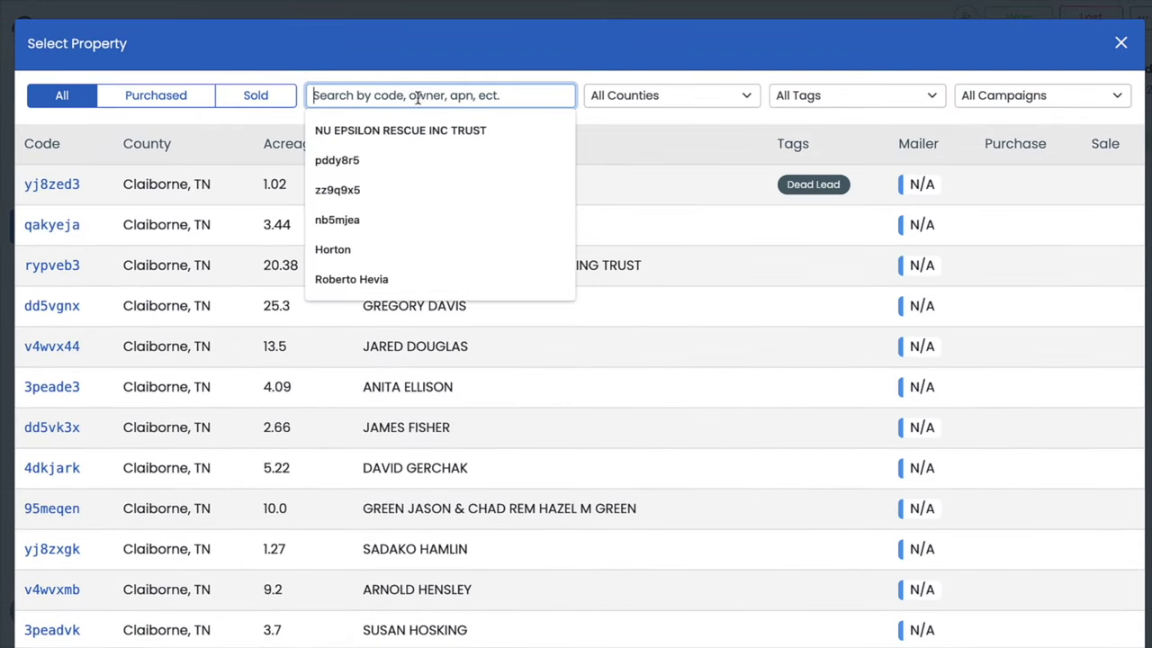
left_click(651, 146)
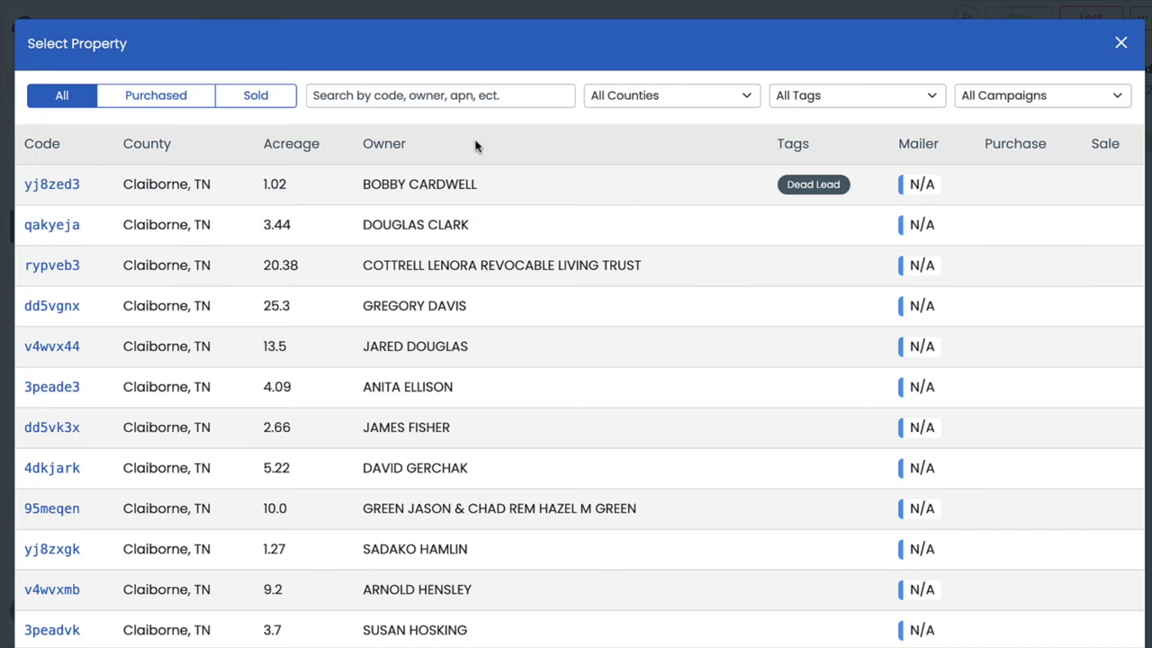
left_click(450, 95)
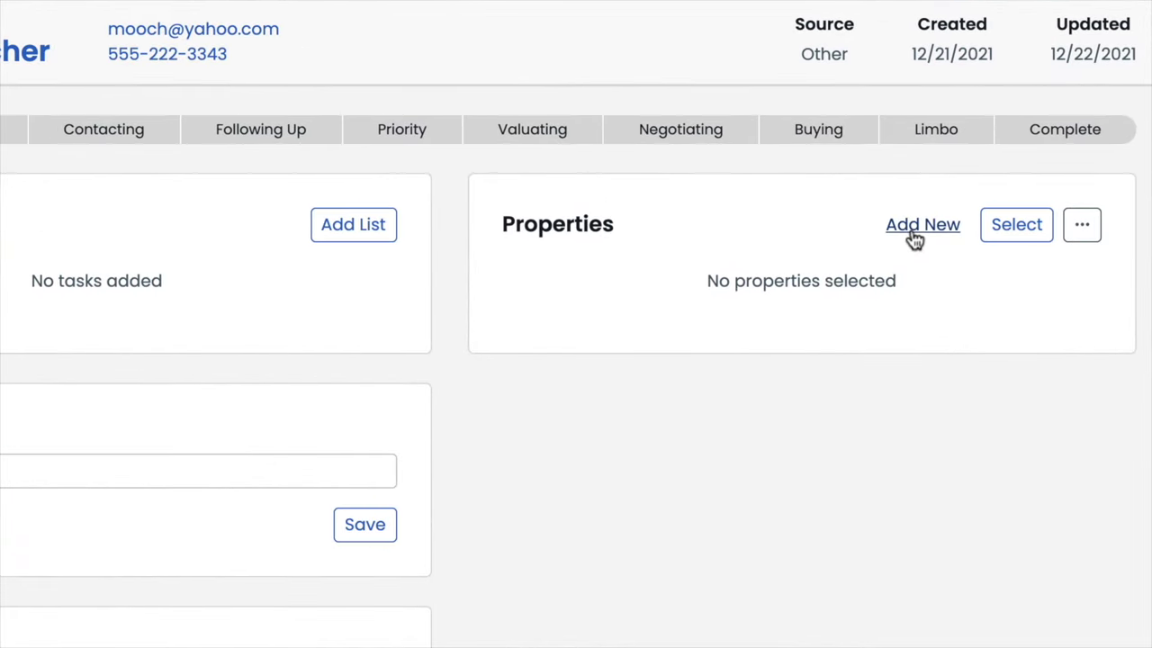
Open a new property form from the seller record and examine its county, APN, acreage, legal description and owner fields
left_click(915, 239)
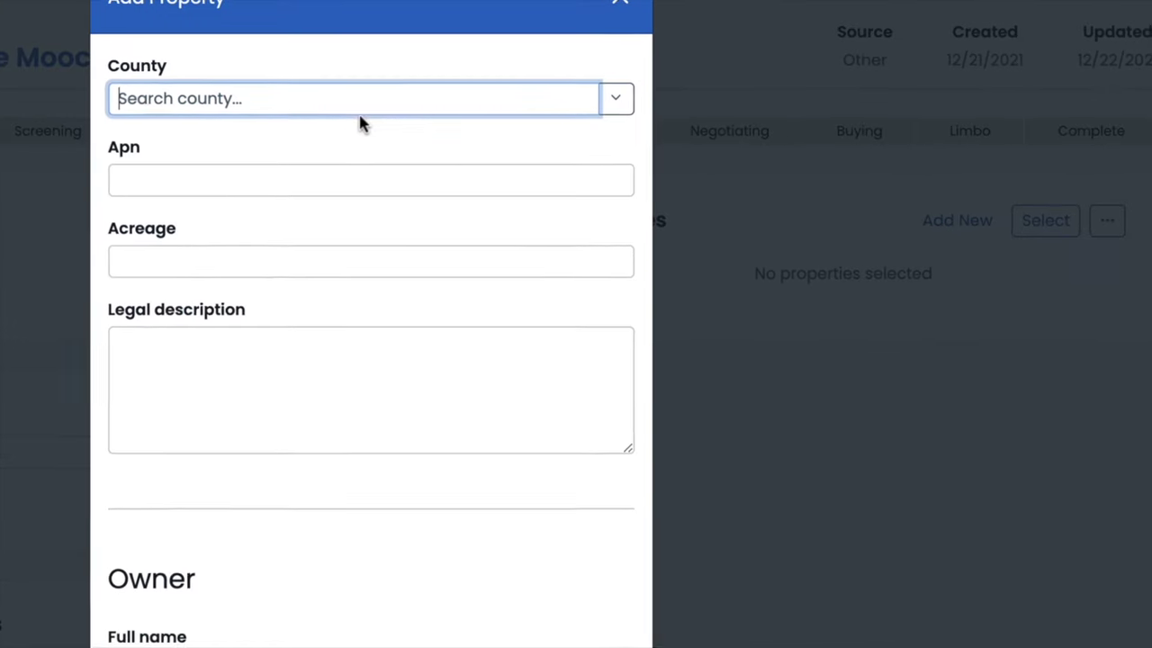
scroll(448, 287, "down", 3)
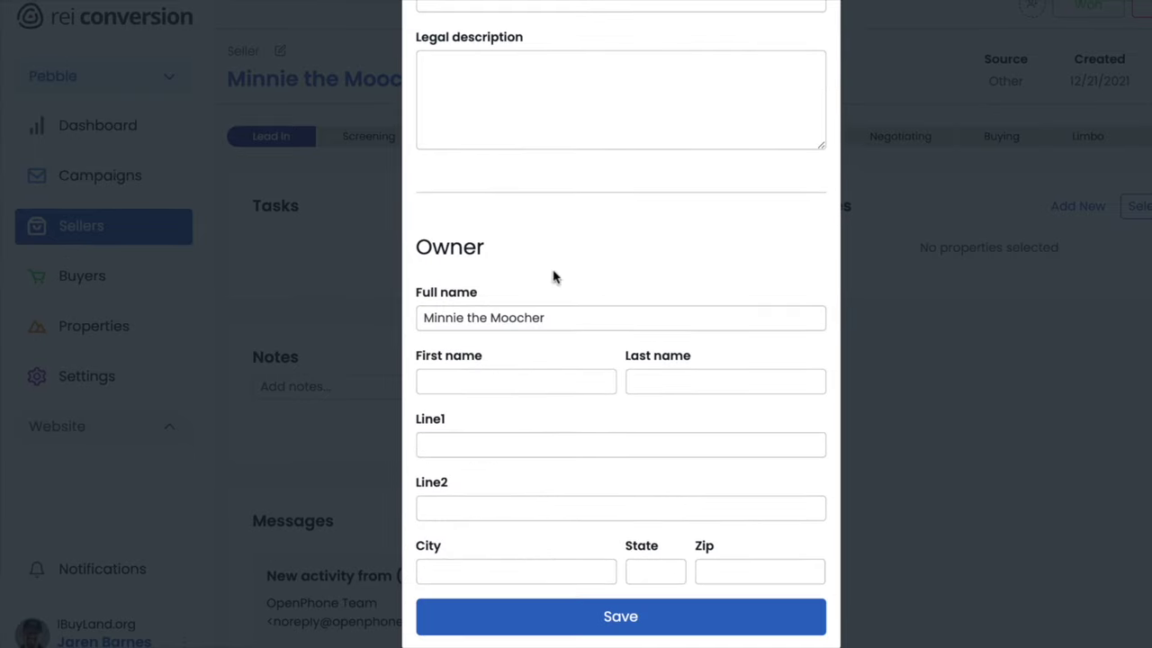
left_click(636, 617)
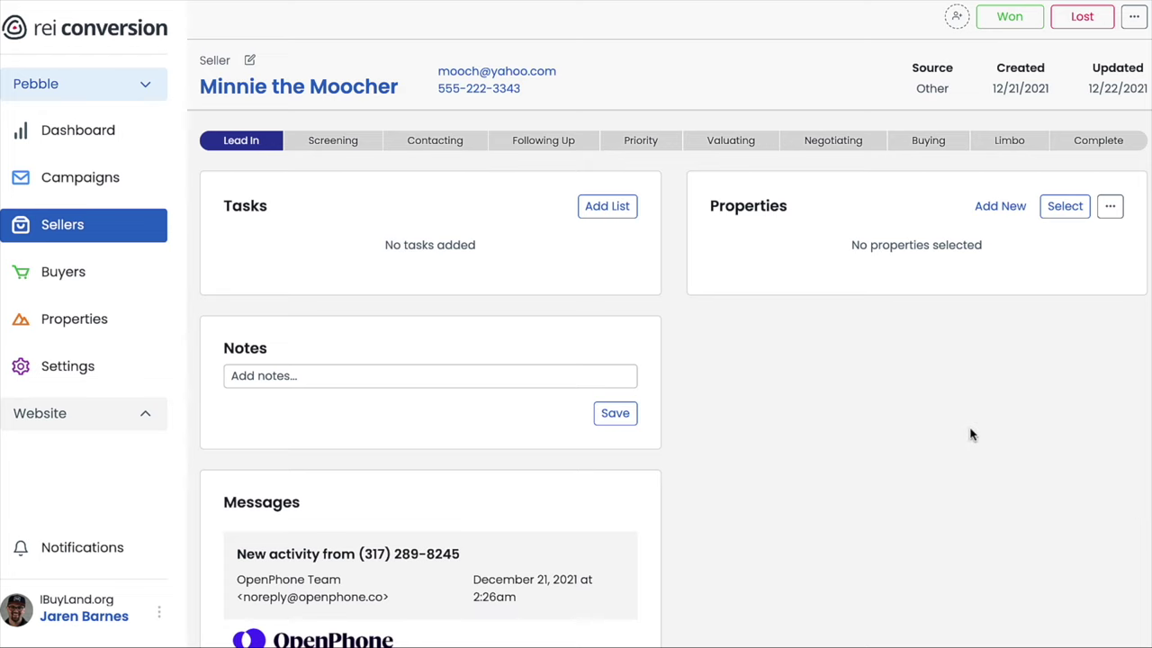
Attach the existing Claiborne County, TN property yj8zed3 to the seller record and review its details
left_click(1066, 205)
left_click(708, 195)
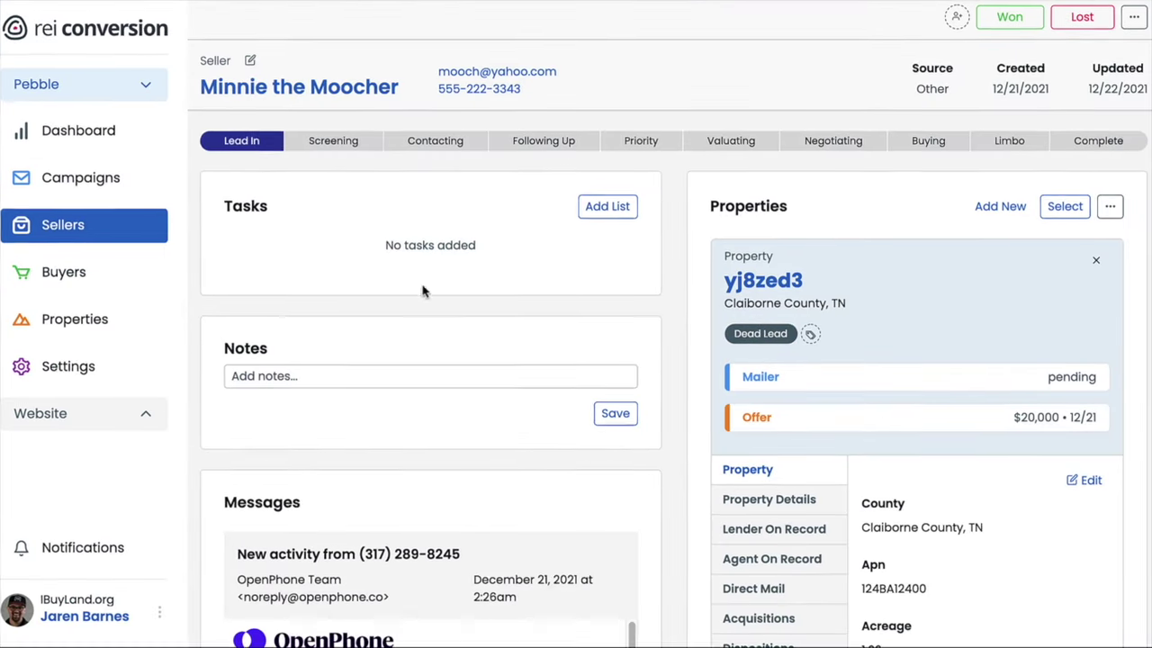
scroll(1061, 325, "down", 5)
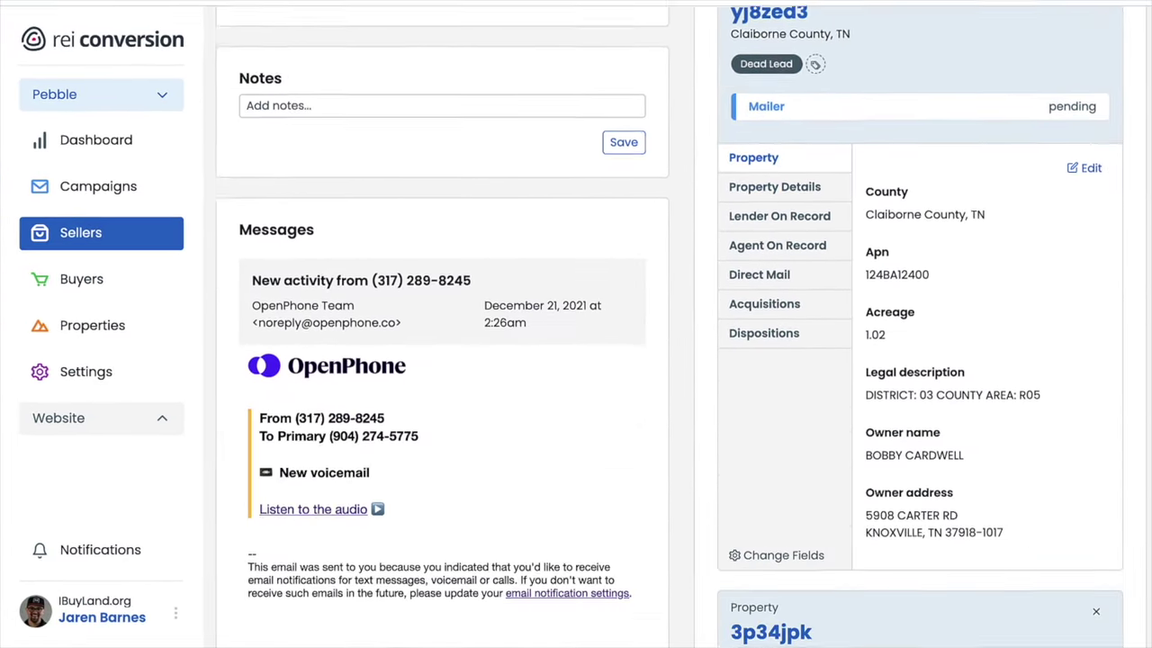
Look over the seller record's messages, lead form and attached property cards
scroll(669, 327, "down", 2)
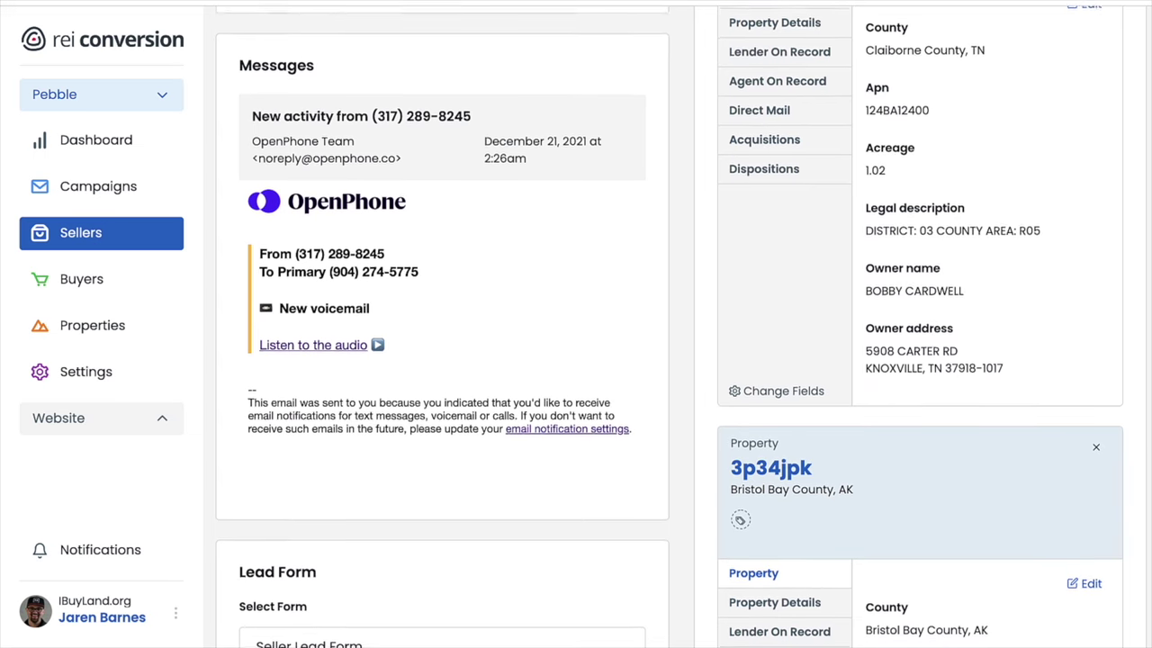
scroll(576, 324, "down", 1)
scroll(1102, 433, "up", 10)
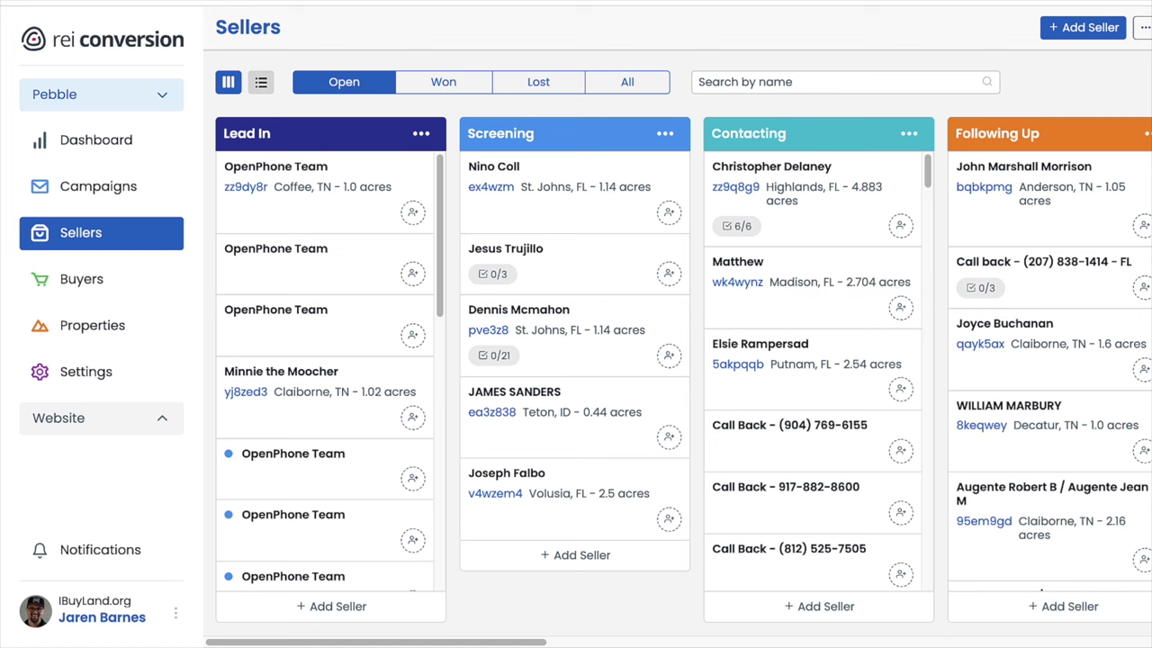
Start a new automation for sellers added to the Valuating stage of the pipeline
scroll(675, 369, "right", 6)
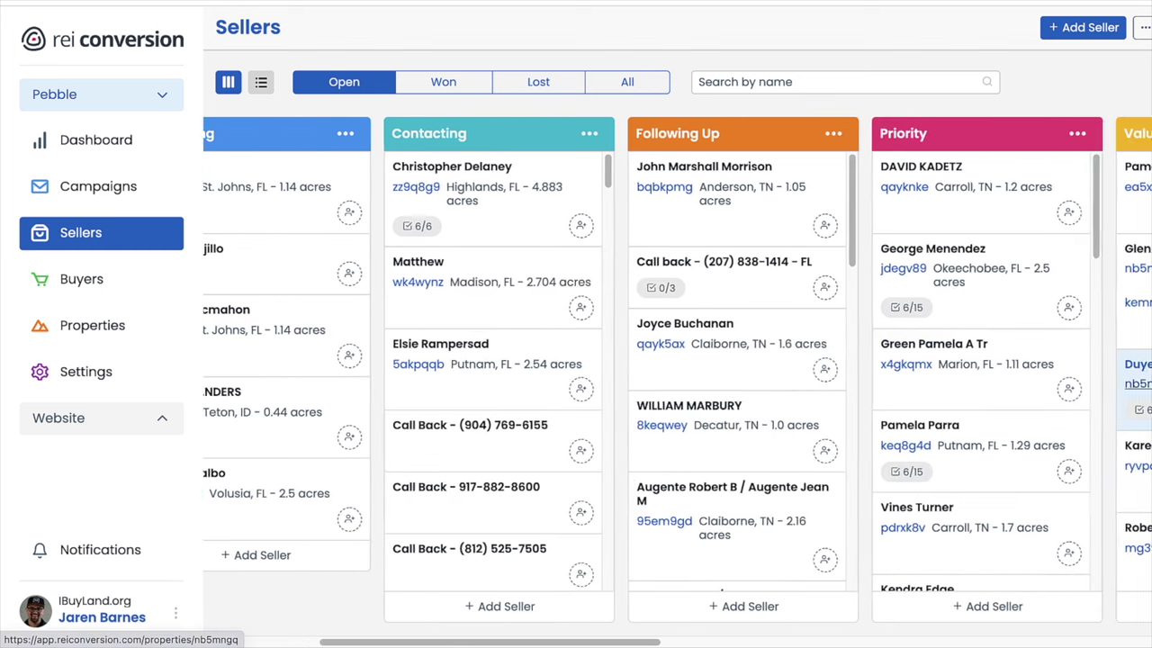
scroll(694, 149, "right", 4)
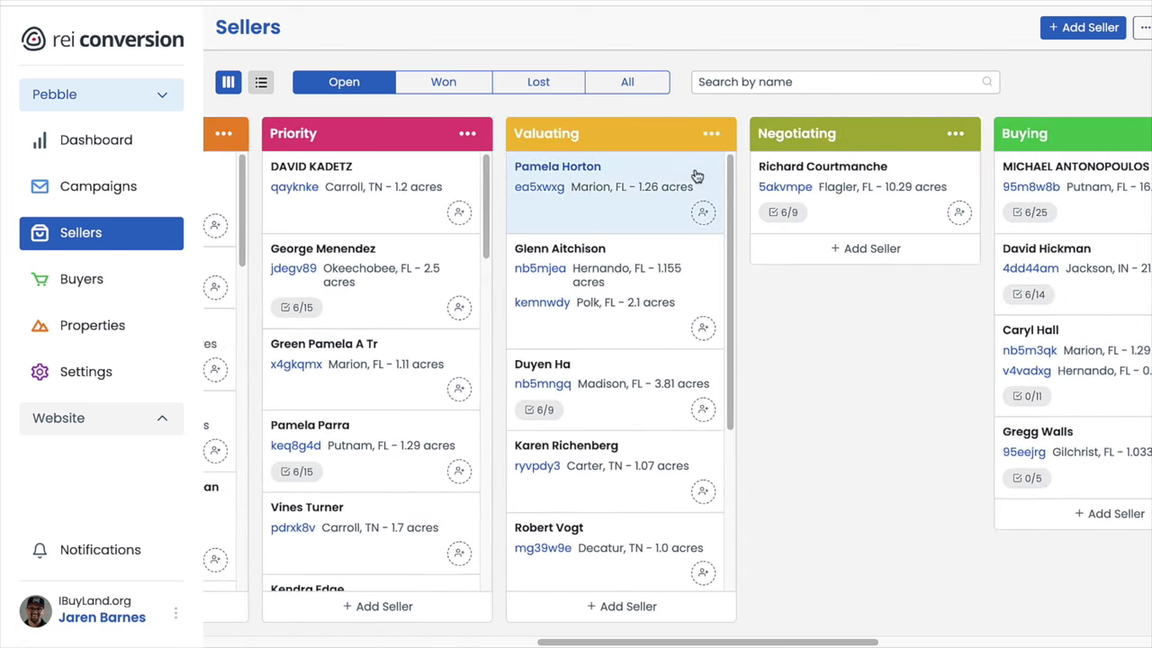
left_click(712, 135)
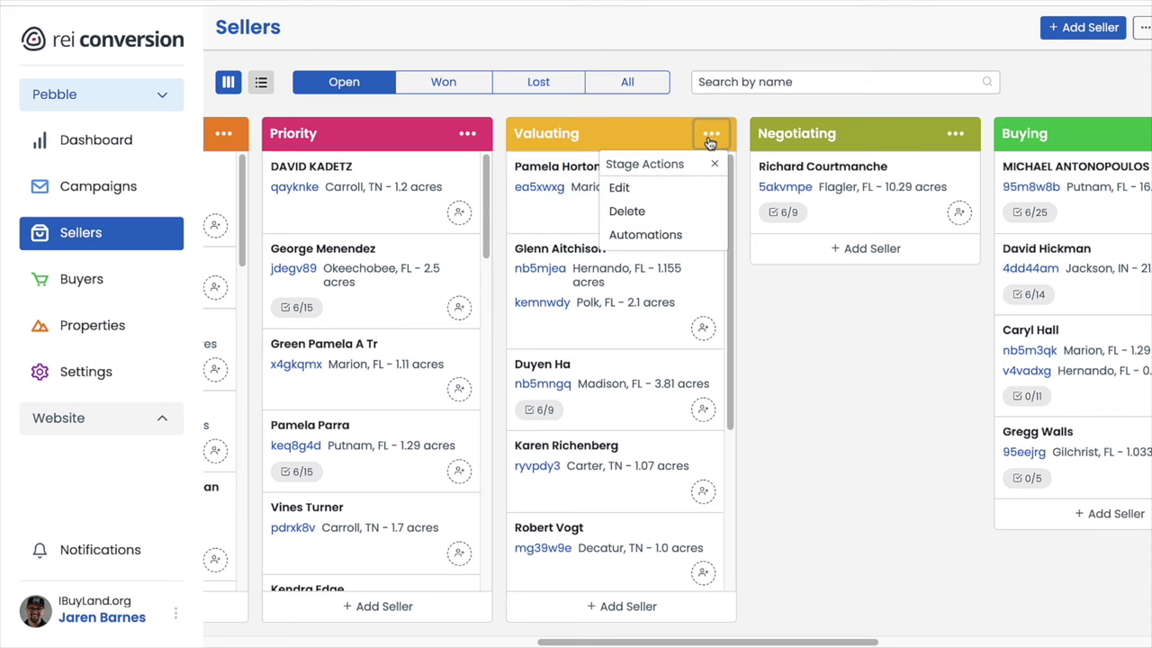
left_click(669, 234)
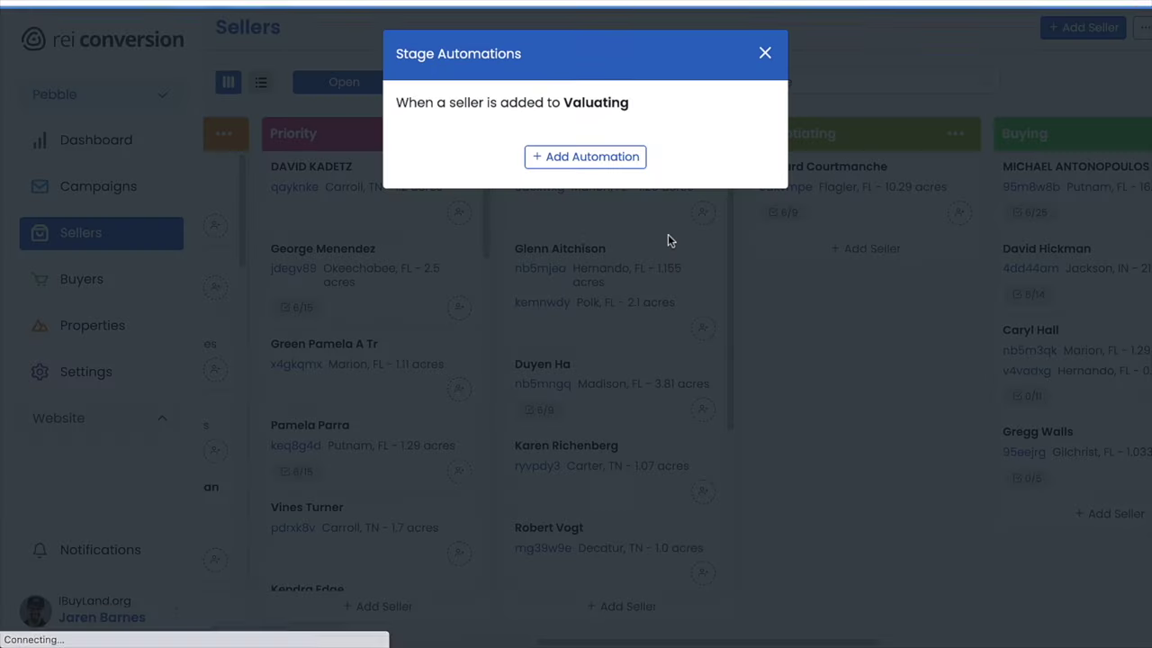
left_click(585, 162)
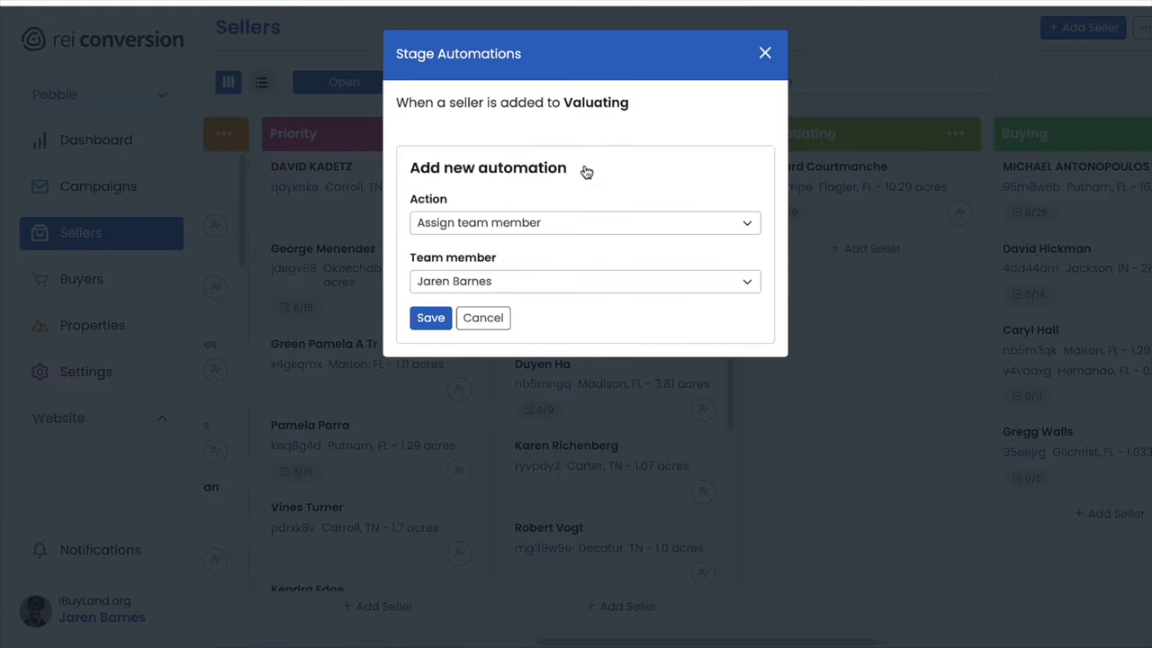
Set the Valuating automation to add a task list from the Valuation Checklist template, and save it
left_click(677, 227)
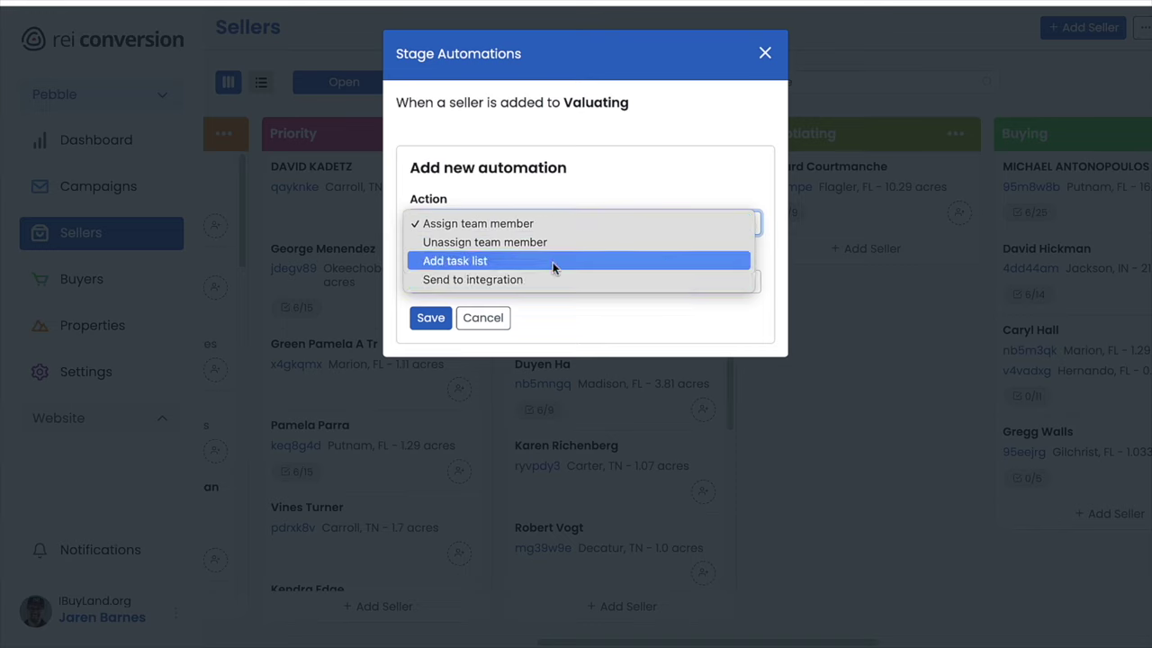
left_click(469, 263)
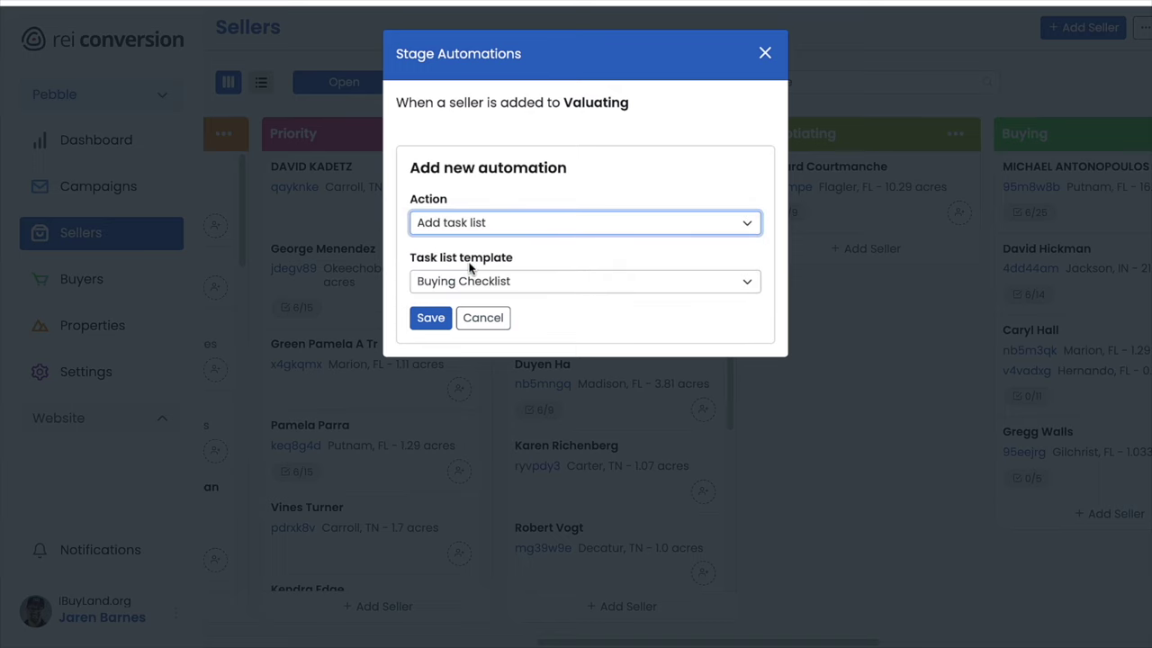
left_click(472, 223)
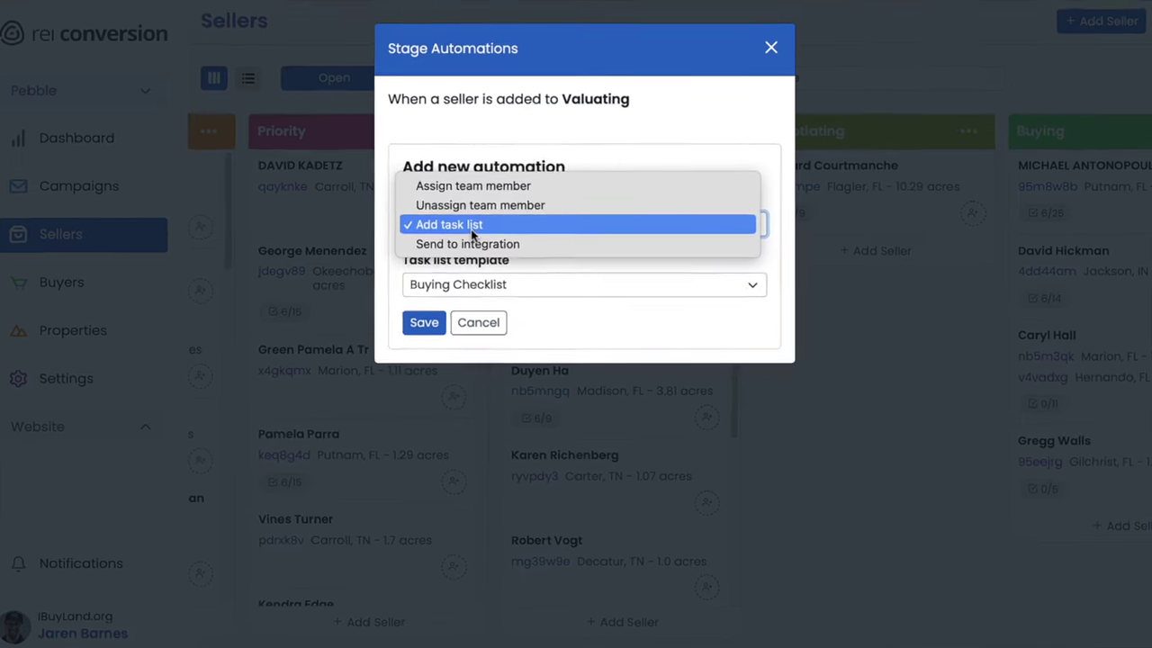
left_click(471, 225)
left_click(645, 286)
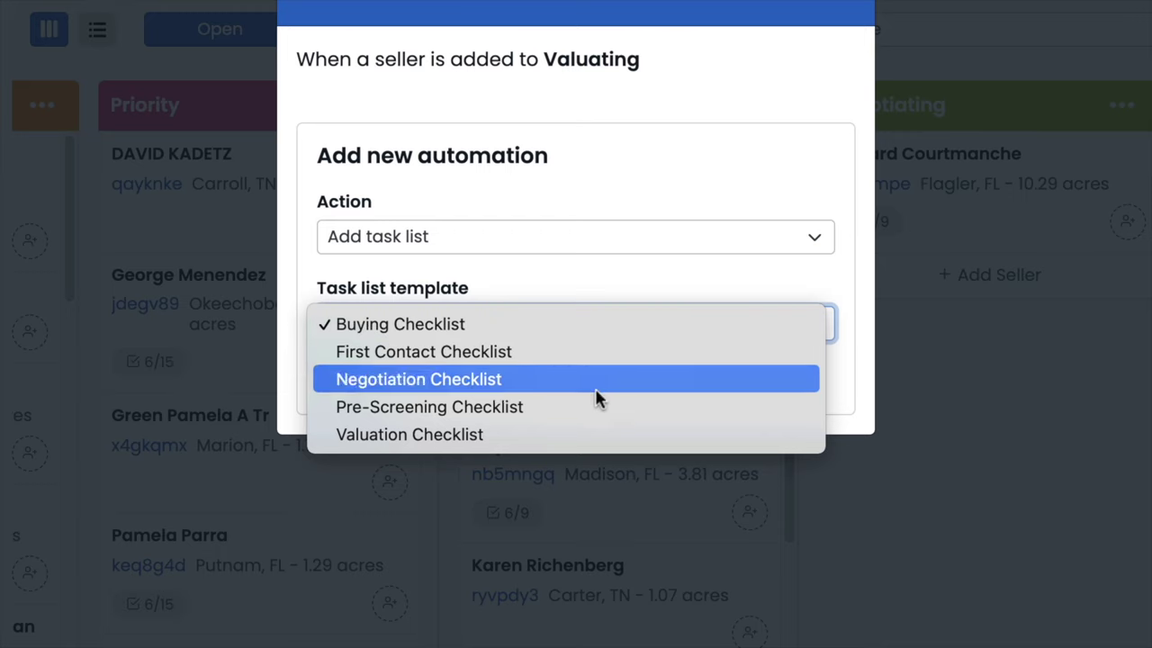
left_click(428, 441)
left_click(324, 385)
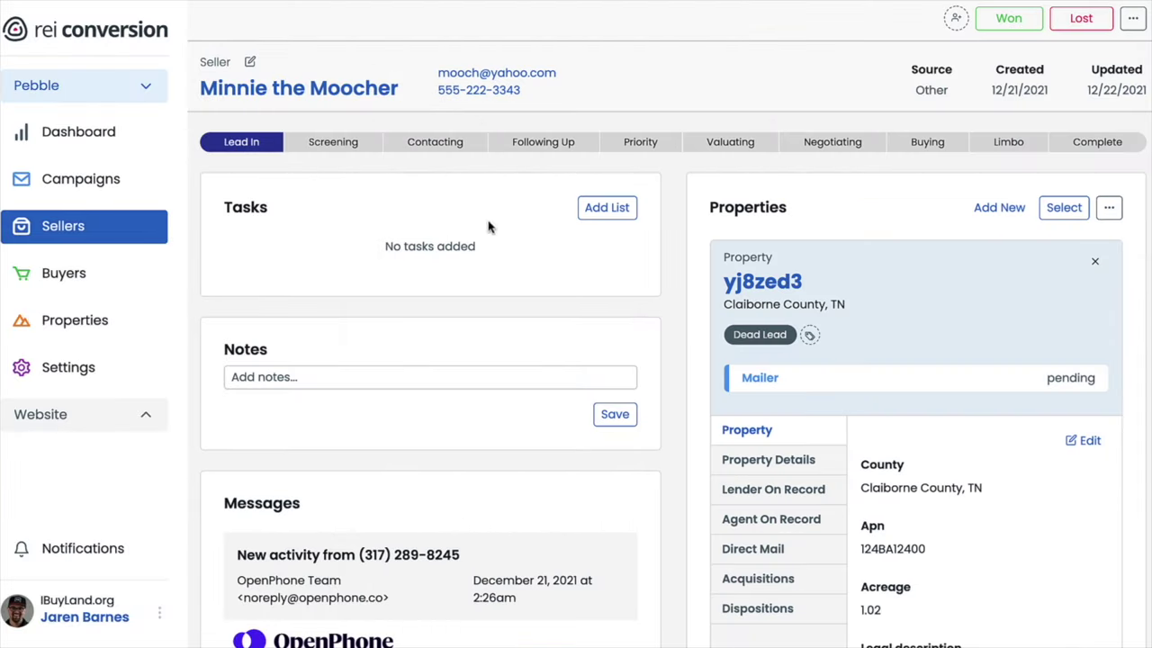
Move the seller record from Lead In to the Valuating stage
left_click(734, 149)
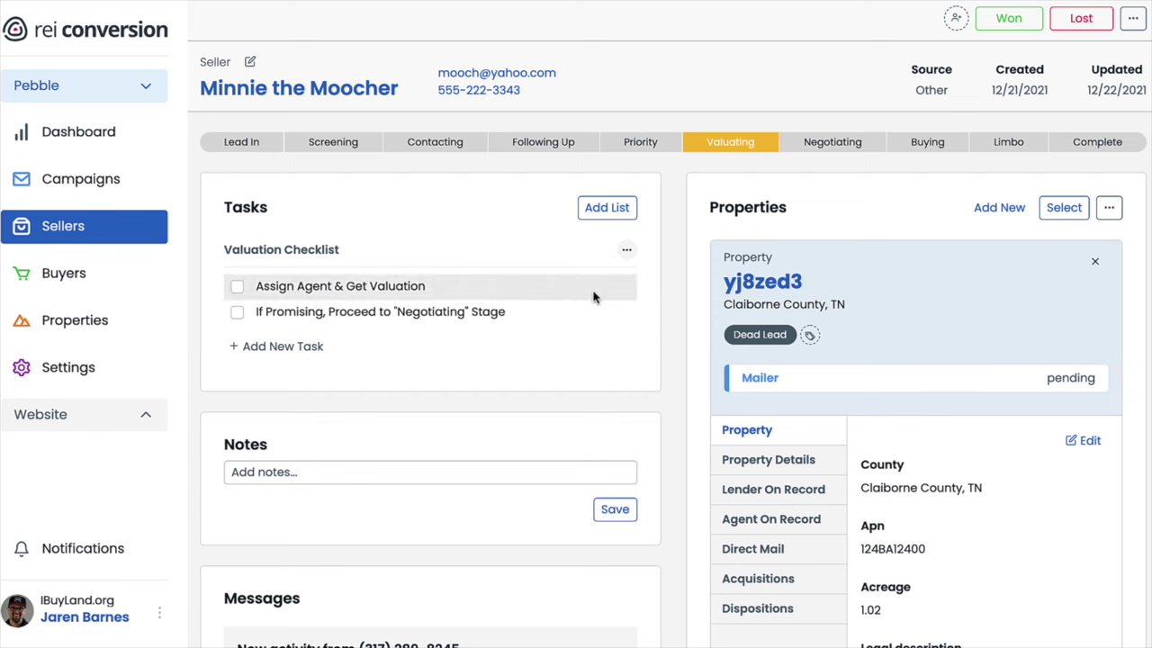
Delete the Valuation Checklist from the seller's tasks and return the seller to the Lead In stage
left_click(628, 250)
left_click(567, 338)
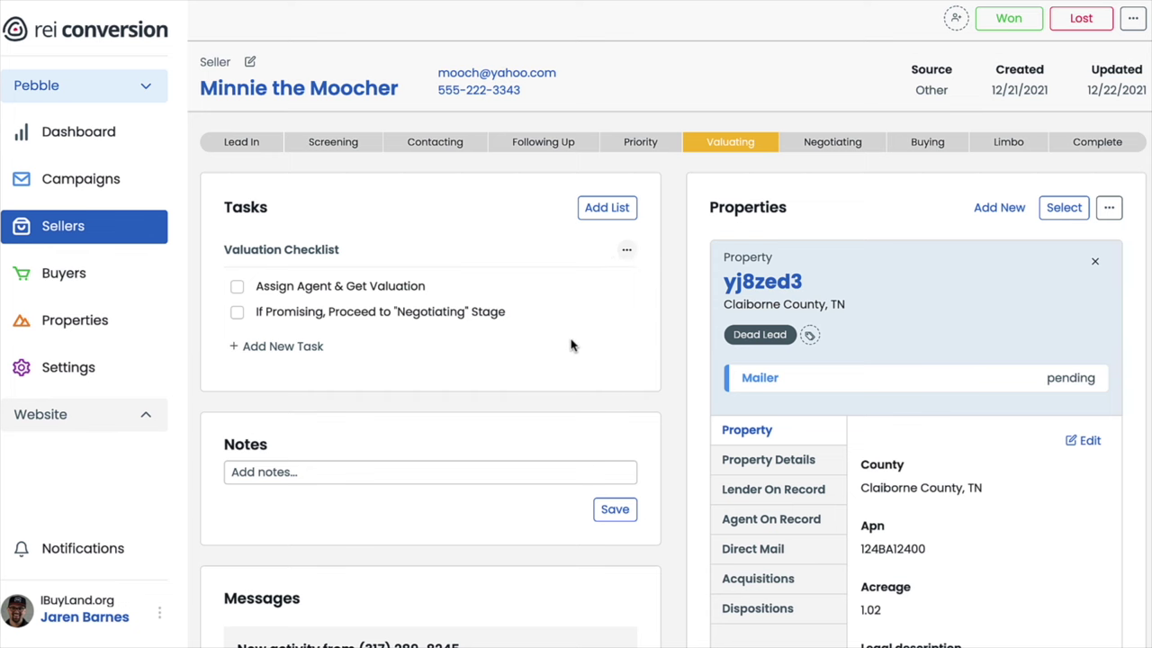
left_click(533, 176)
left_click(243, 144)
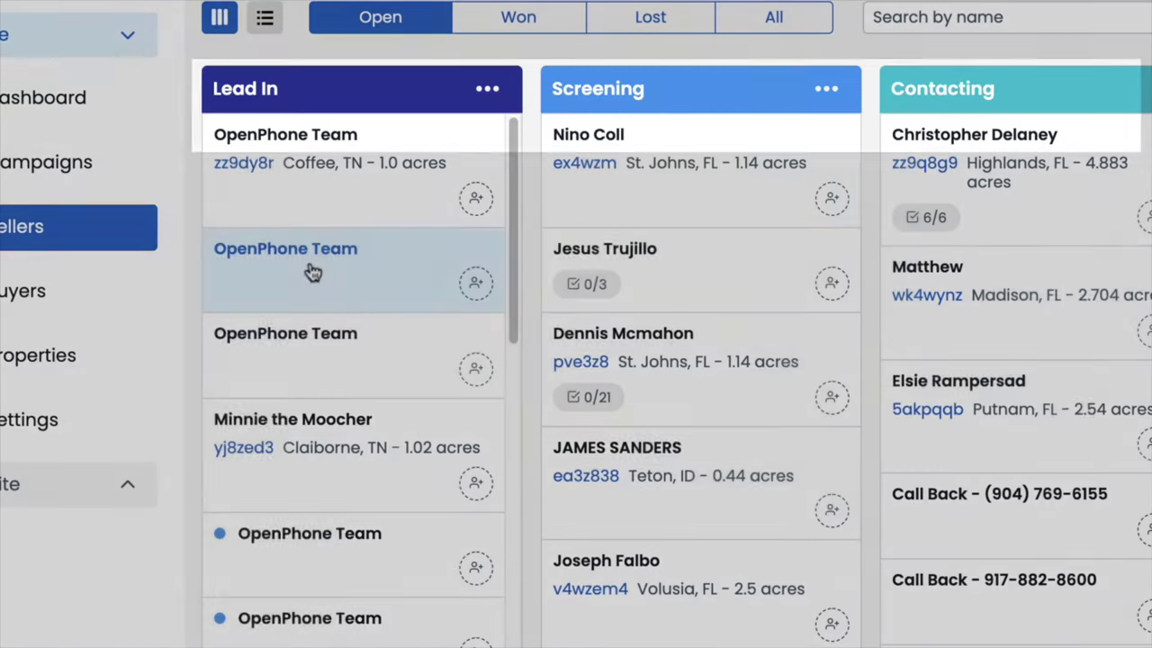
Look through the open sellers on the pipeline board, from Lead In across to the Valuating stage
scroll(308, 270, "right", 5)
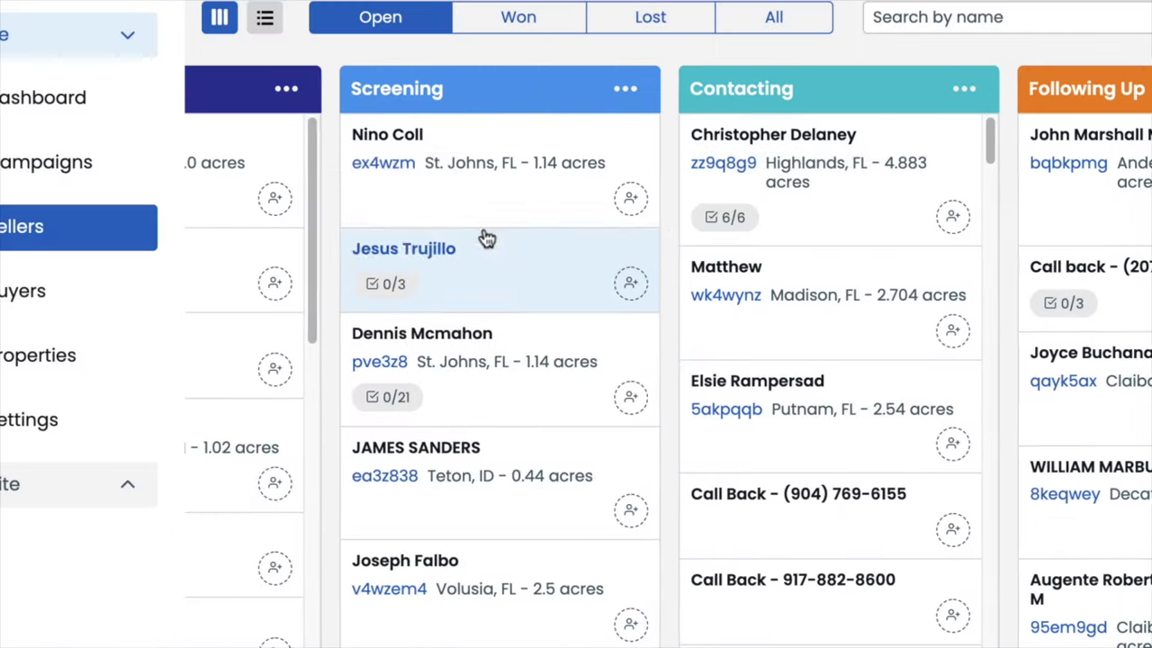
scroll(502, 247, "right", 8)
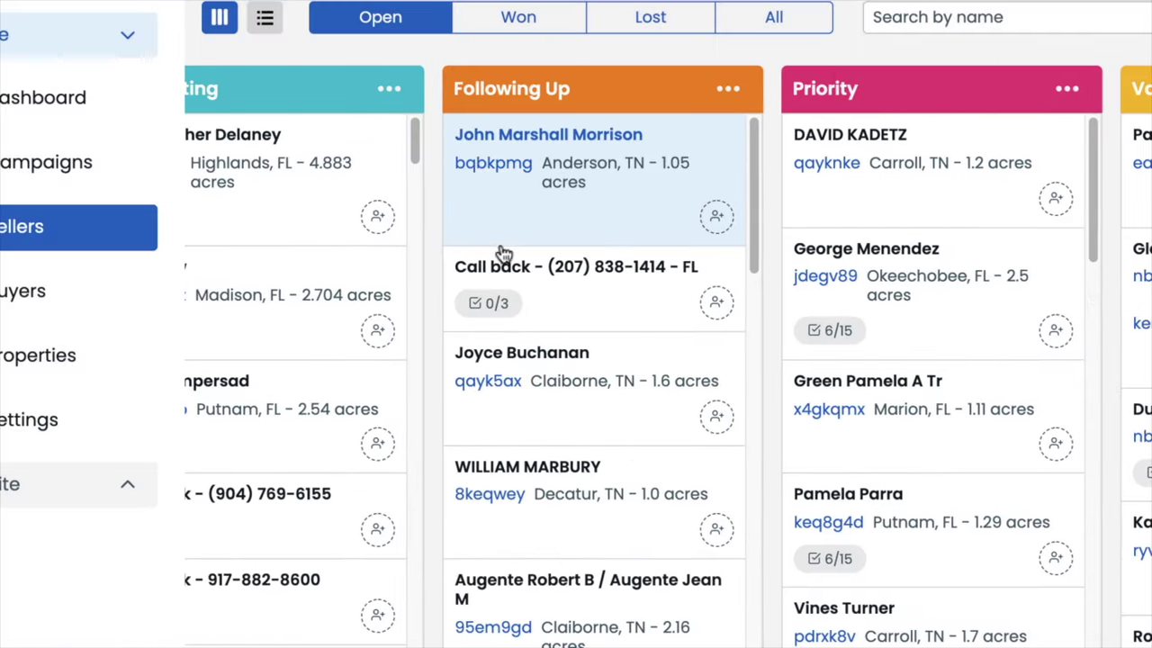
scroll(506, 252, "right", 6)
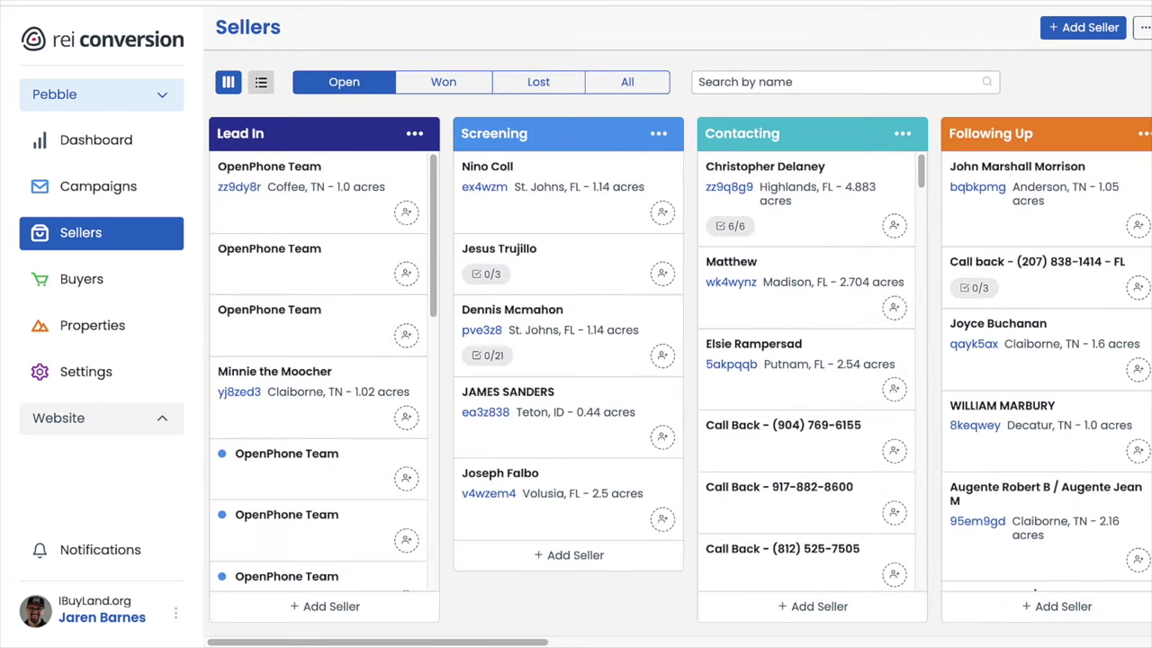
scroll(677, 369, "right", 5)
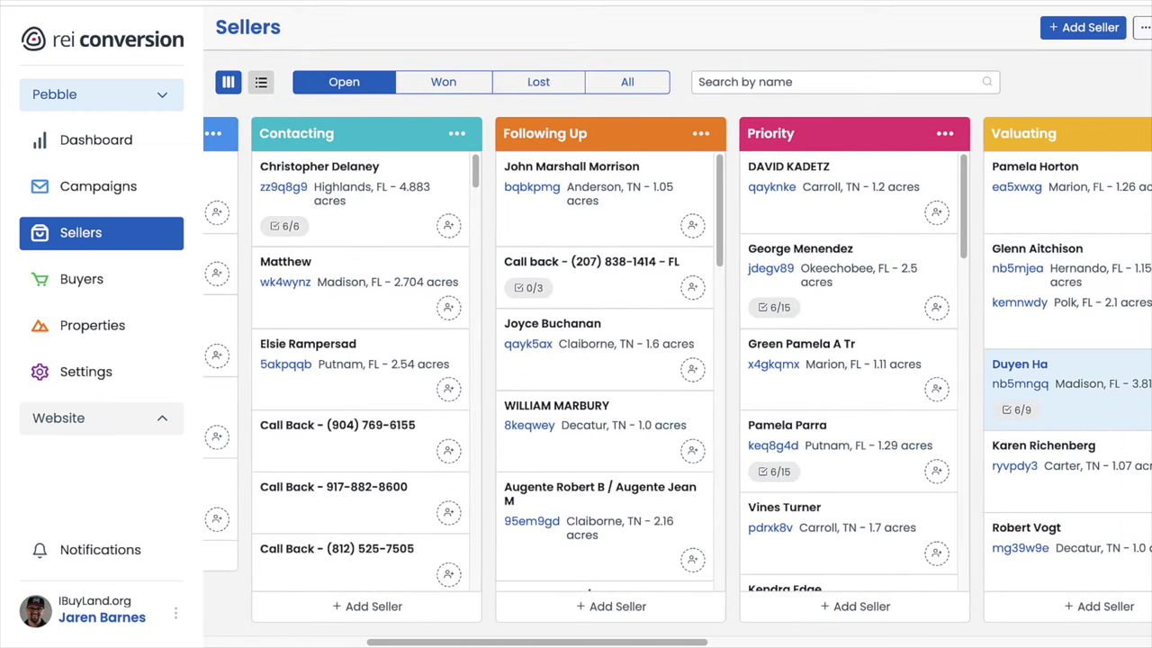
scroll(677, 369, "right", 2)
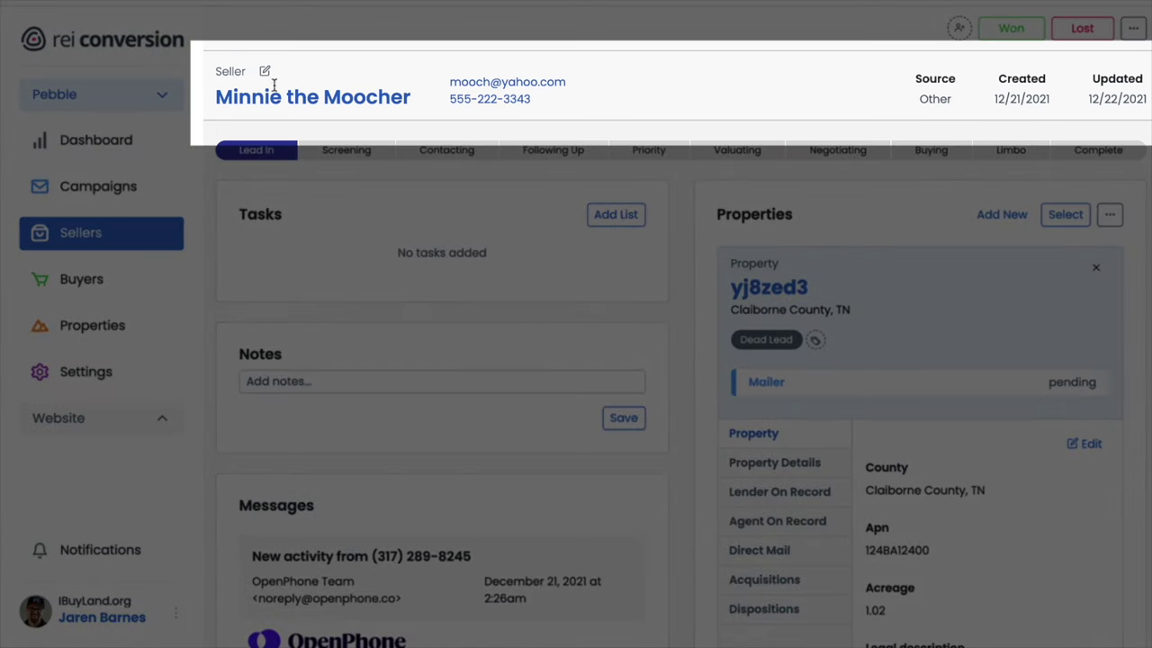
Open the seller's contact details for editing and examine the available source options, leaving them as they are
left_click(265, 71)
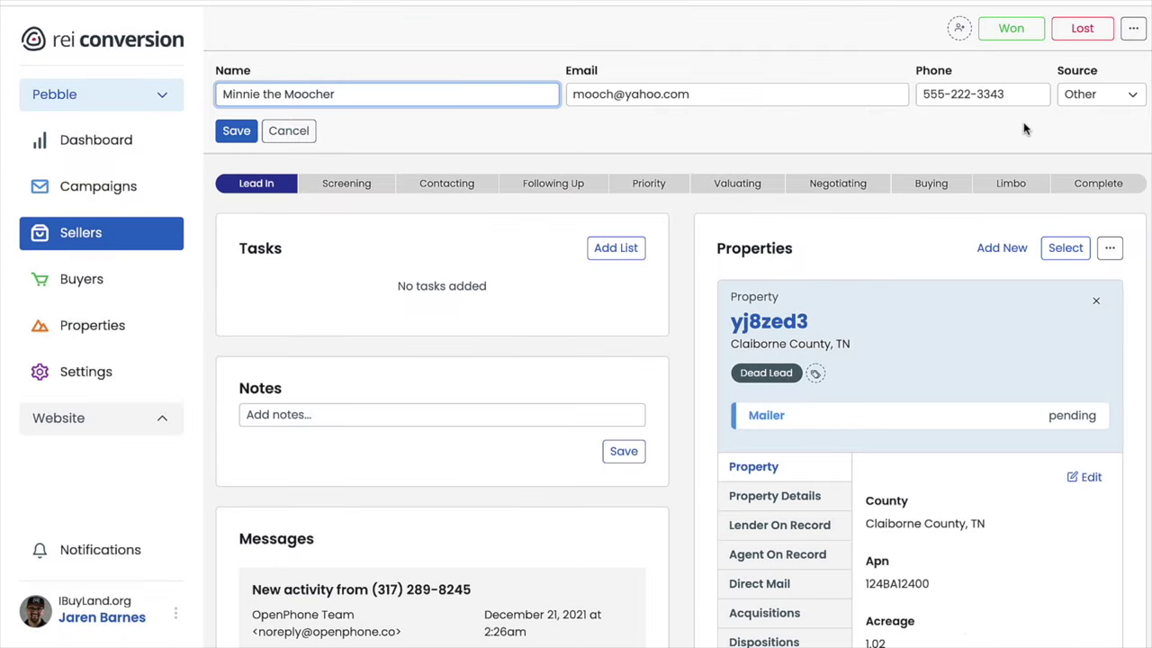
left_click(1111, 92)
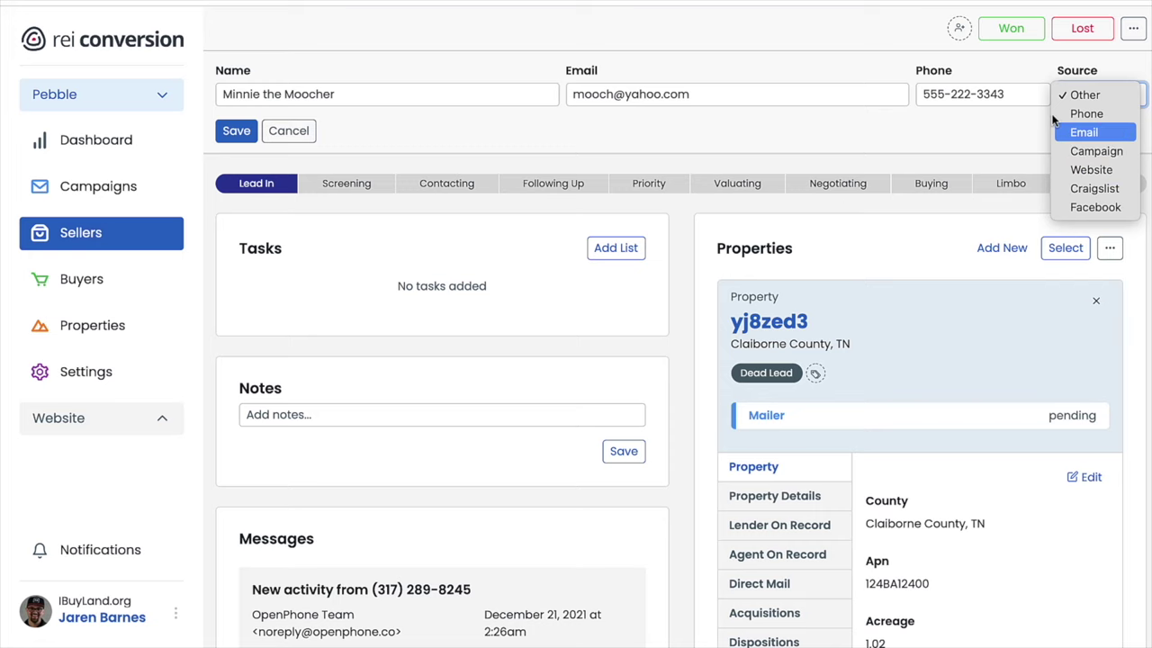
left_click(1057, 68)
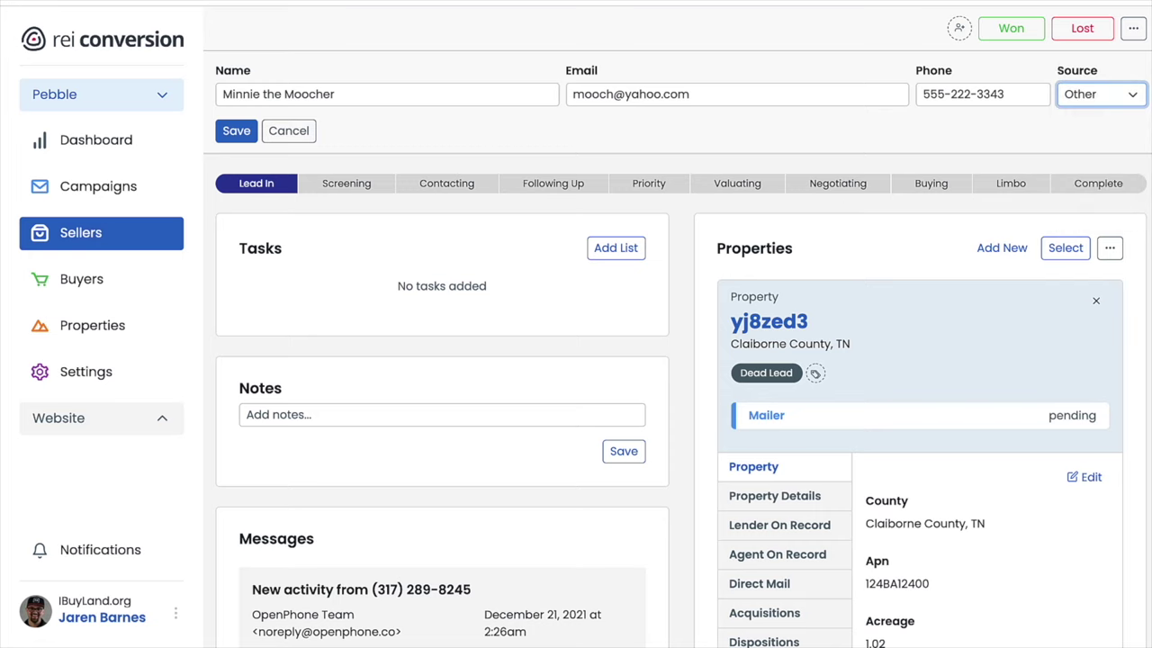
left_click(1012, 112)
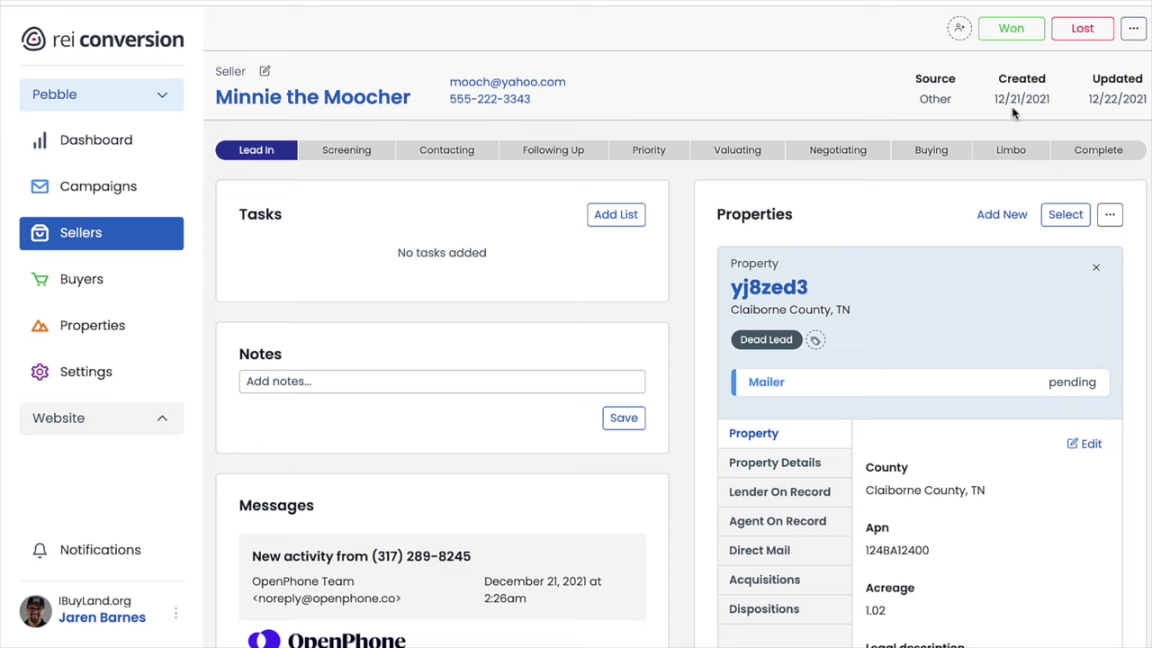
Look over the property card on the seller record and open the full record of property yj8zed3
scroll(1117, 120, "down", 1)
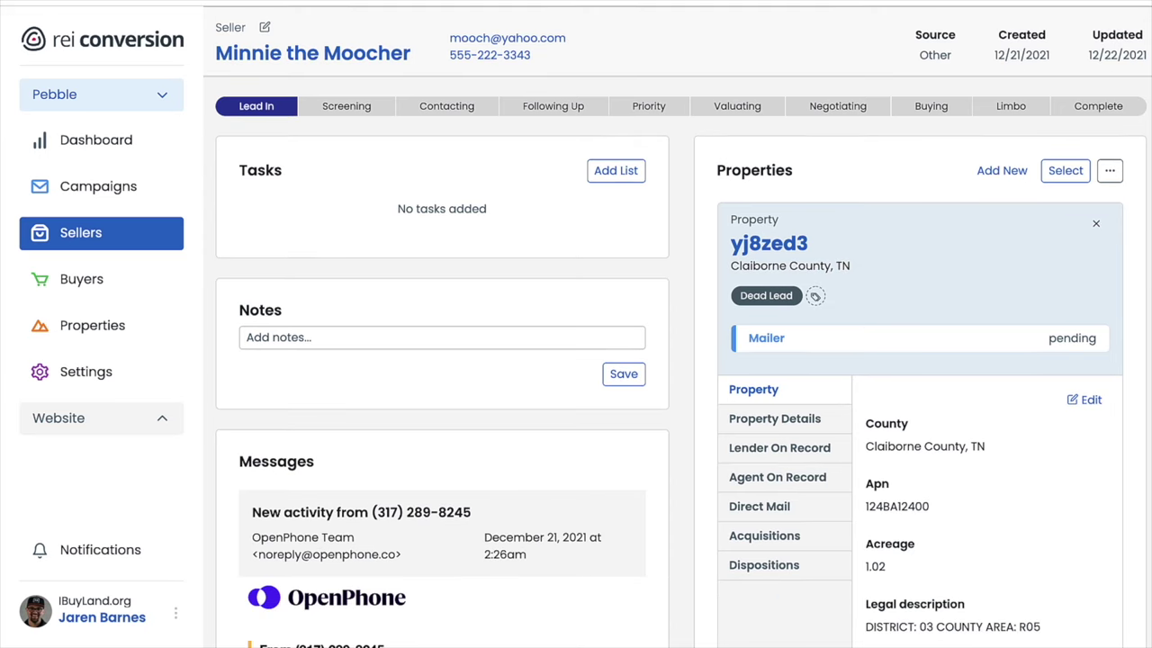
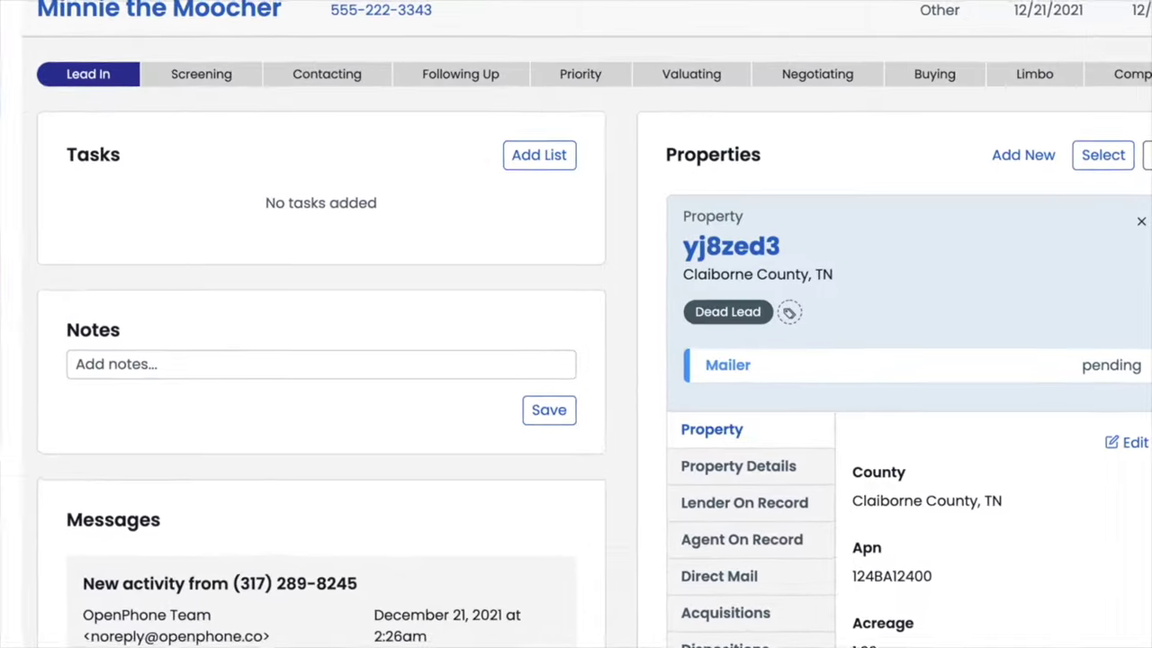
scroll(726, 502, "down", 2)
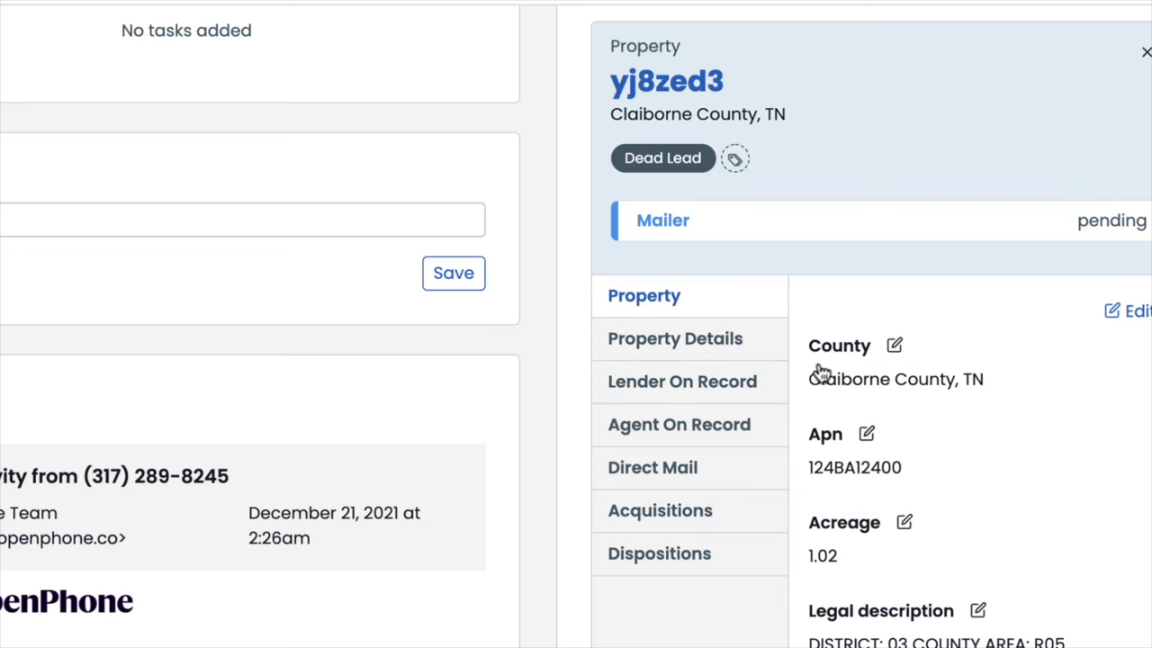
scroll(1085, 211, "up", 1)
scroll(1083, 199, "up", 2)
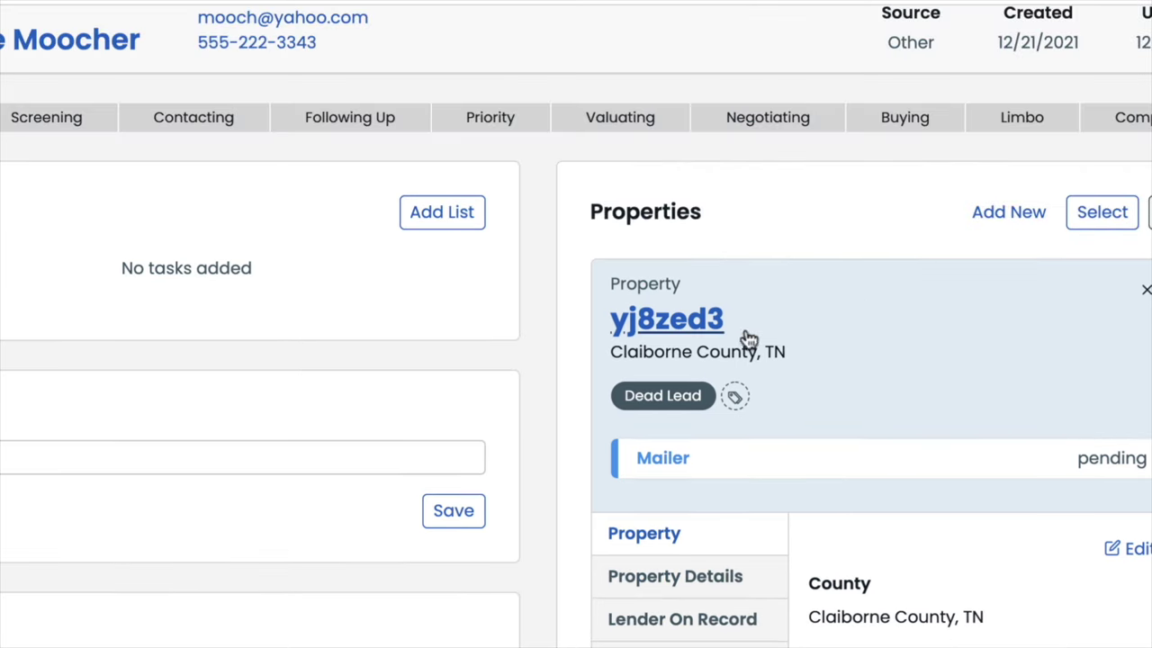
left_click(636, 336)
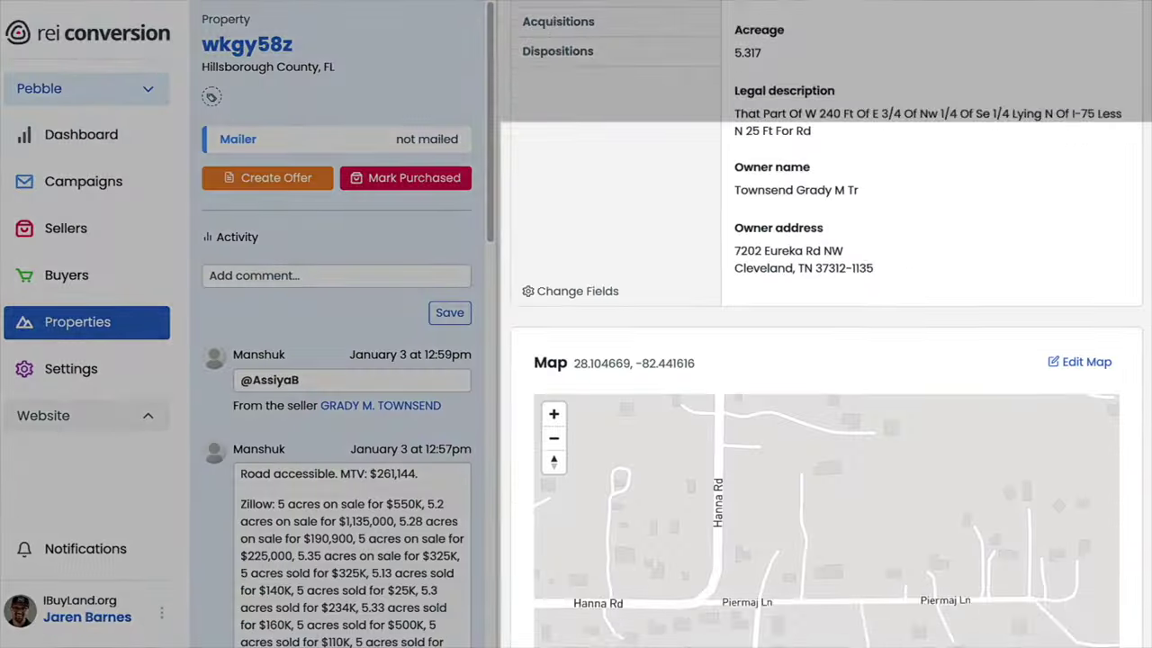
Examine the property record's map, documents, integrations, images, seller and buyers sections
scroll(827, 360, "down", 3)
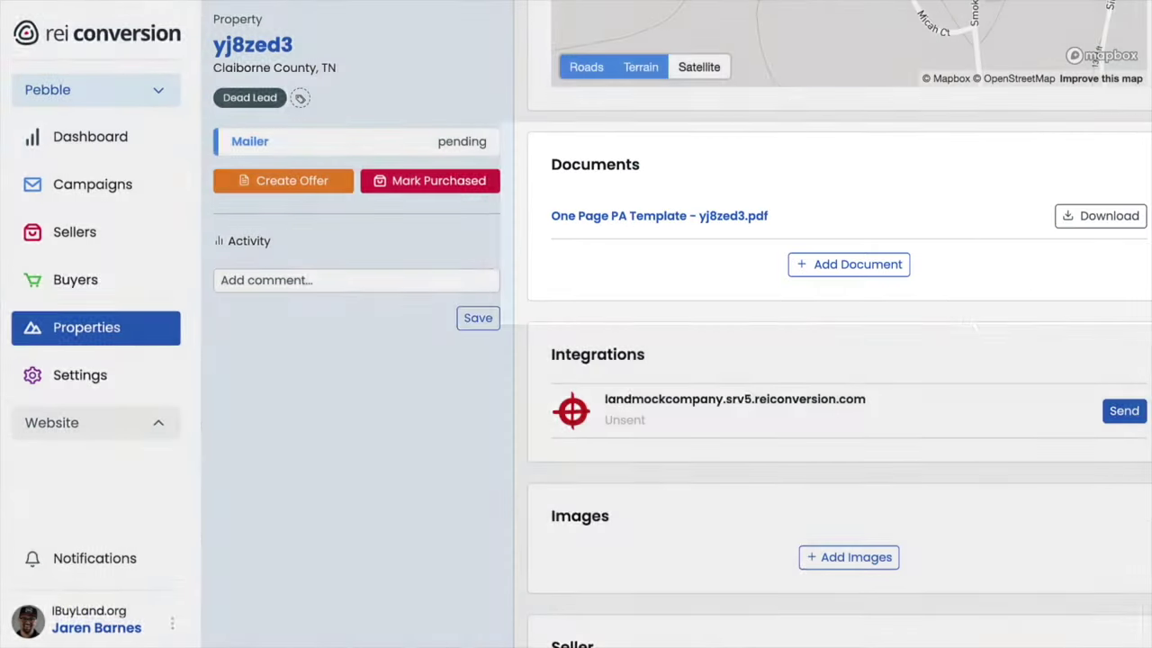
scroll(837, 360, "down", 1)
scroll(837, 360, "down", 3)
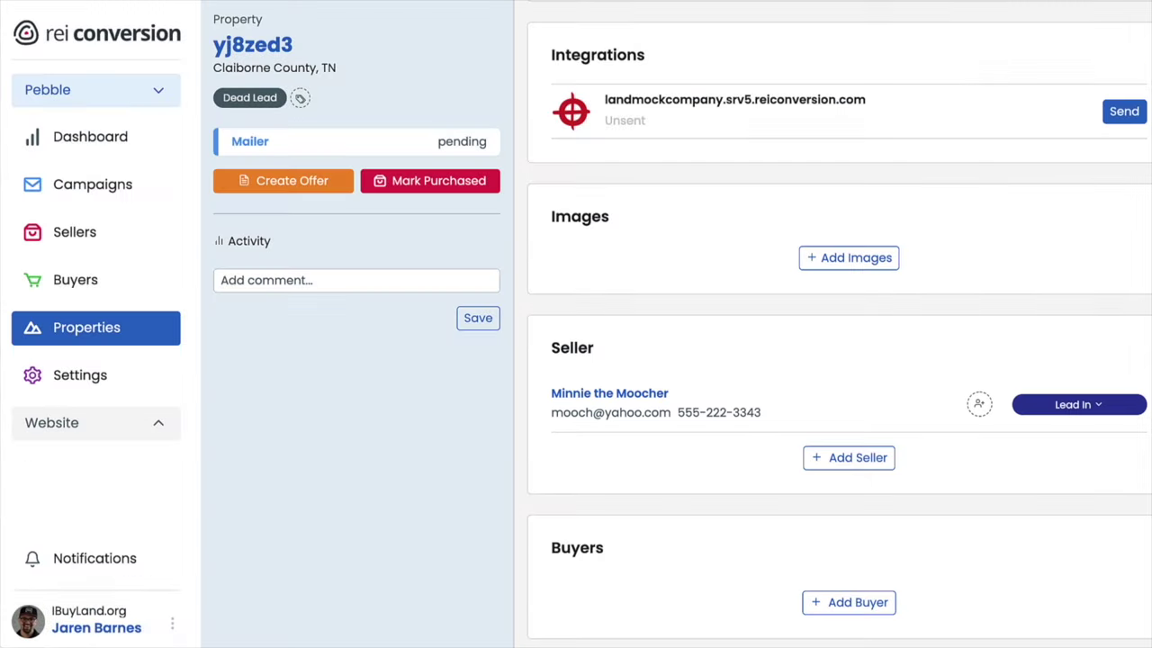
scroll(837, 360, "up", 10)
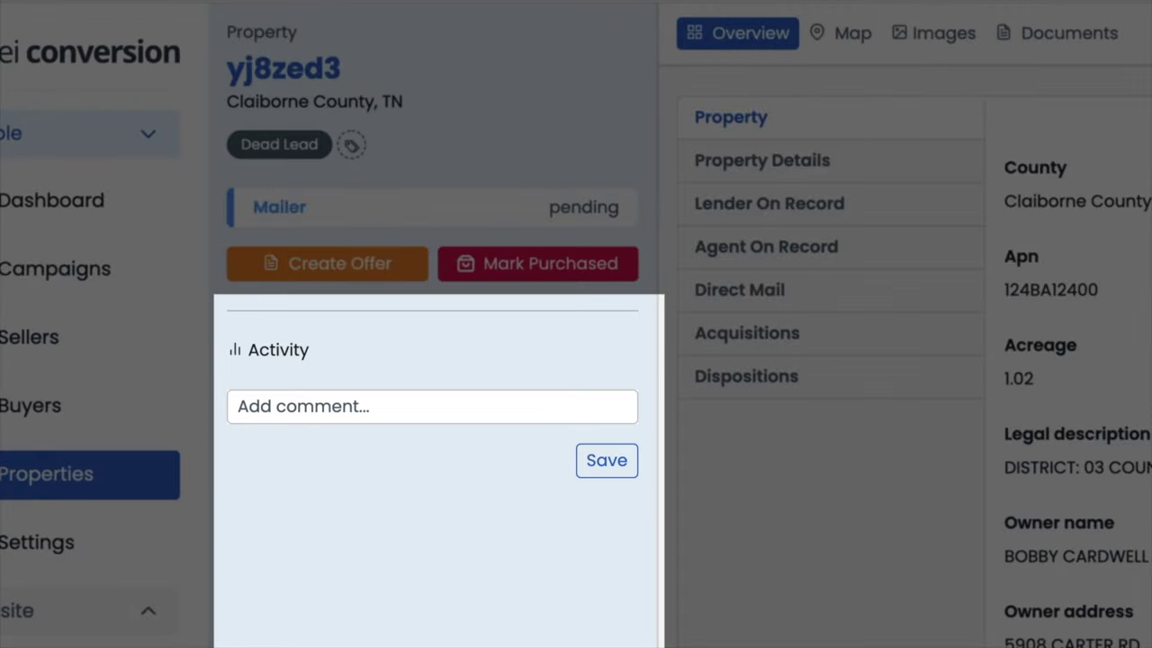
Read through the activity comments, and go to the Documents section of property yj8zed3
scroll(504, 324, "down", 4)
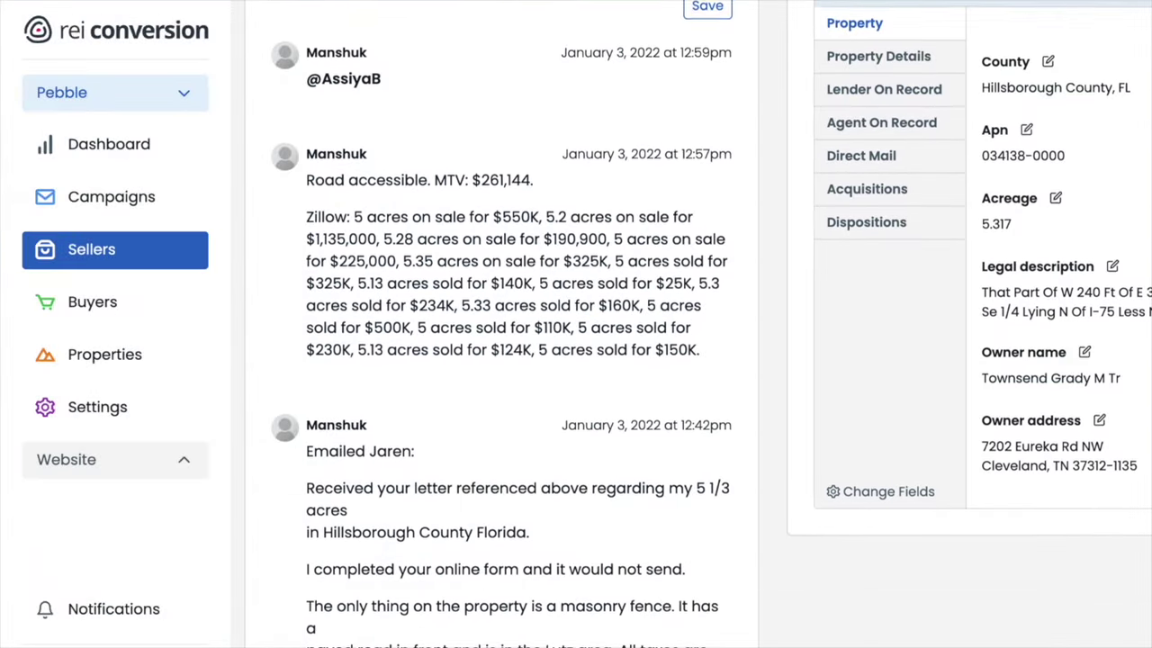
scroll(504, 324, "down", 4)
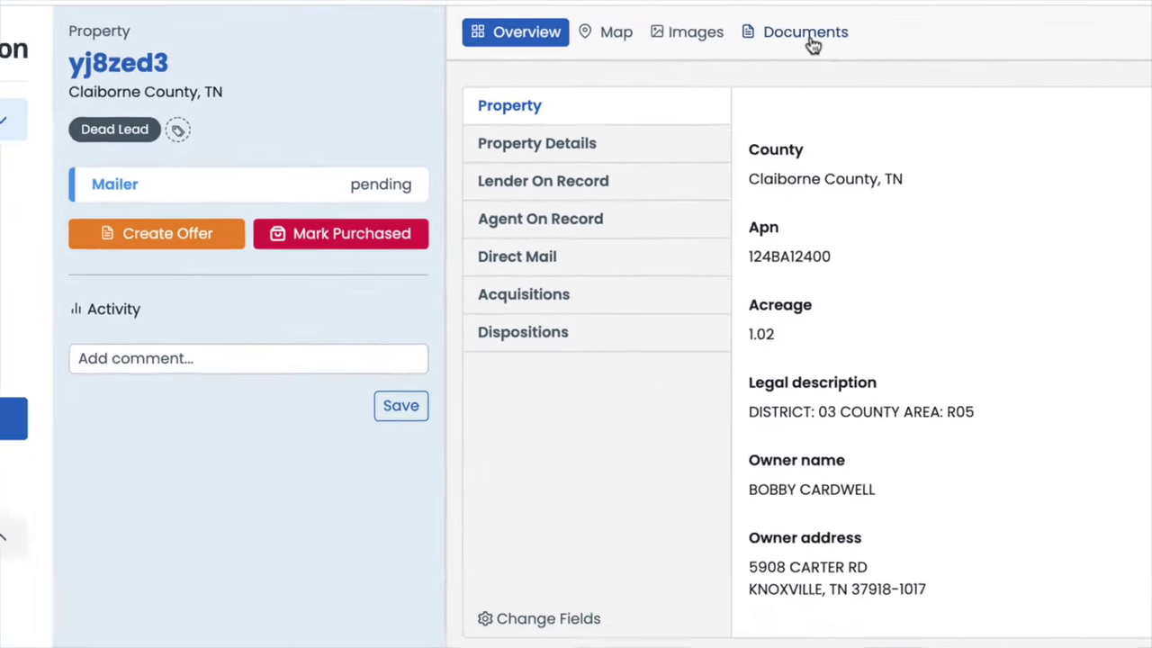
left_click(815, 33)
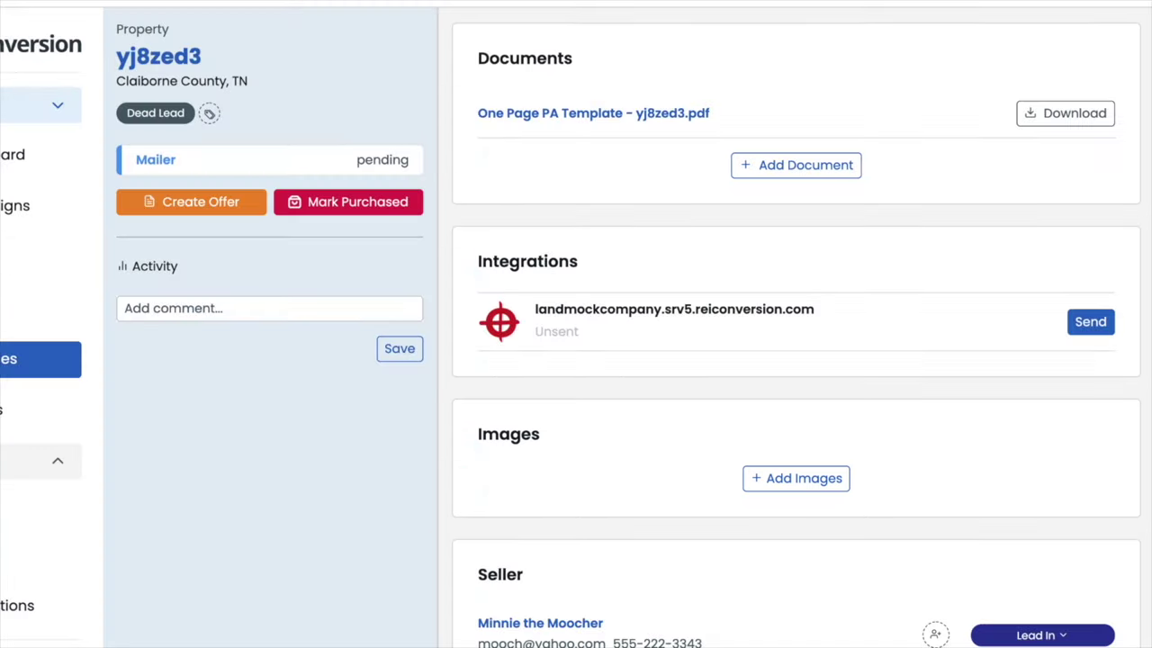
Look over the documents and integrations of property yj8zed3 and the overview and map of property wkgy58z
scroll(797, 328, "up", 1)
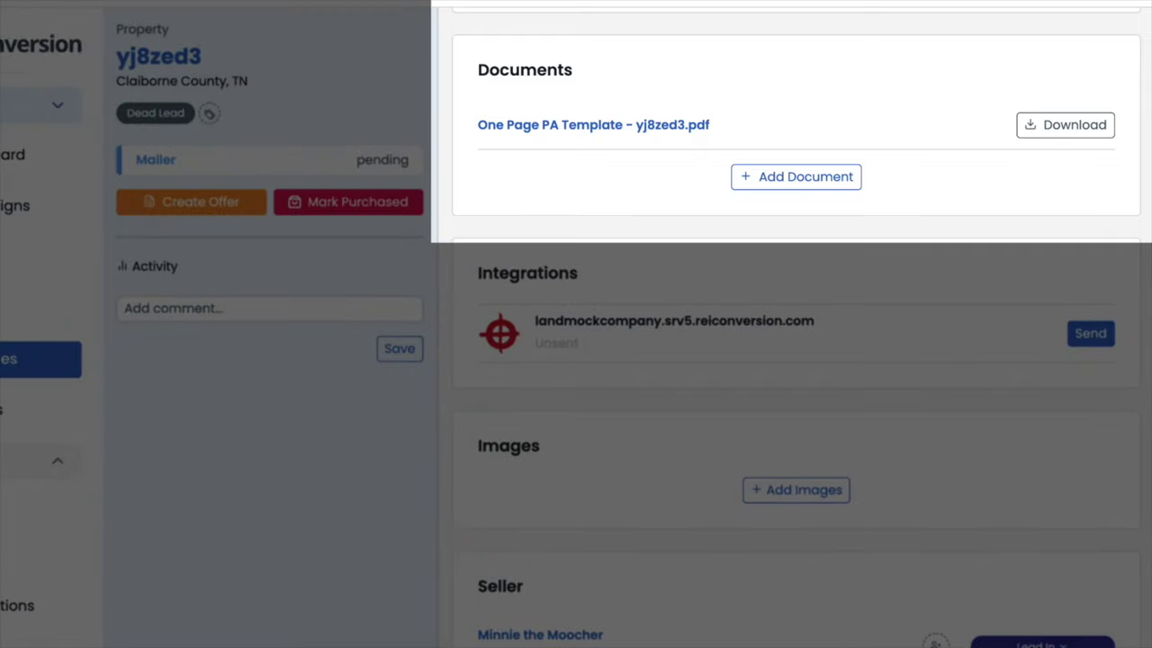
scroll(797, 328, "down", 1)
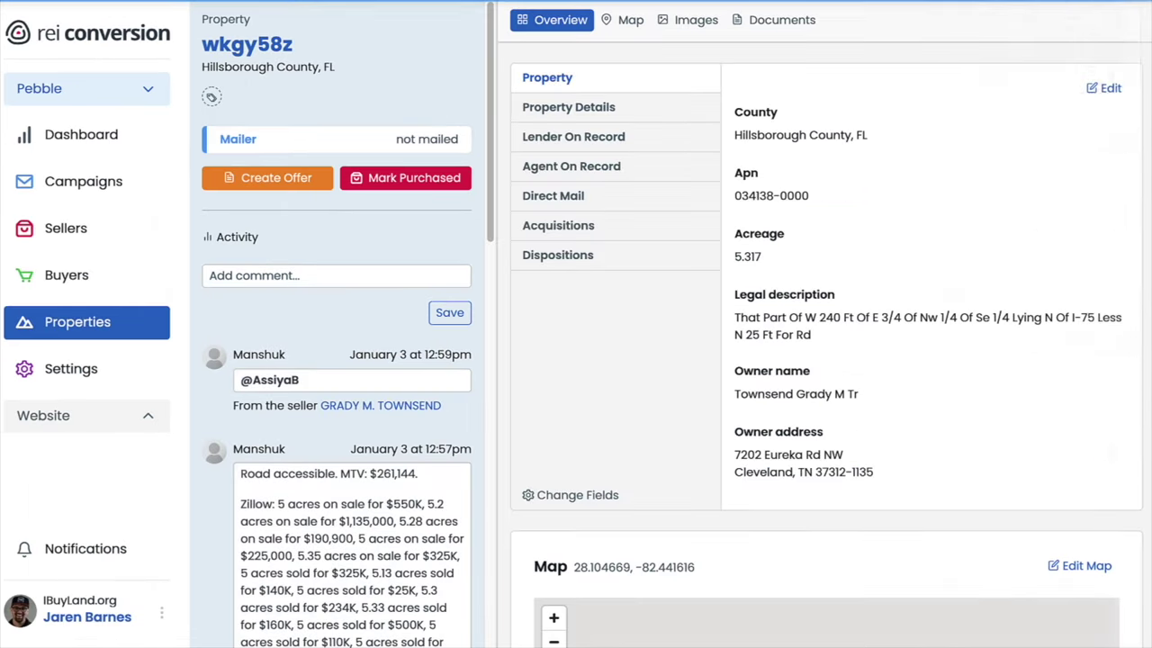
scroll(826, 360, "down", 5)
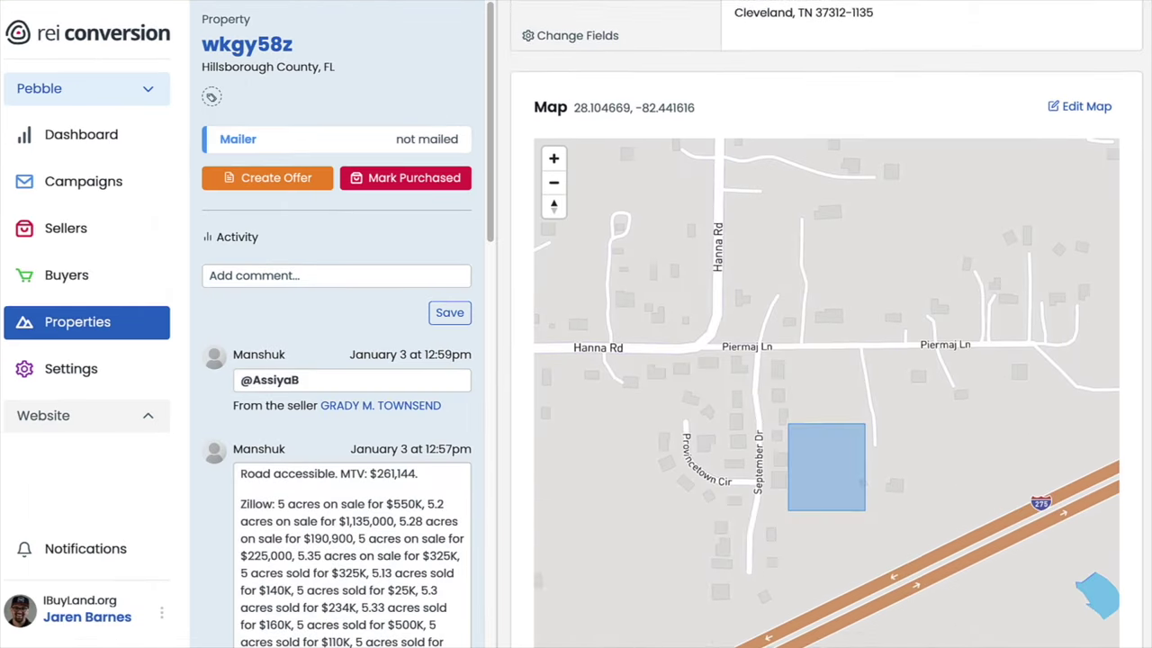
scroll(826, 360, "down", 1)
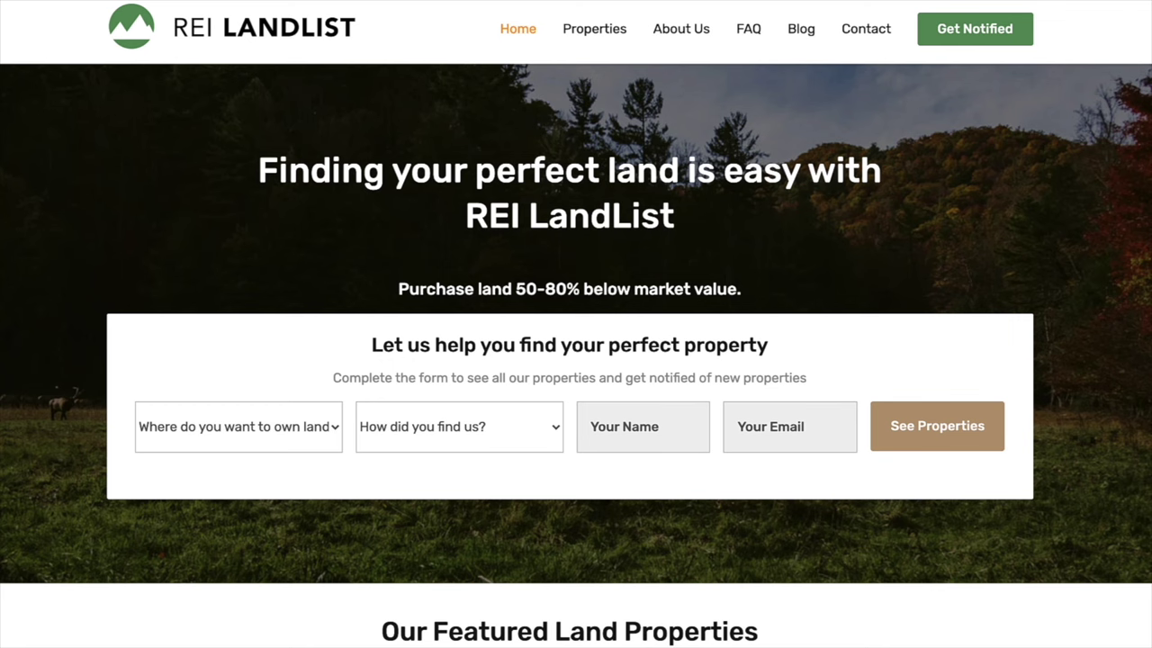
Look through the REI LandList website's home page, from the buyer sign-up form down to the featured land properties
scroll(576, 324, "down", 3)
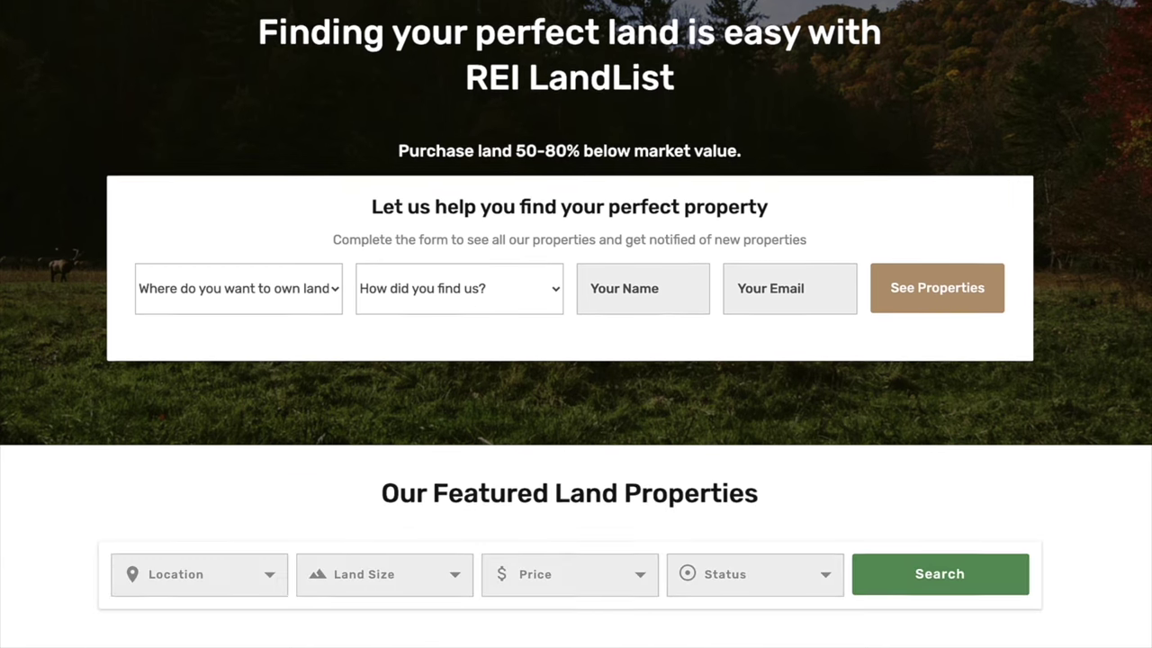
scroll(576, 324, "down", 10)
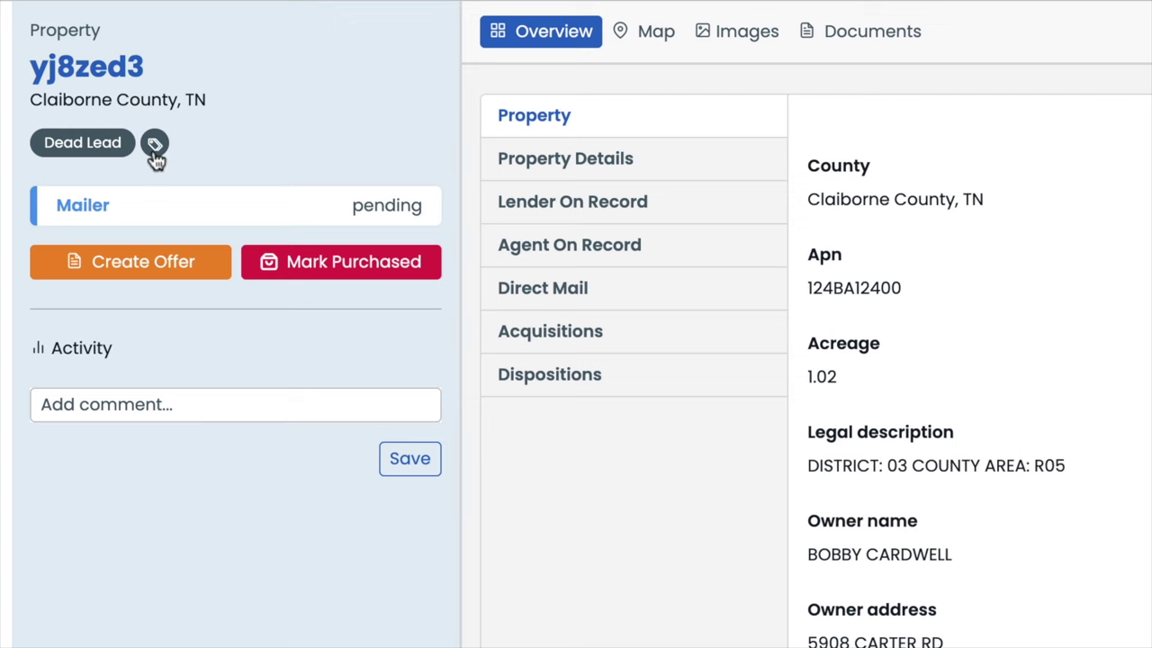
Examine the tags available for property yj8zed3, leaving the selection as it is
left_click(155, 147)
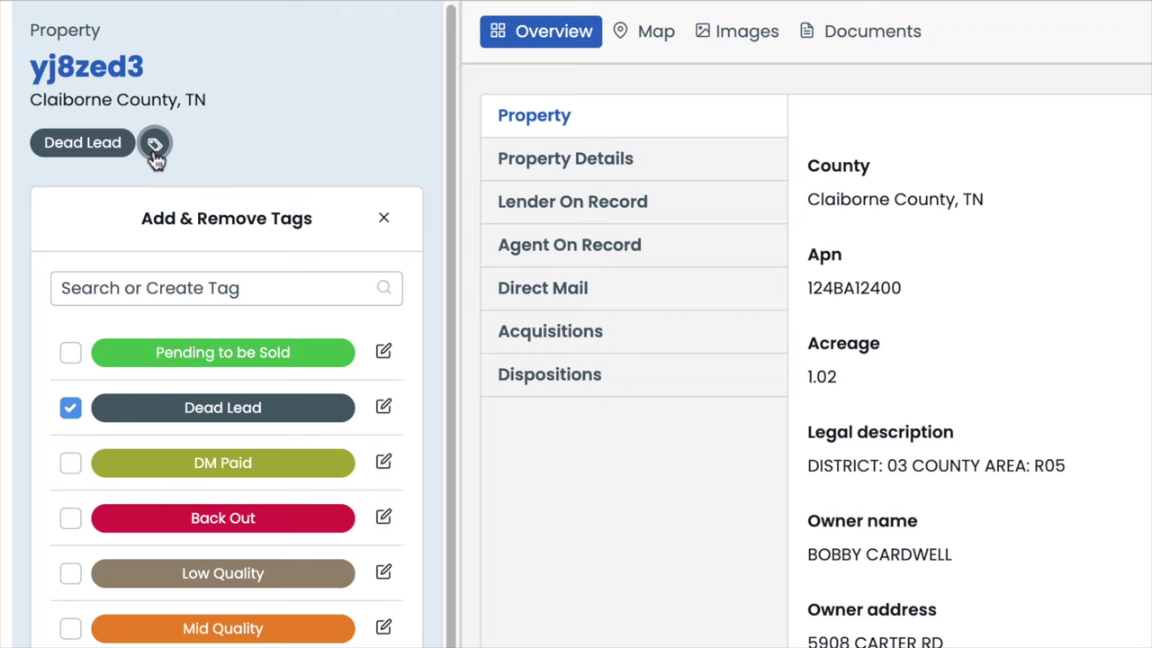
left_click(384, 218)
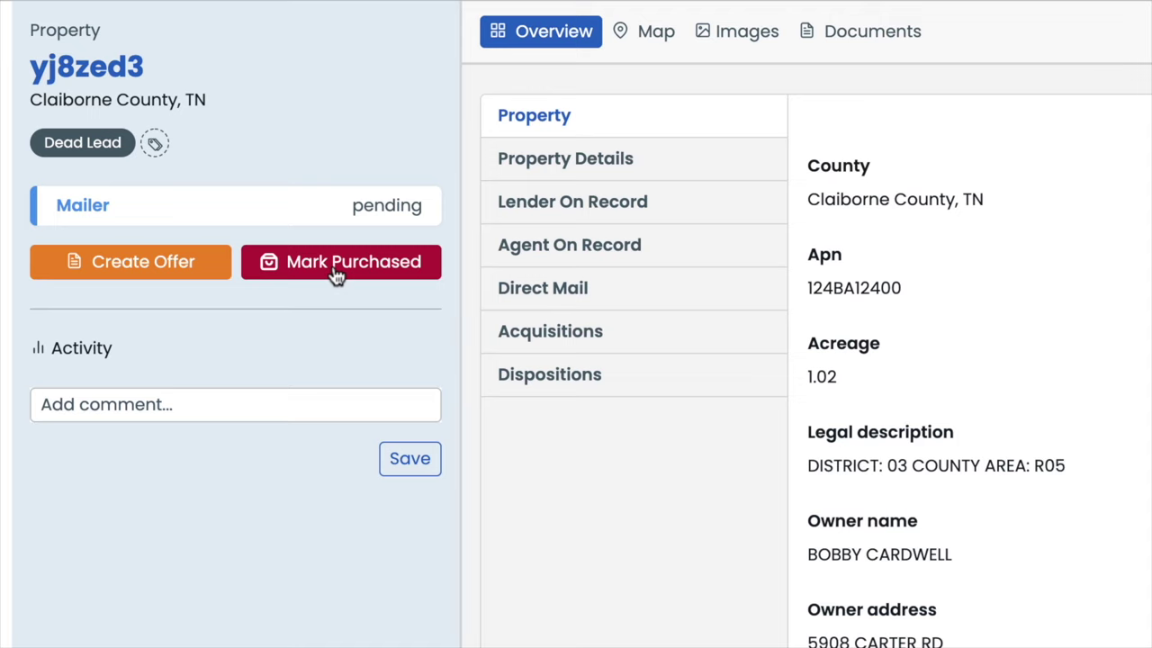
Create an offer of $30,000 for property yj8zed3, keeping the offer date 12/22/2021
left_click(91, 275)
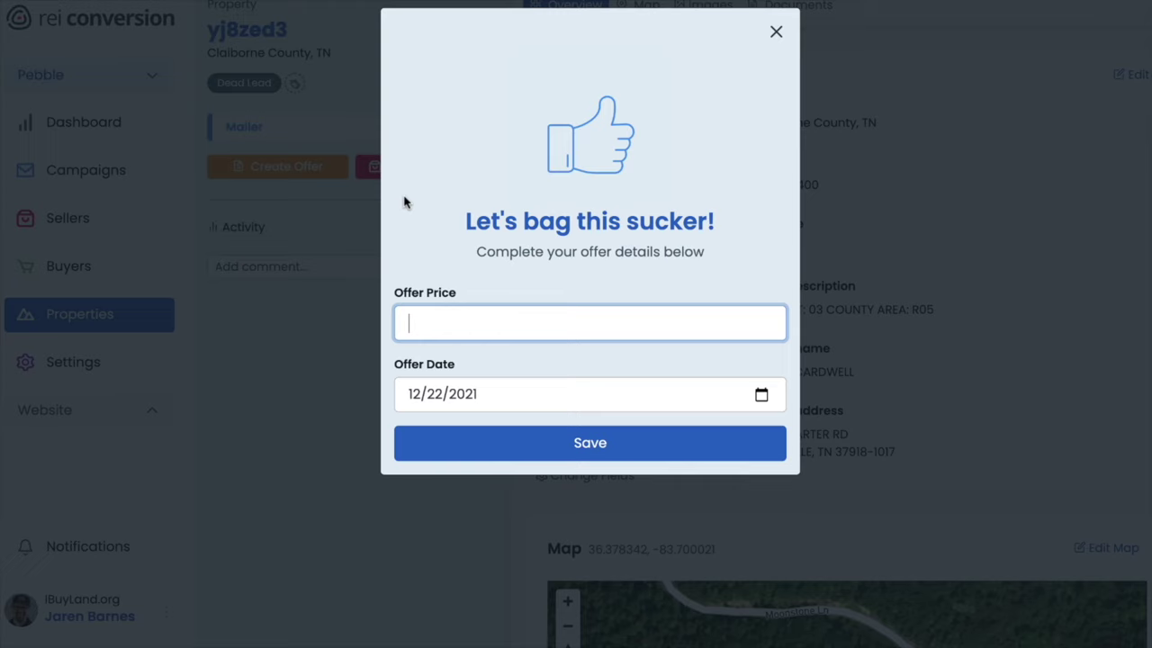
type("4")
key("BackSpace")
type("30000")
key("Return")
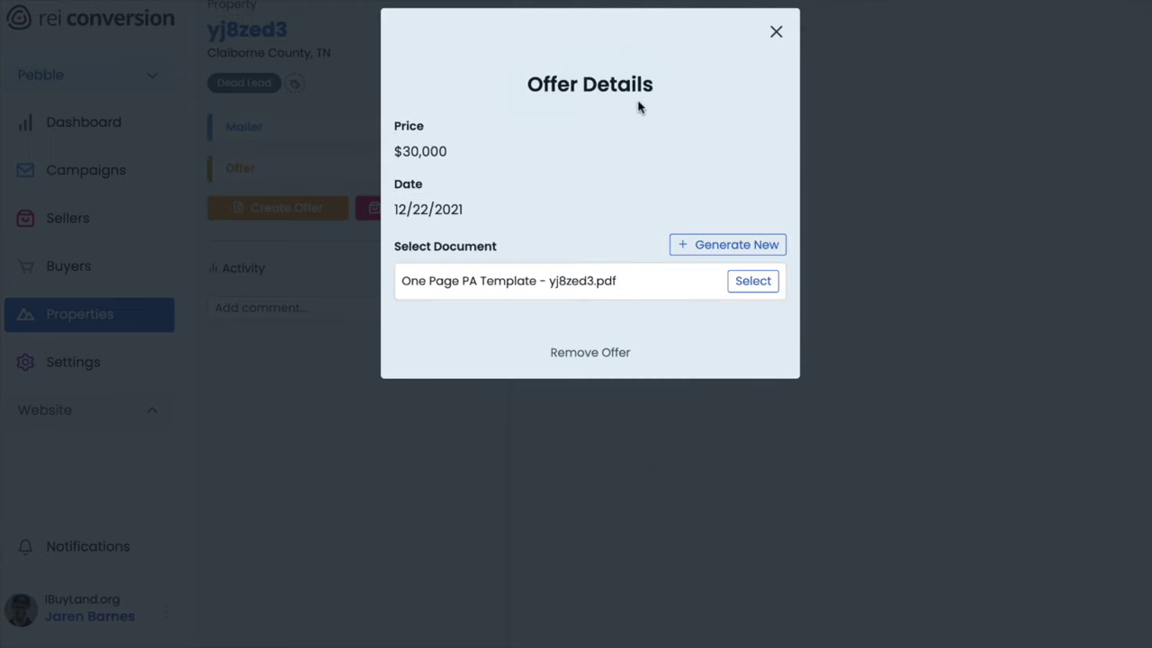
Start generating a new document for the offer from the One Page PA Template
left_click(733, 254)
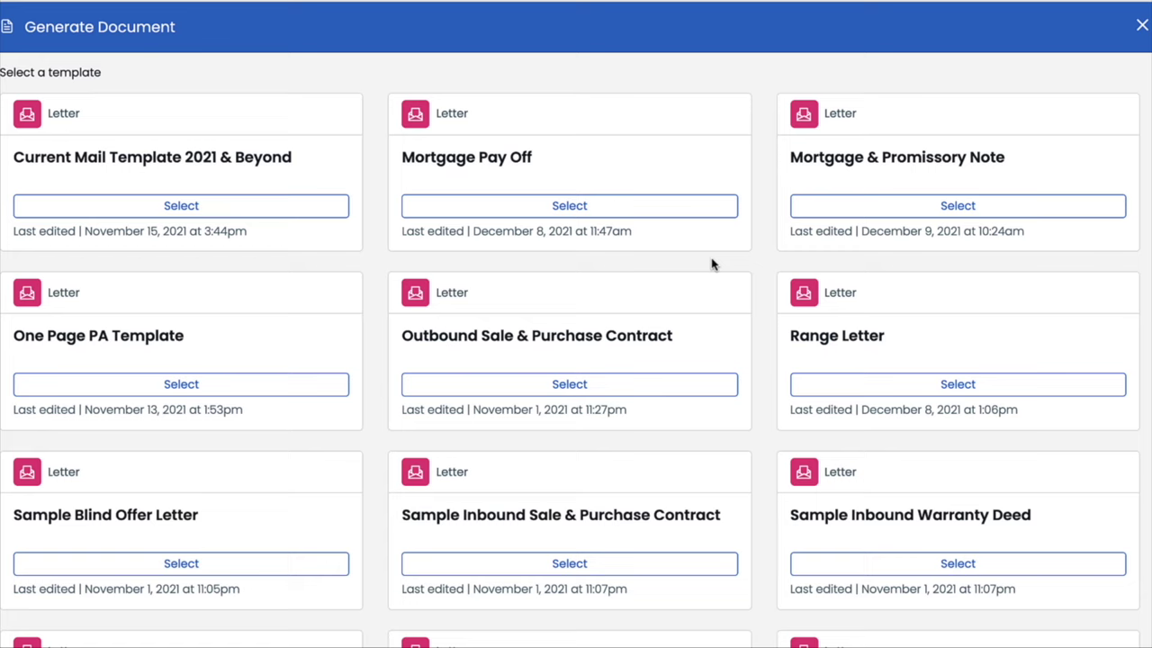
left_click(169, 381)
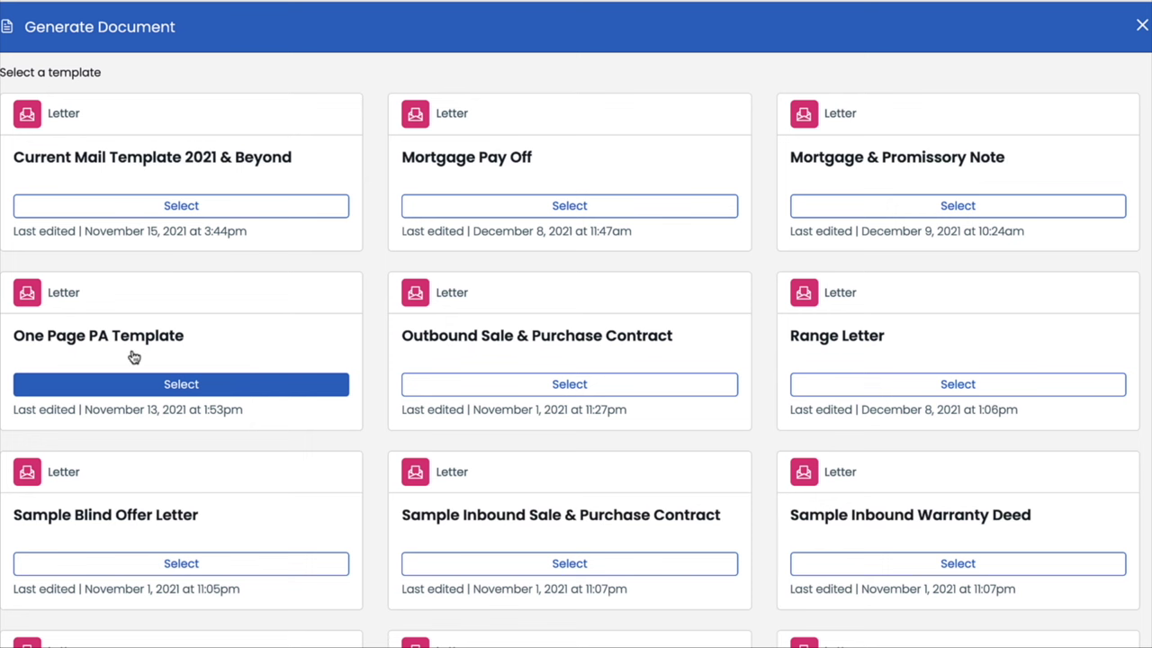
left_click(180, 382)
Check the seller, buyer, contract introduction, property description and price clause in the purchase agreement preview
left_click_drag(618, 240, 721, 240)
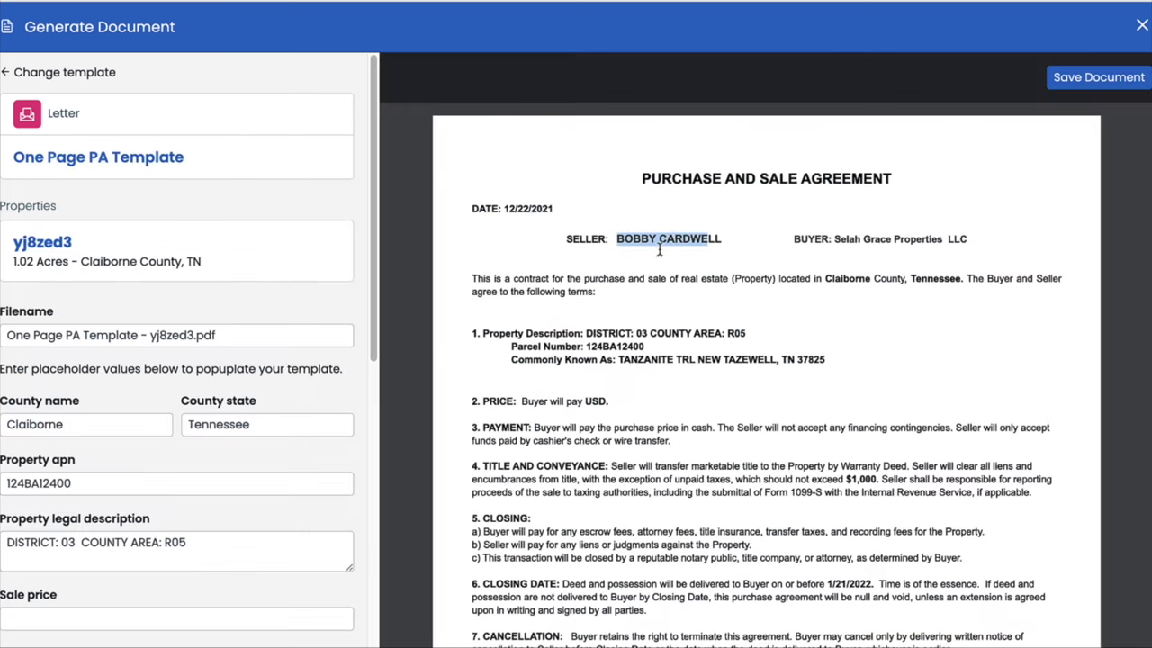
left_click(849, 245)
scroll(810, 288, "down", 2)
left_click_drag(472, 175, 781, 223)
left_click(781, 224)
left_click_drag(586, 230, 650, 263)
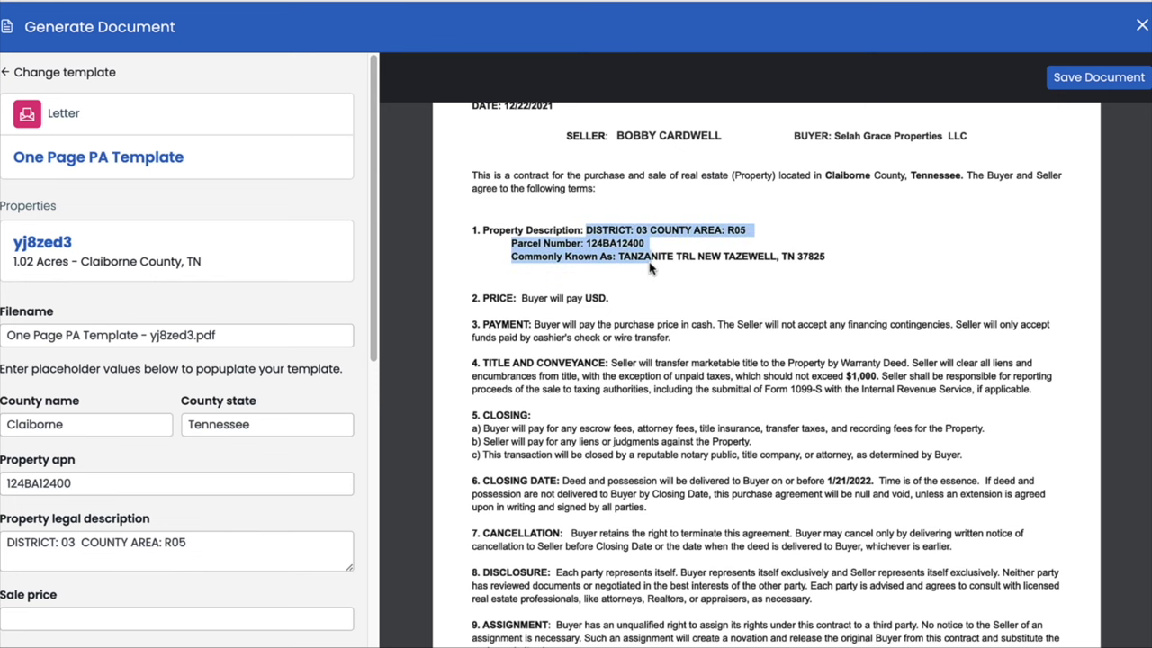
scroll(650, 264, "down", 1)
left_click(650, 263)
scroll(549, 288, "up", 1)
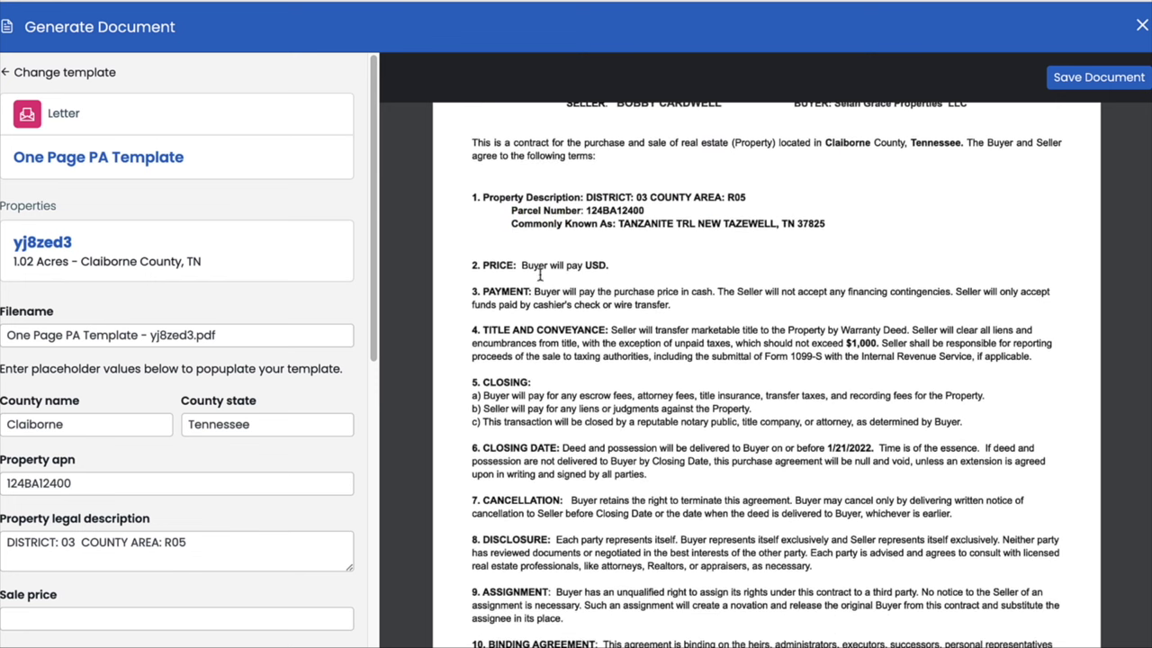
left_click(525, 274)
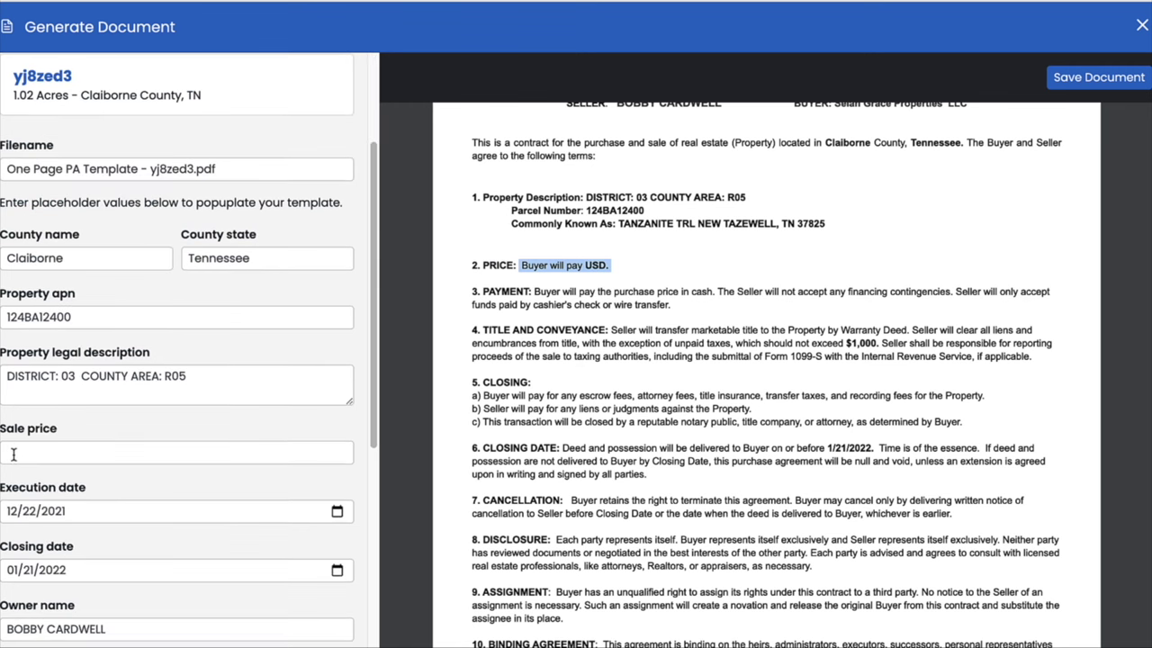
Set the agreement's sale price to $30,000
left_click(14, 452)
type("3")
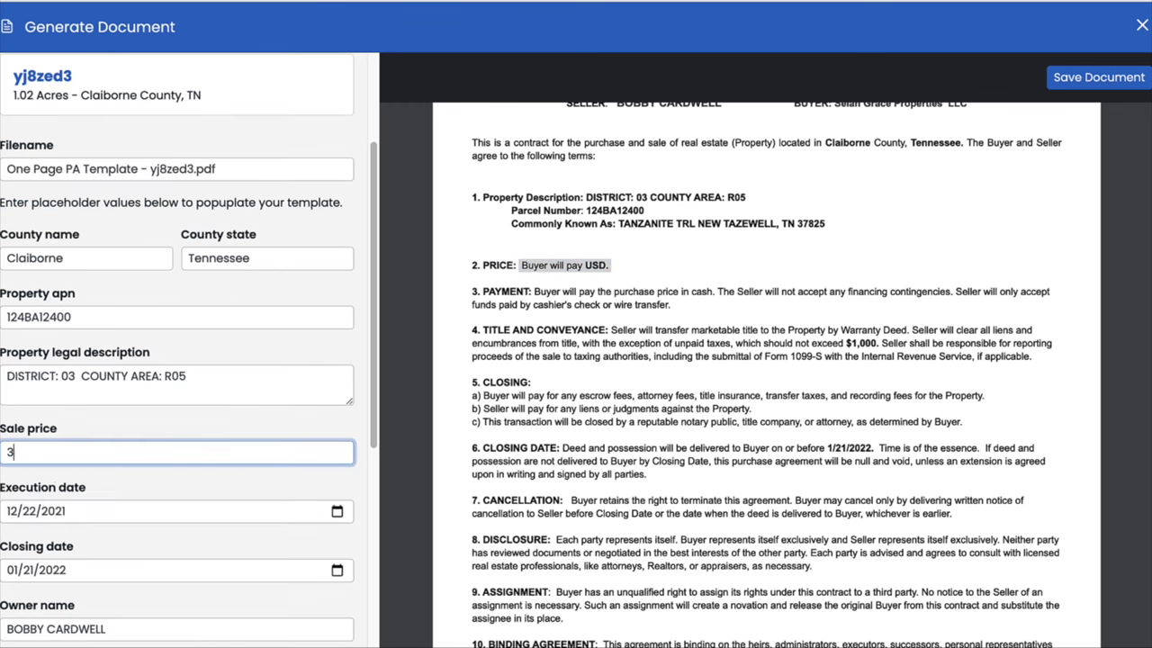
type("0,000")
left_click(7, 452)
type("$")
left_click(185, 377)
Review the completed purchase agreement down to the signature block and save the document
scroll(621, 331, "down", 3)
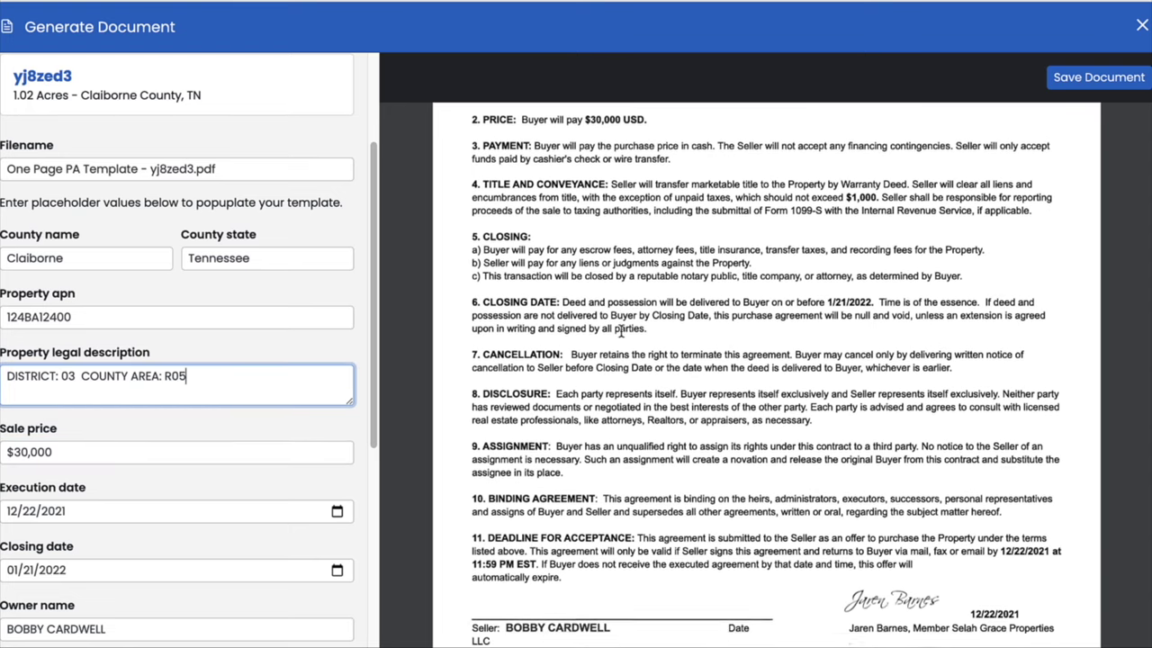
scroll(621, 331, "down", 1)
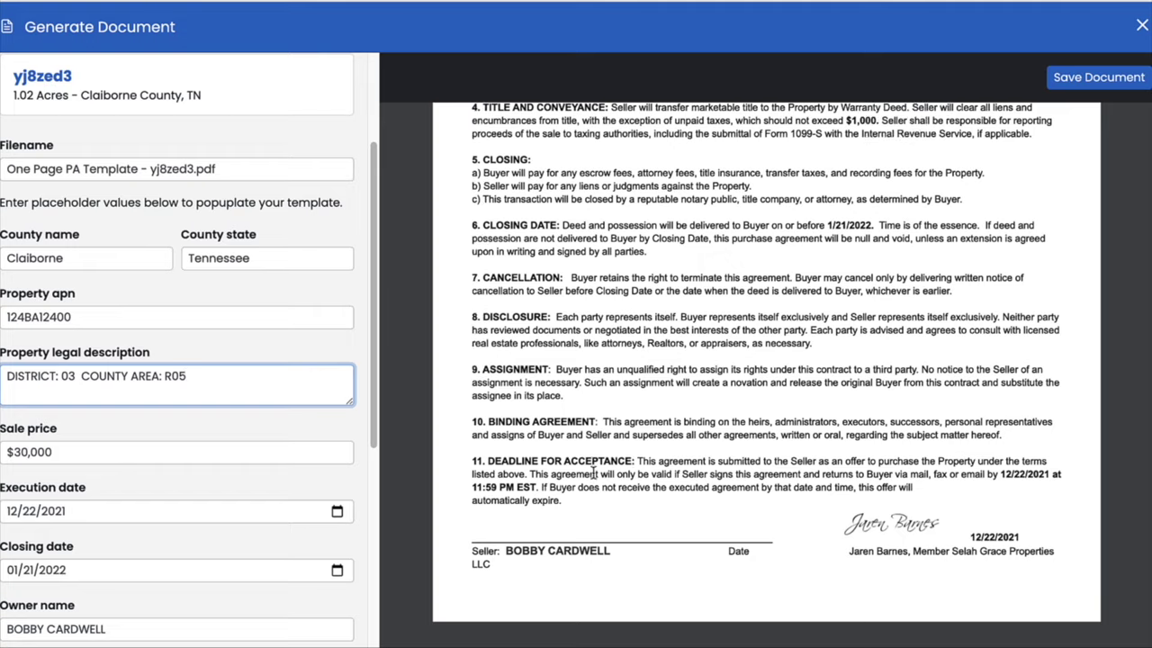
scroll(743, 445, "up", 5)
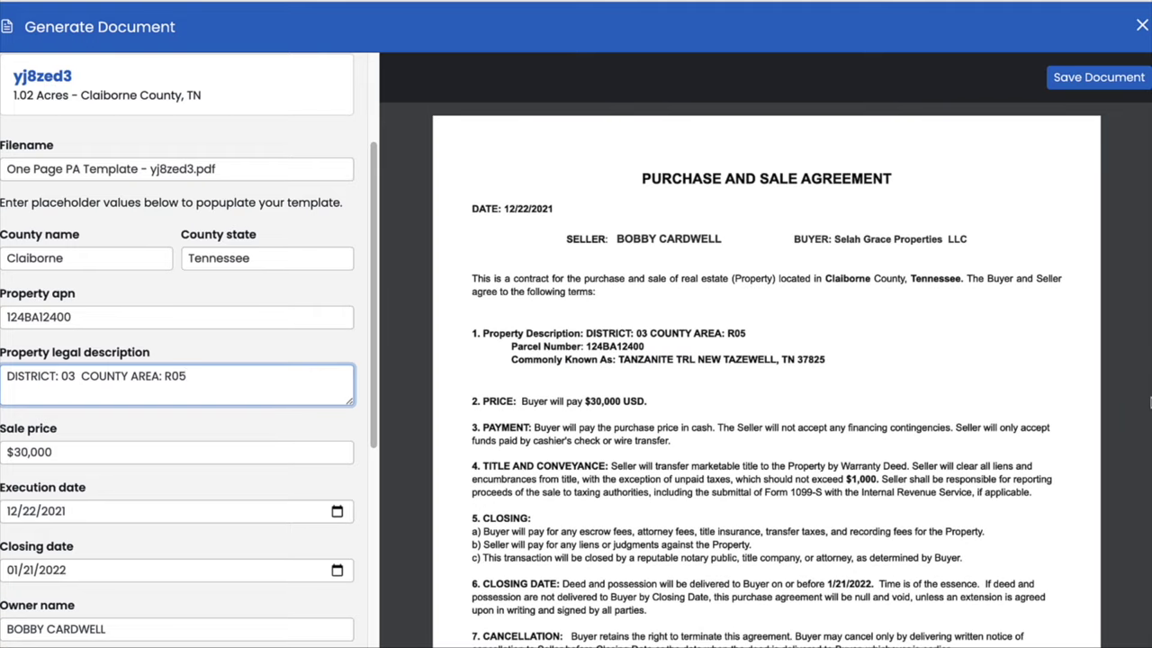
left_click(1107, 89)
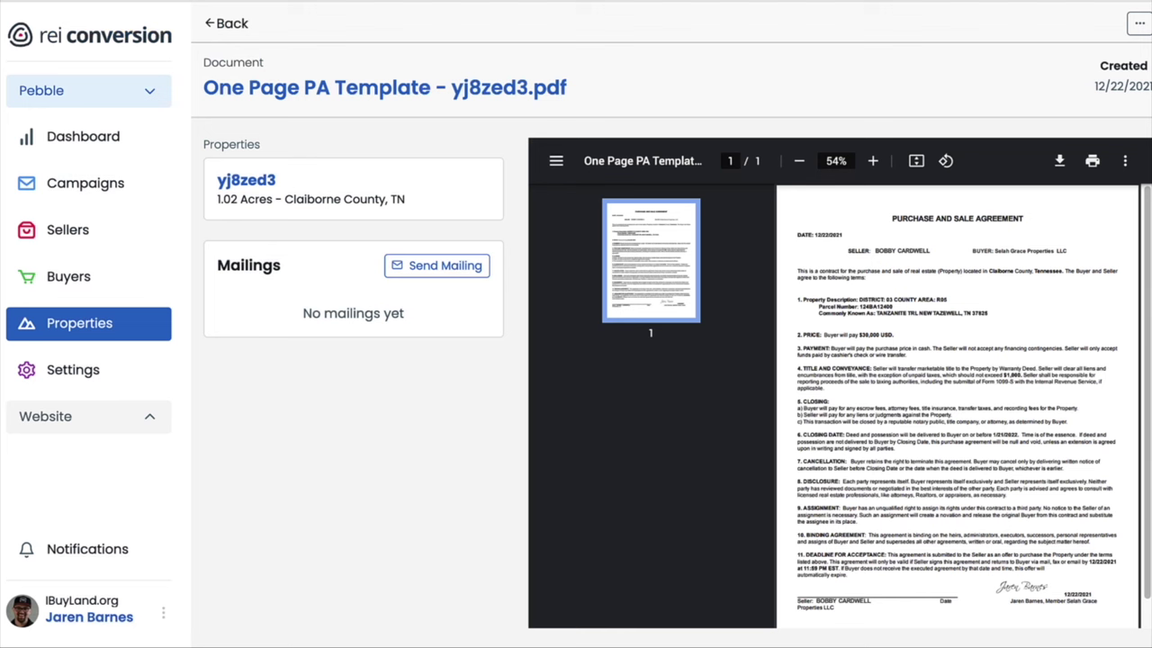